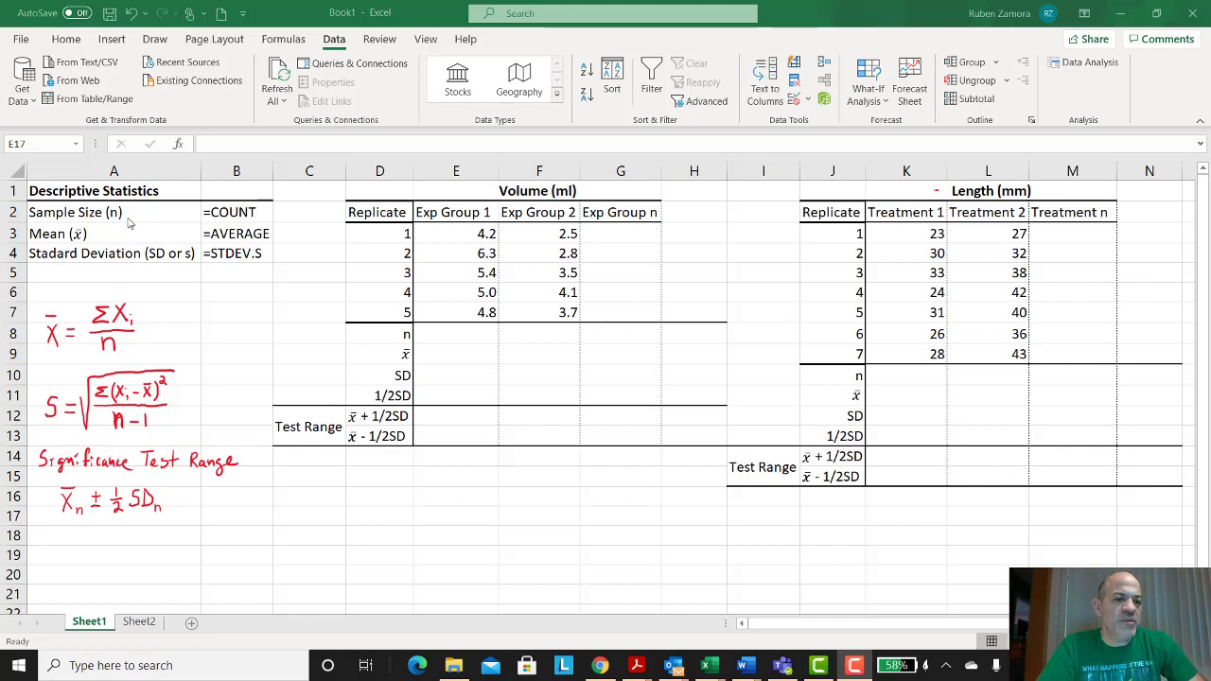
# Step: Review the descriptive statistics labels and their COUNT, AVERAGE and STDEV.S function names in columns A and B
pyautogui.click(221, 214)
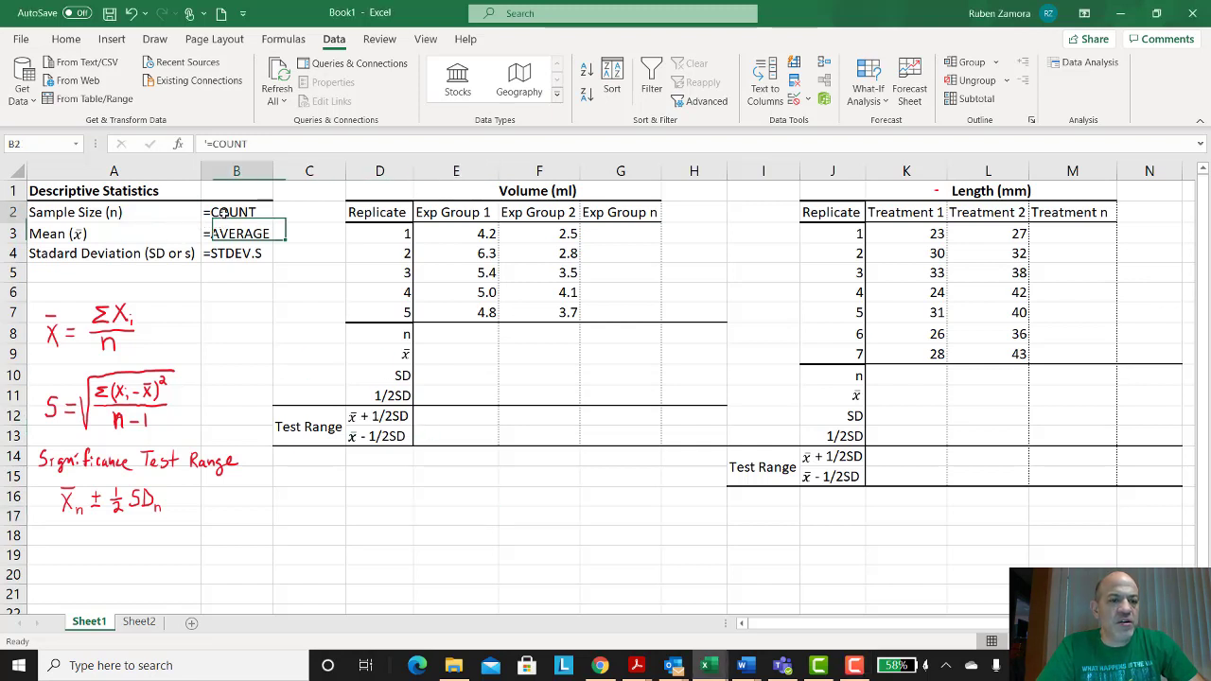
pyautogui.click(93, 235)
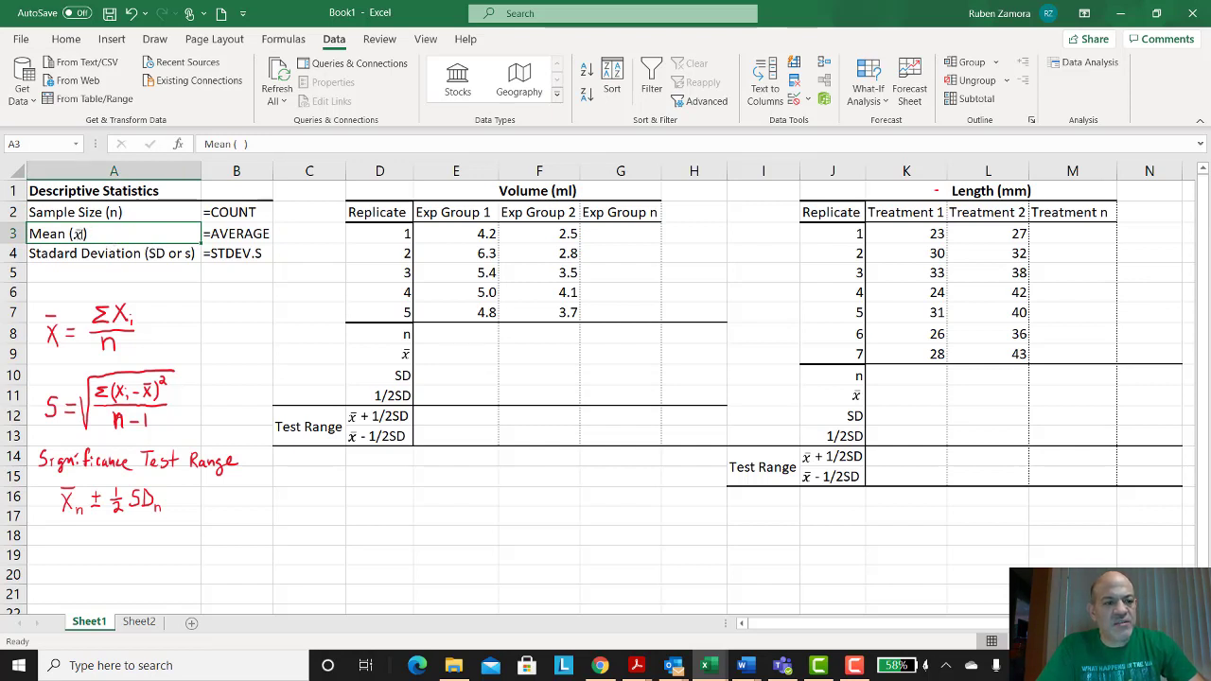
pyautogui.click(224, 239)
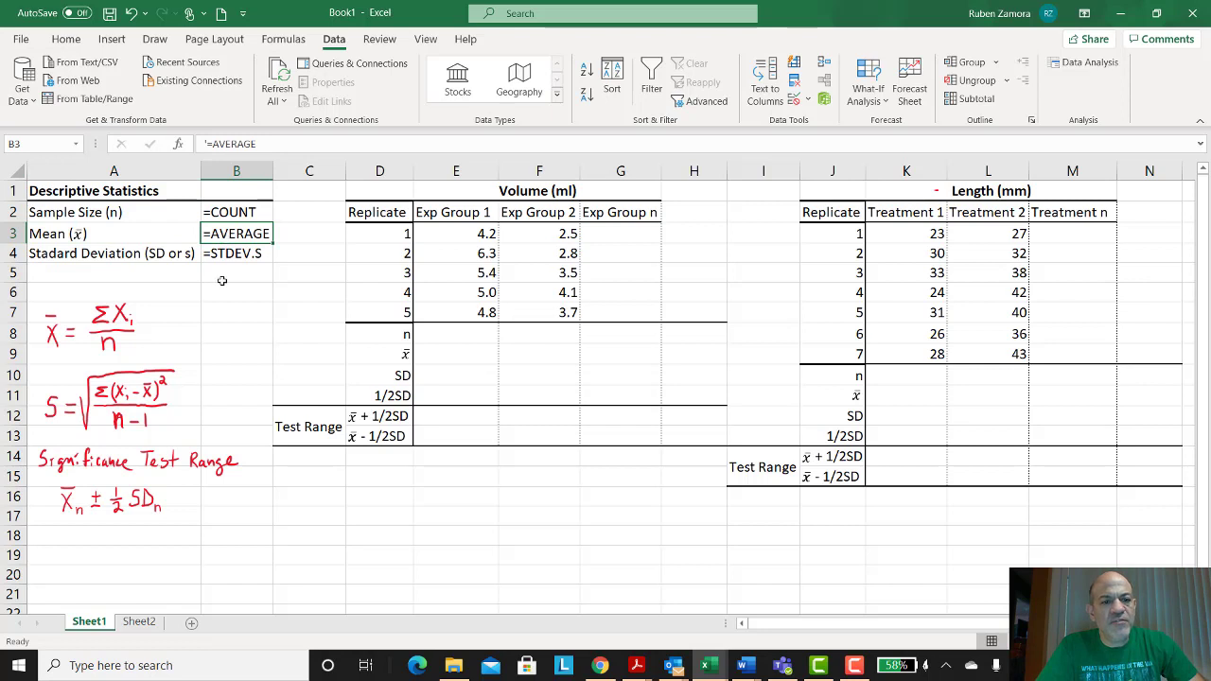
pyautogui.click(87, 253)
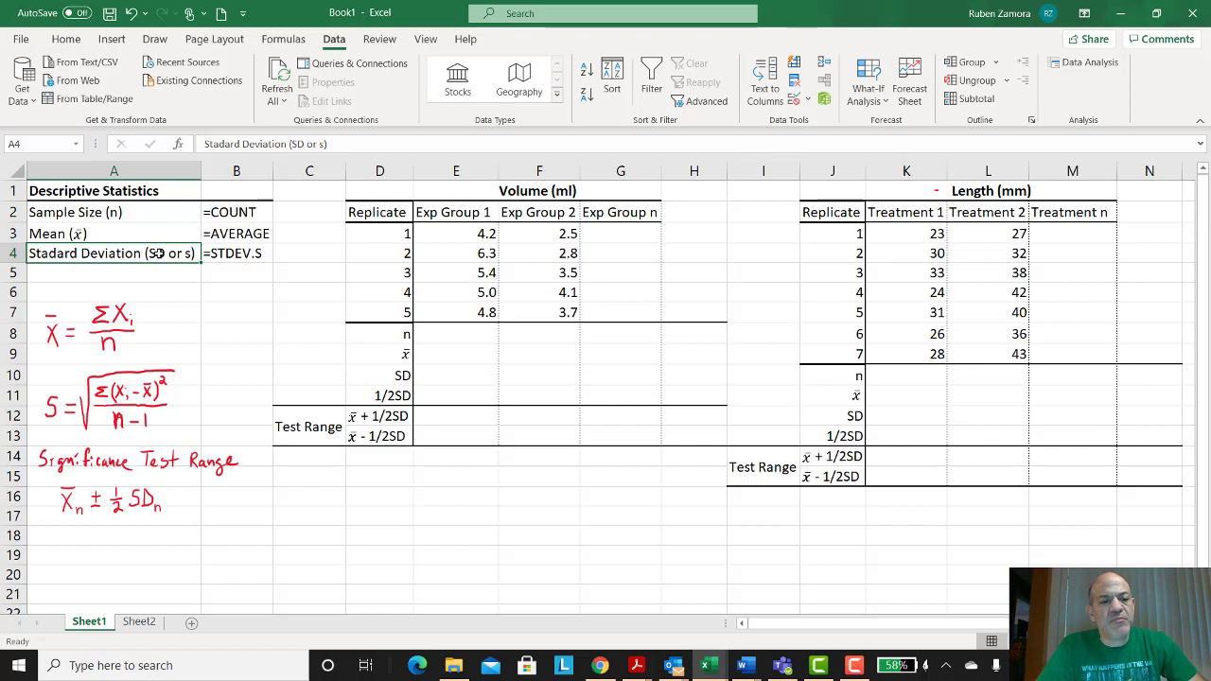
pyautogui.click(227, 254)
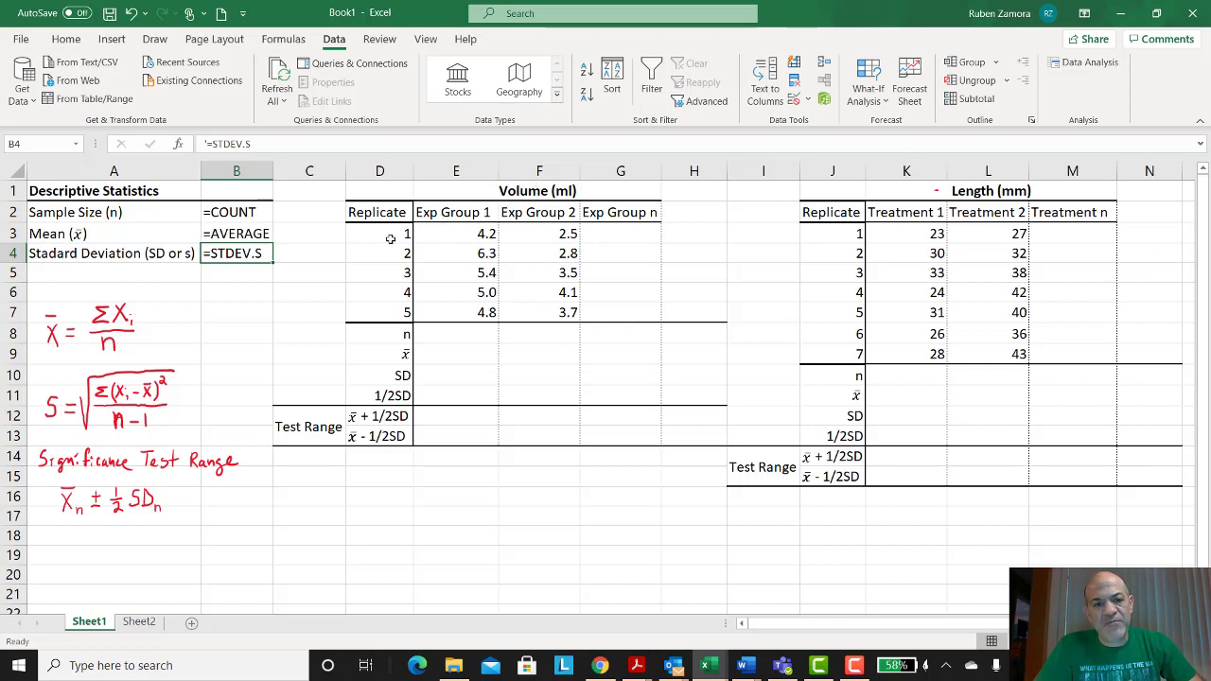
# Step: Examine the Volume and Length data tables, their replicate numbers and group headers
pyautogui.moveTo(390, 239); pyautogui.dragTo(399, 314)
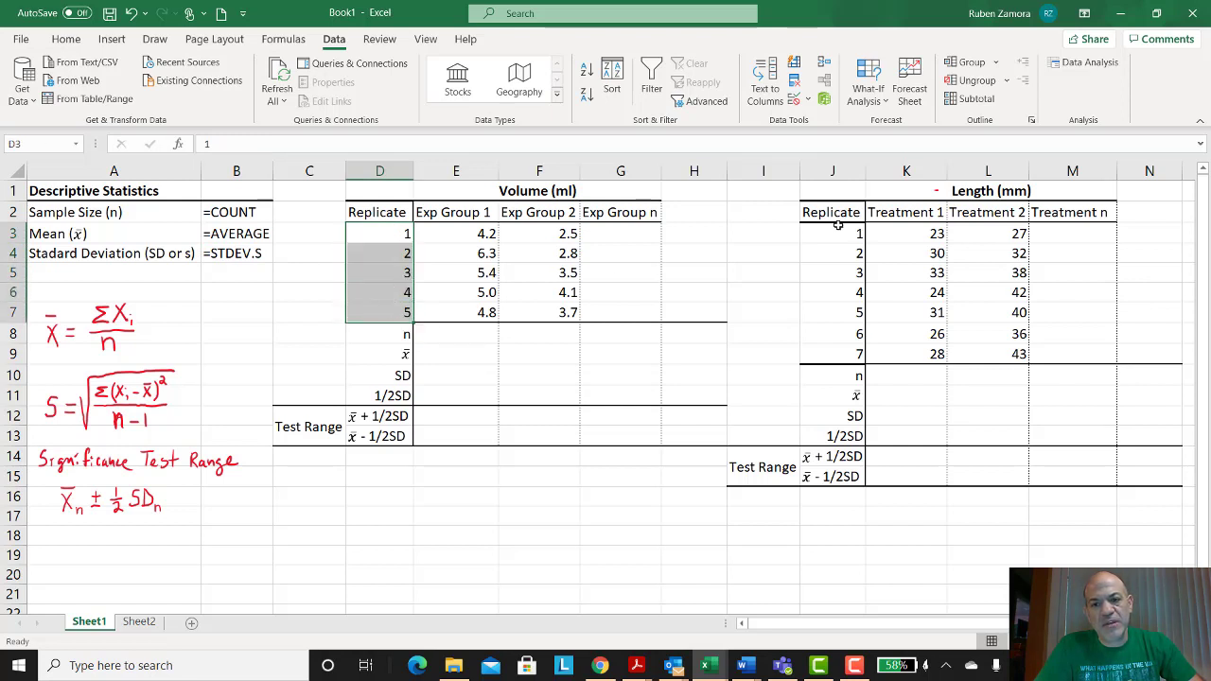
pyautogui.moveTo(838, 229); pyautogui.dragTo(832, 339)
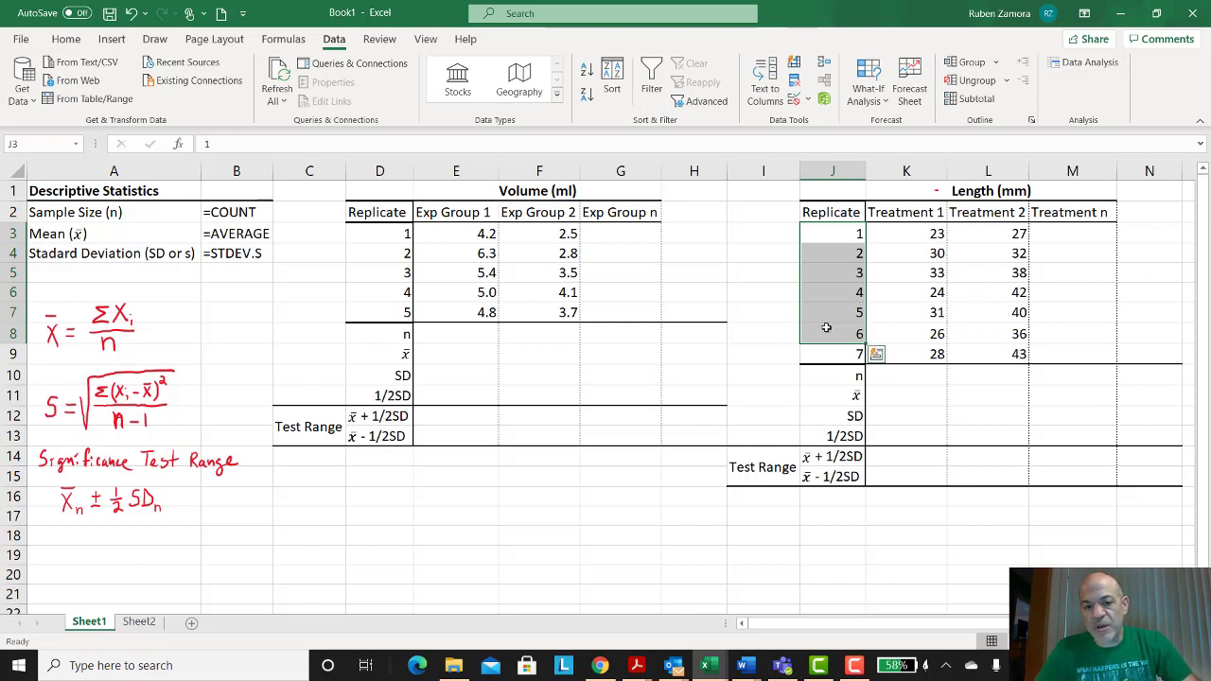
pyautogui.click(481, 336)
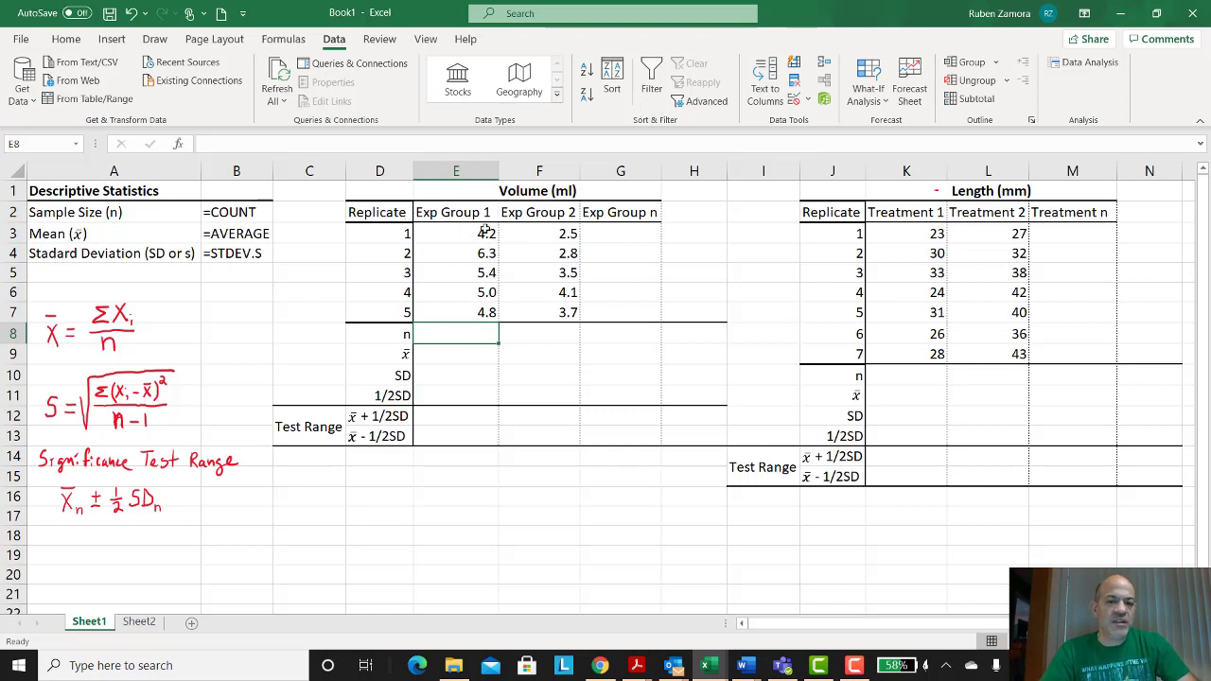
pyautogui.moveTo(390, 216); pyautogui.dragTo(623, 307)
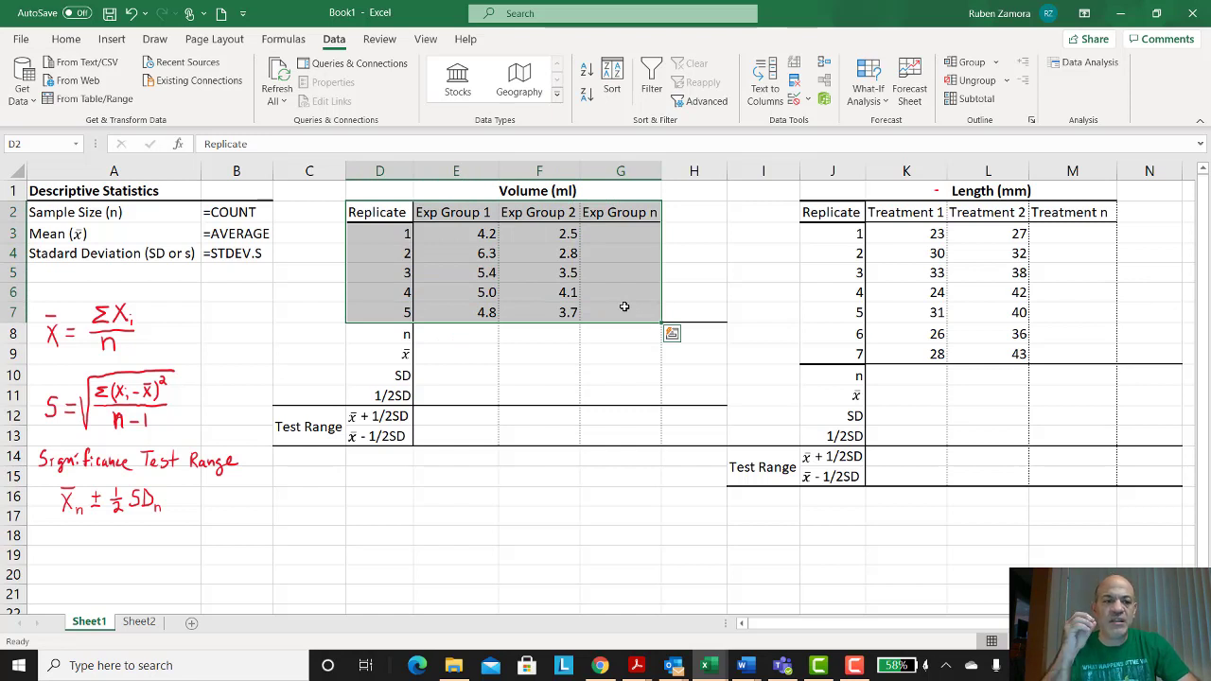
pyautogui.click(704, 270)
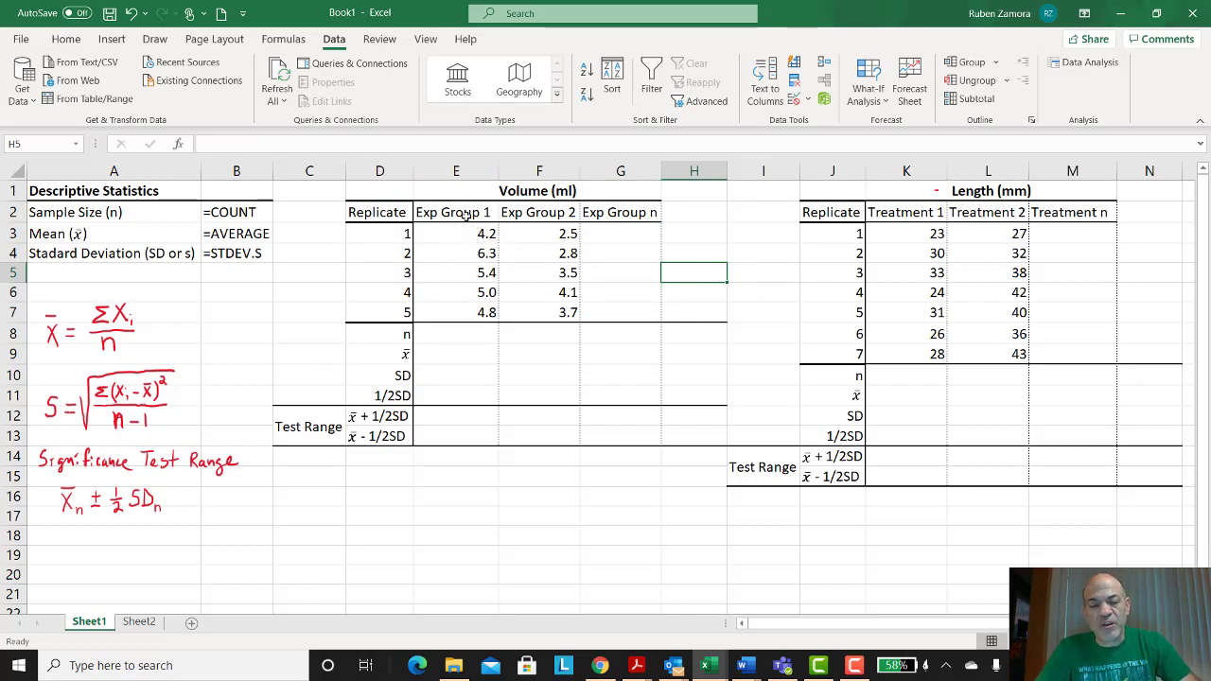
pyautogui.click(466, 213)
pyautogui.click(523, 208)
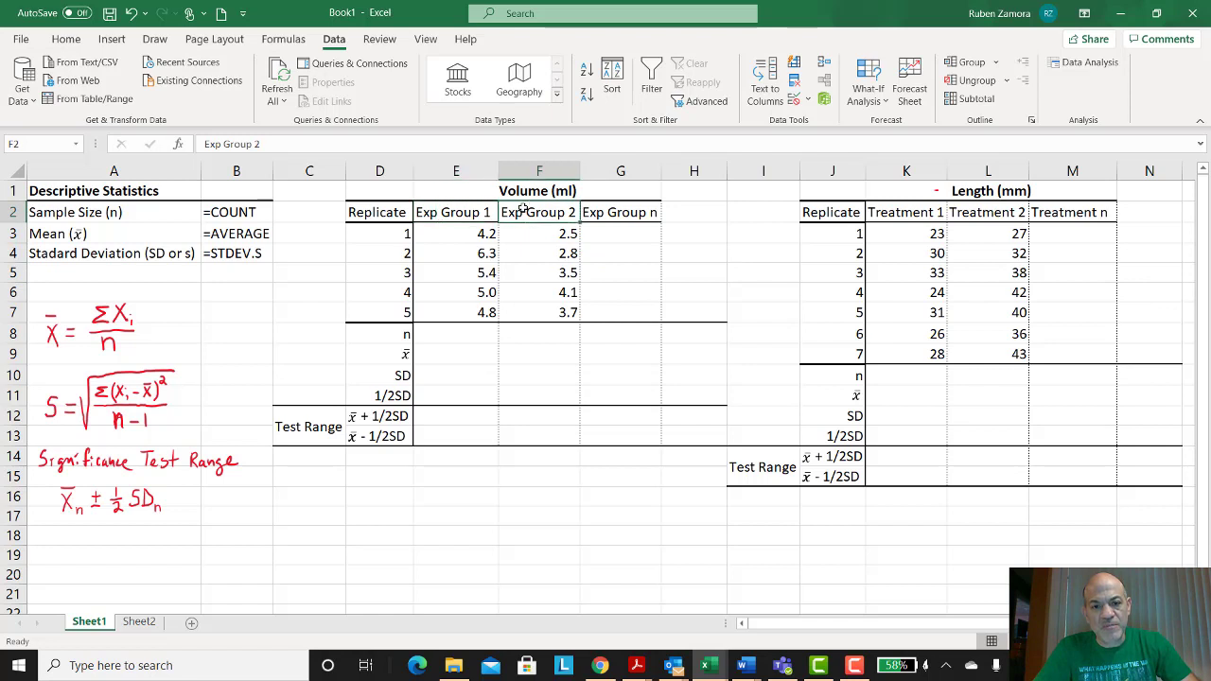
pyautogui.click(598, 212)
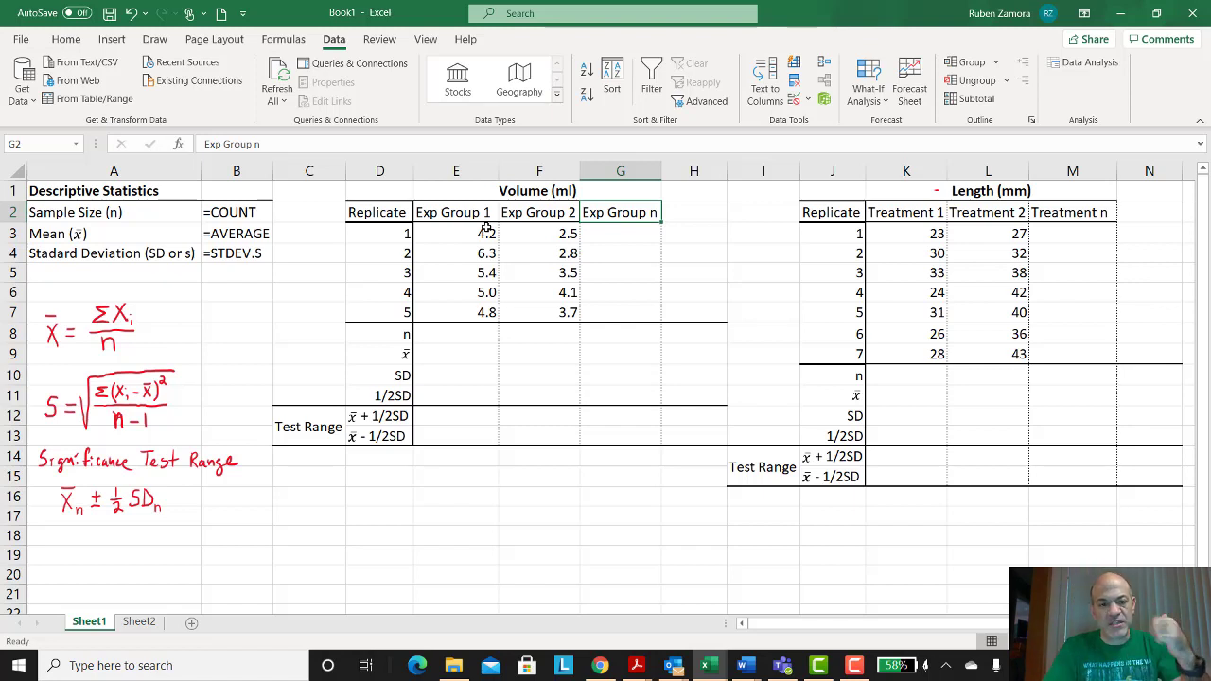
# Step: Enter =COUNT(E3:E7) in the n cell for Exp Group 1
pyautogui.click(456, 337)
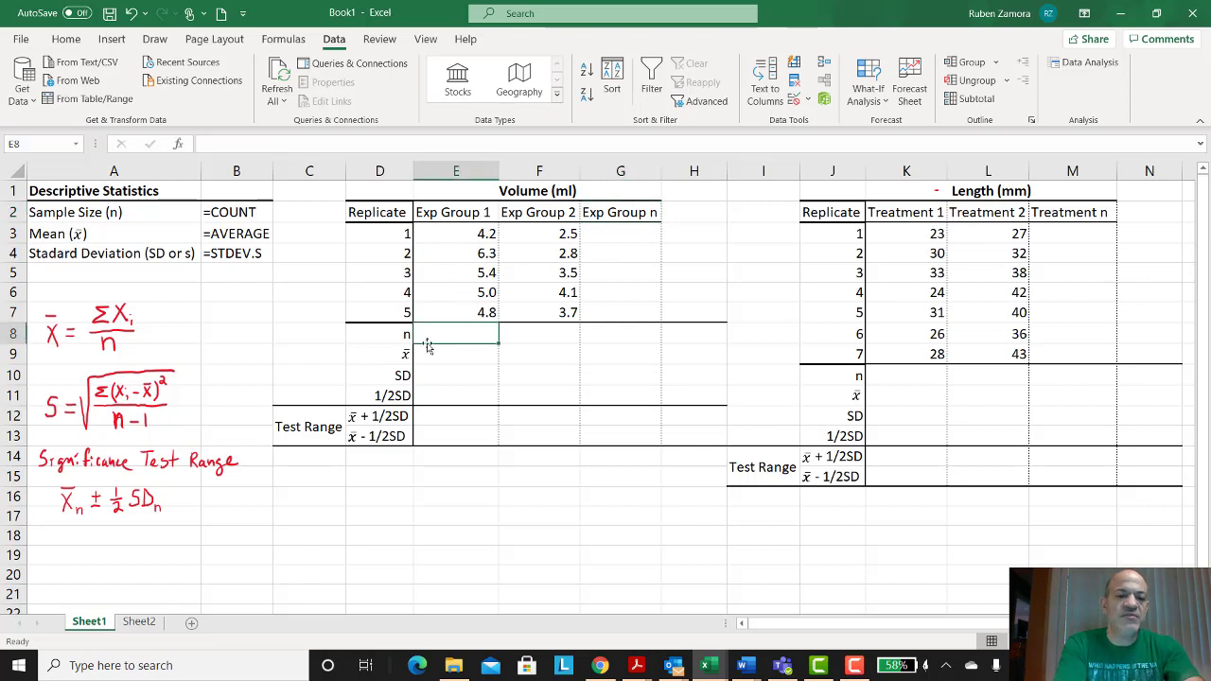
pyautogui.write('=')
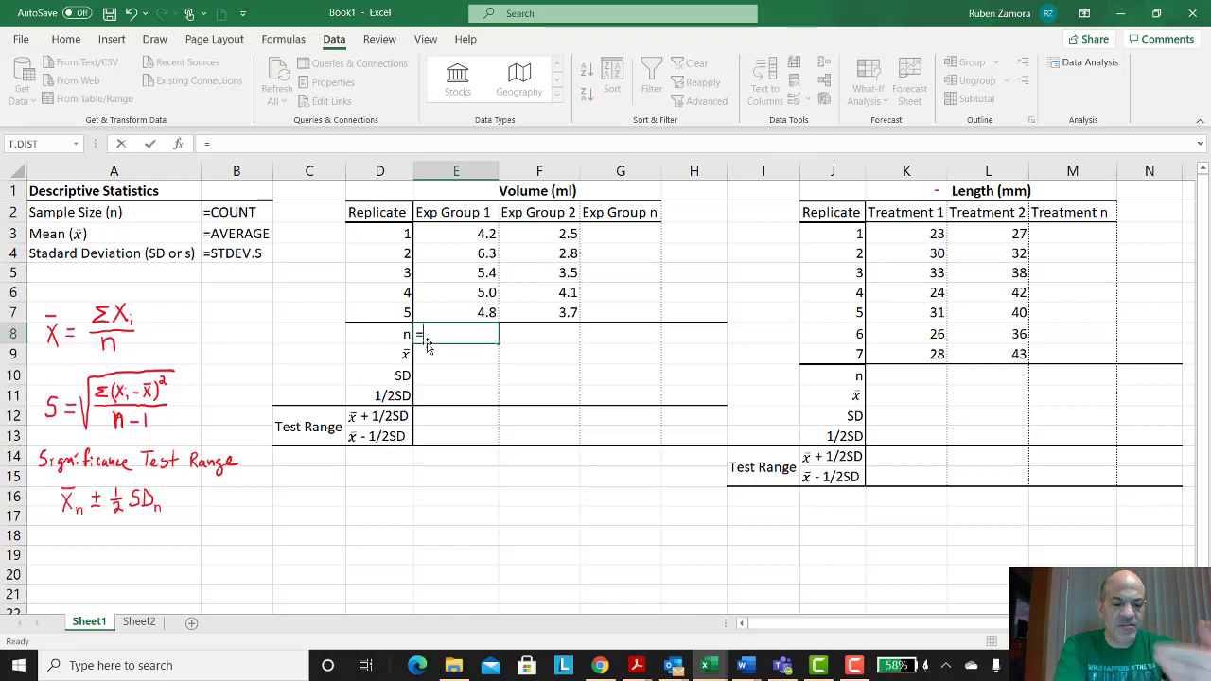
pyautogui.write('coun')
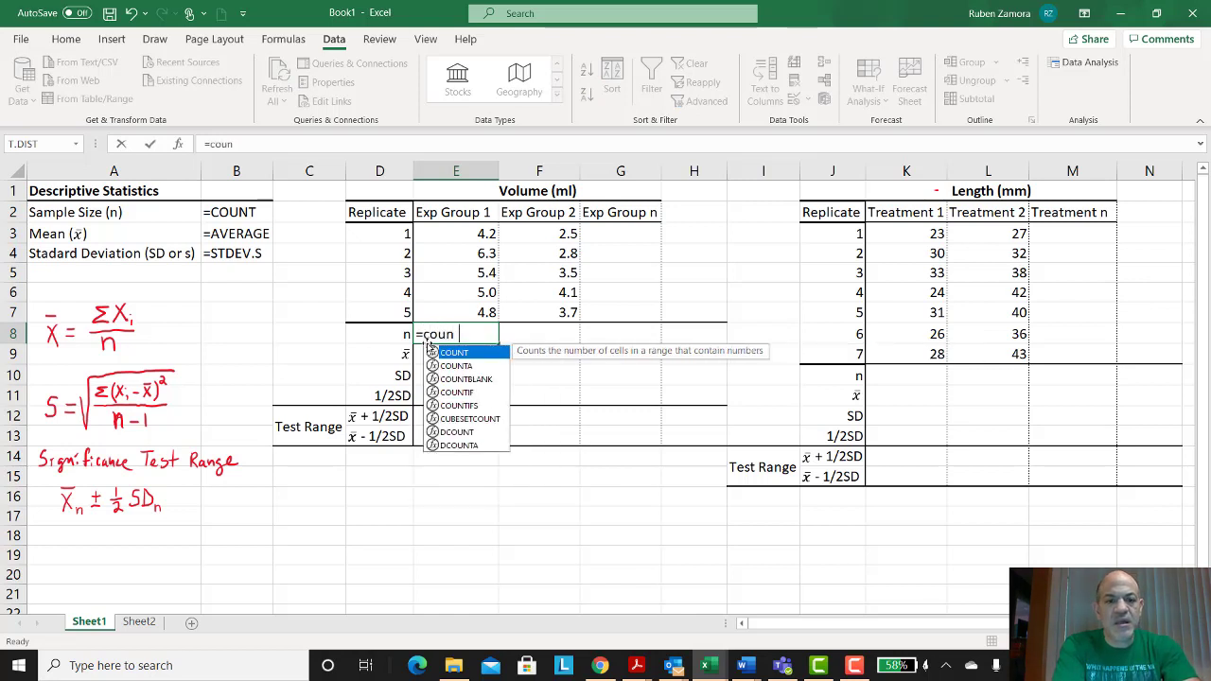
pyautogui.write('t(')
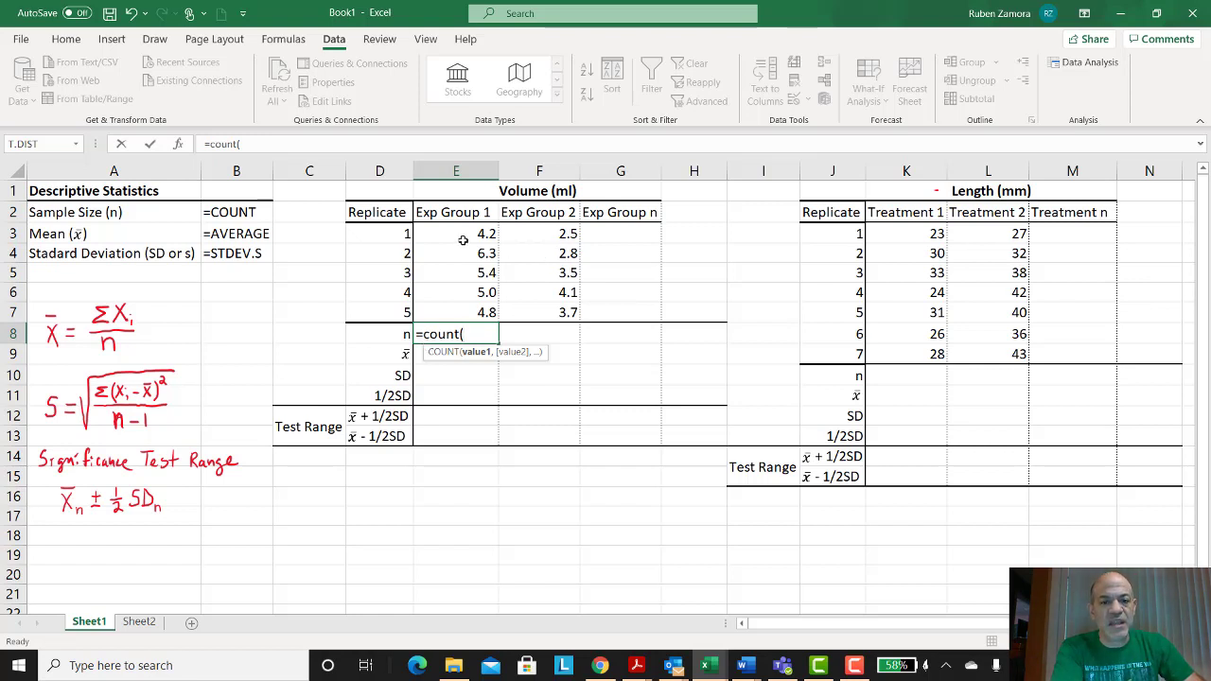
pyautogui.moveTo(463, 240); pyautogui.dragTo(471, 309)
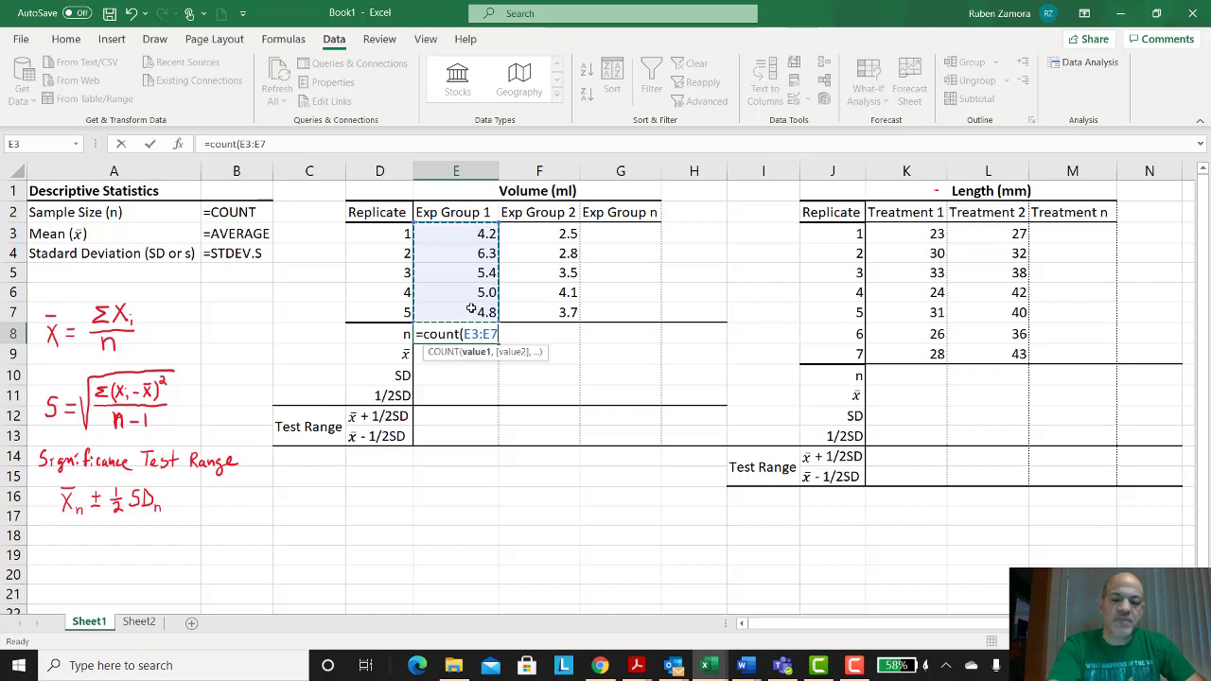
pyautogui.press('Return')
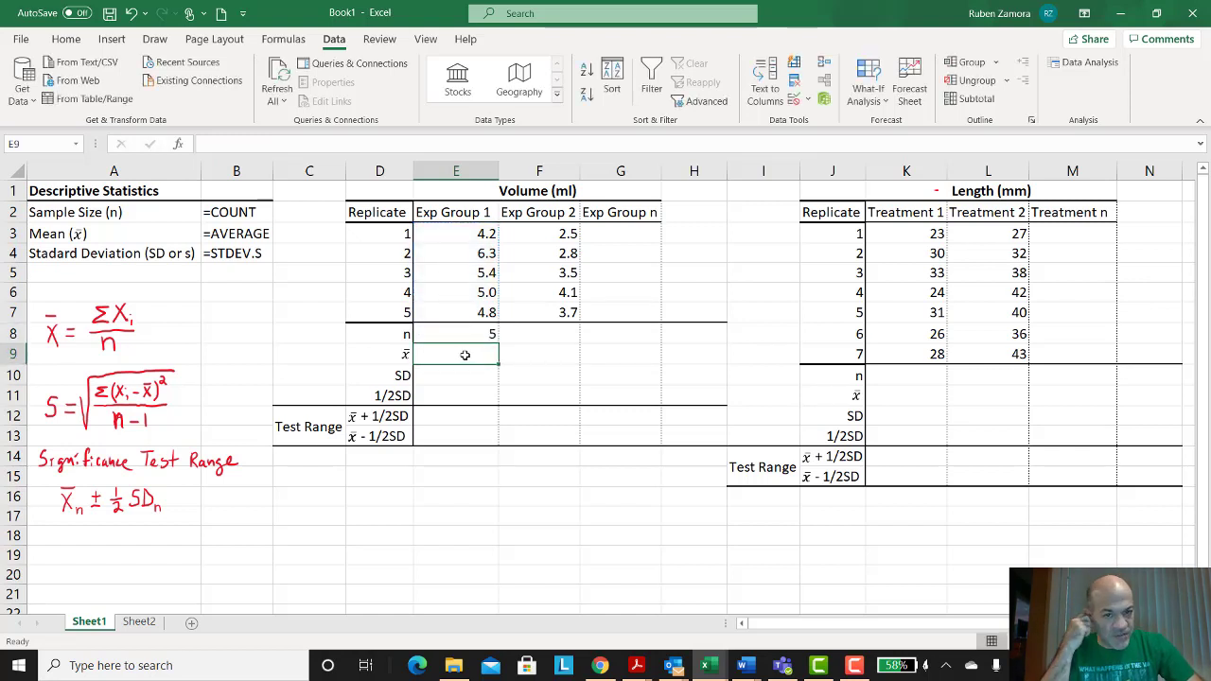
# Step: Clear the Exp Group 1 value for replicate 3, then undo the deletion
pyautogui.click(469, 274)
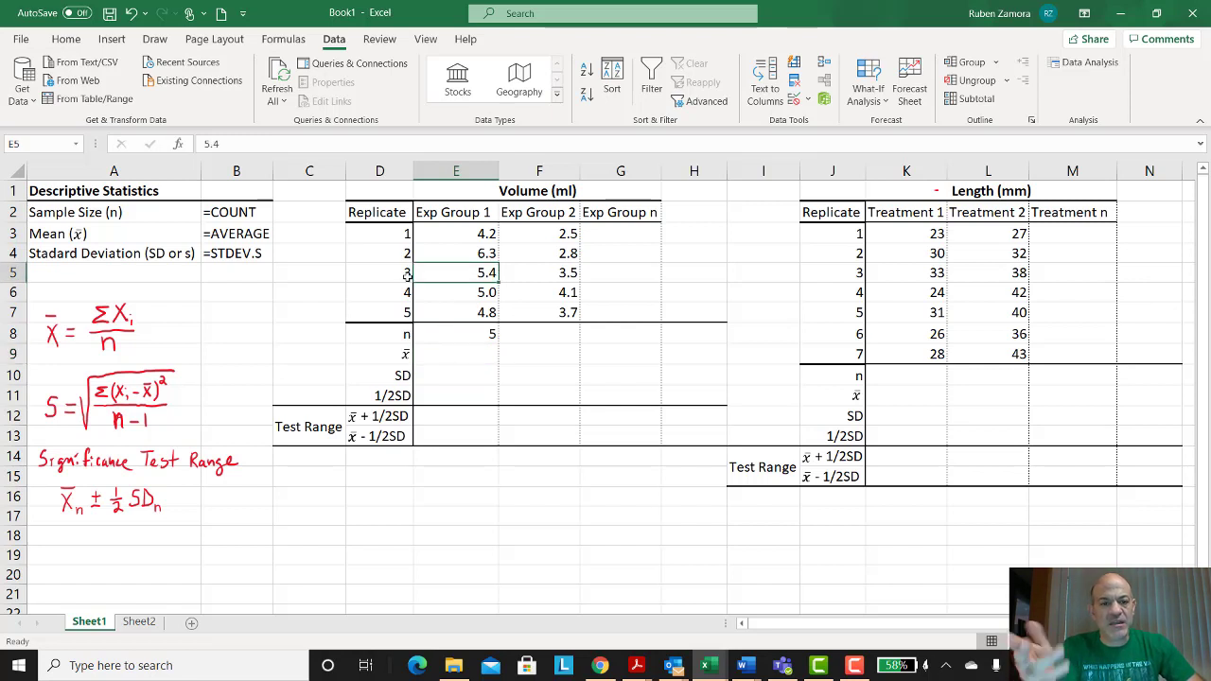
pyautogui.press('BackSpace')
pyautogui.press('Return')
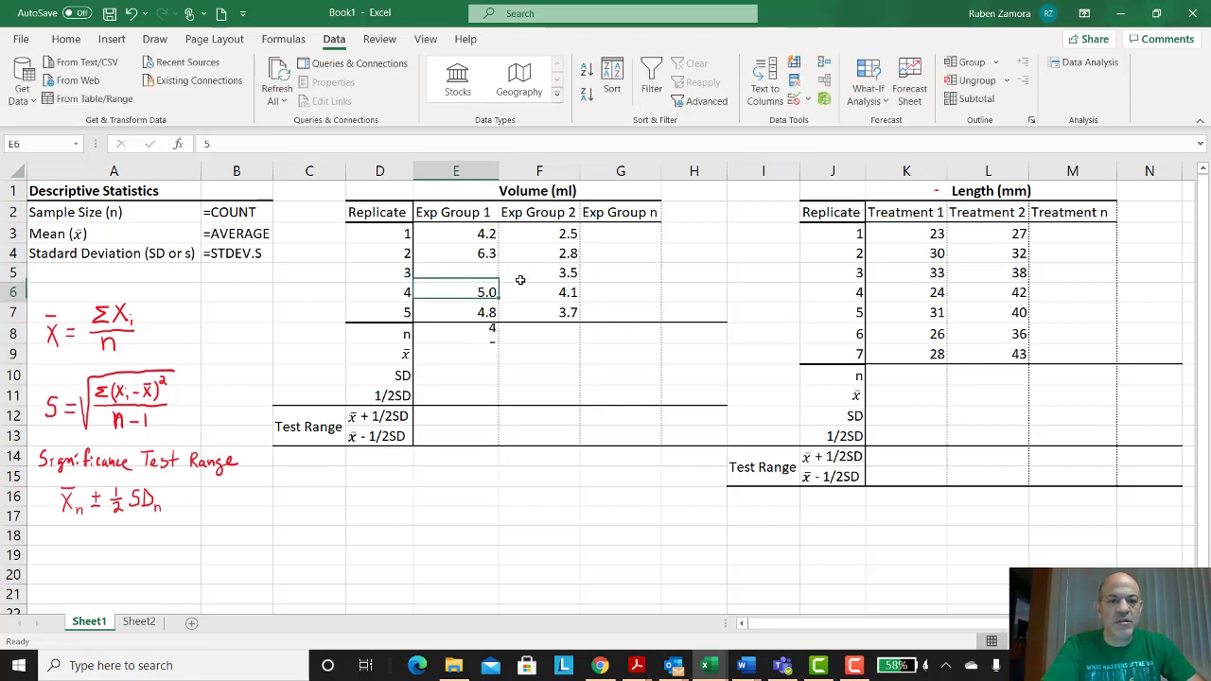
pyautogui.click(471, 333)
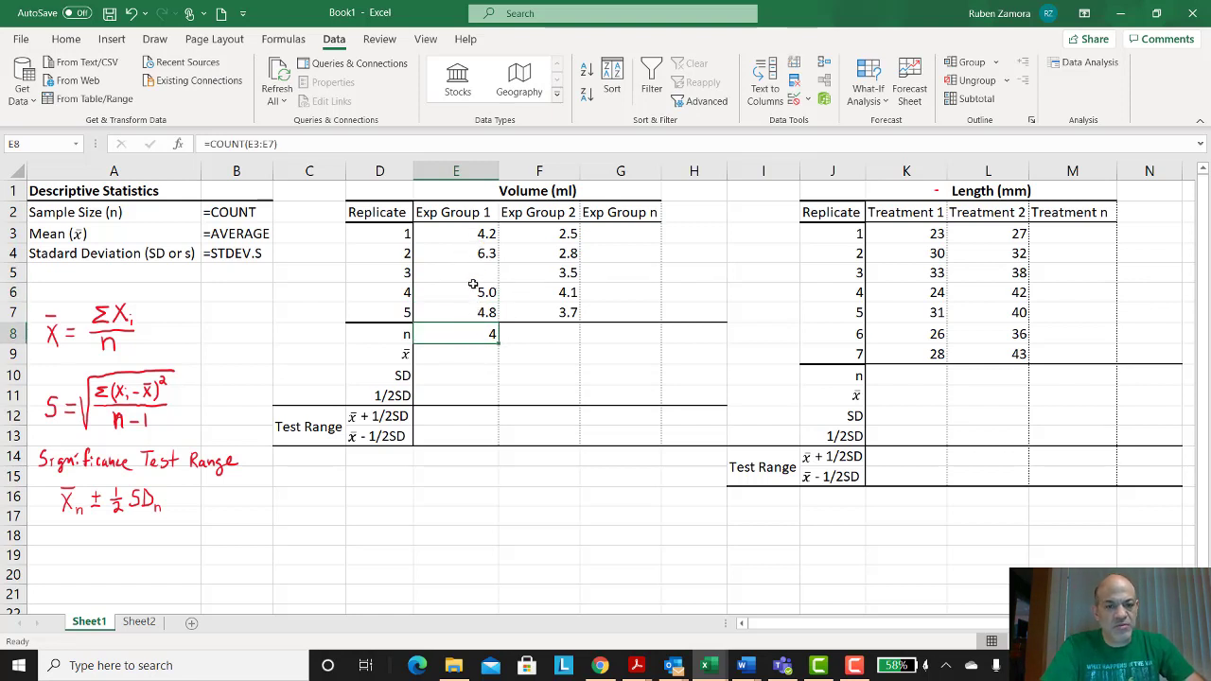
pyautogui.hotkey('ctrl', 'z')
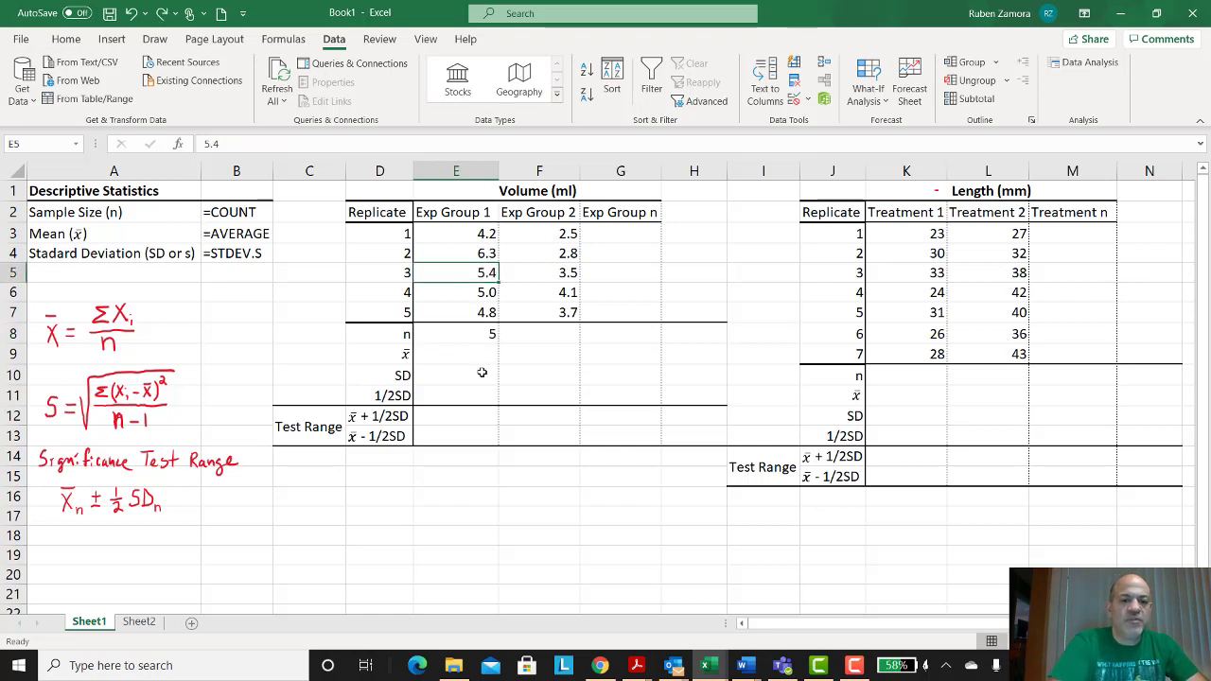
# Step: Enter =AVERAGE(E3:E7) in the mean cell for Exp Group 1
pyautogui.click(475, 352)
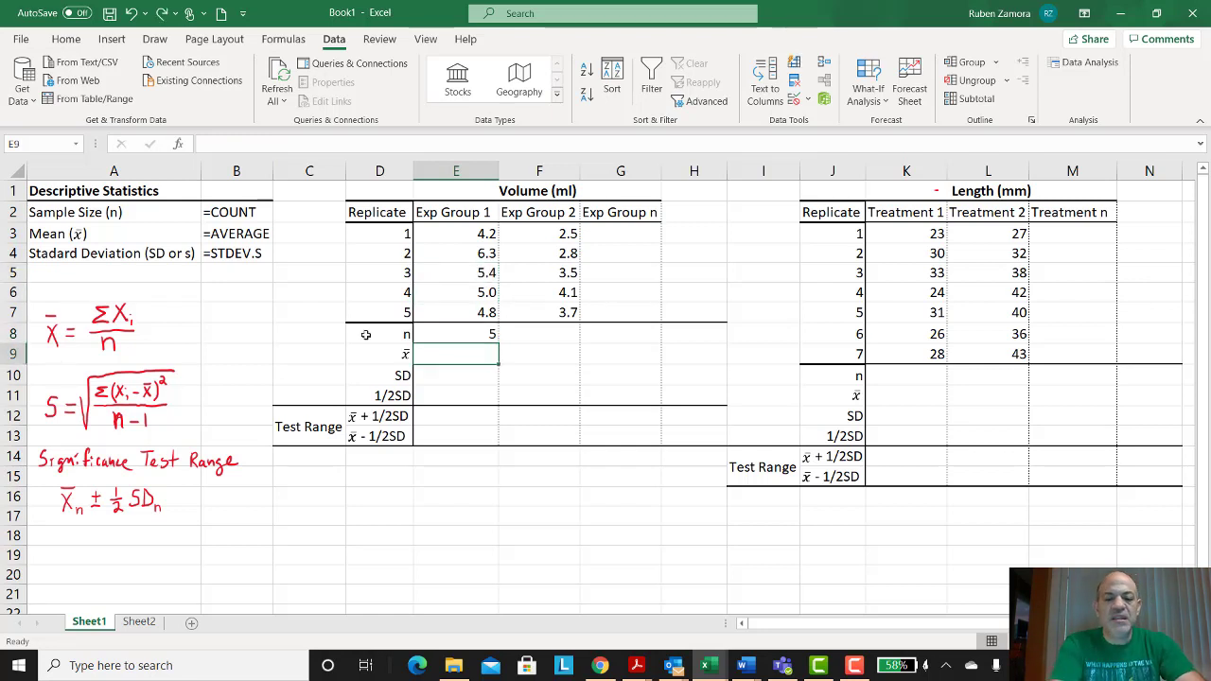
pyautogui.write('=')
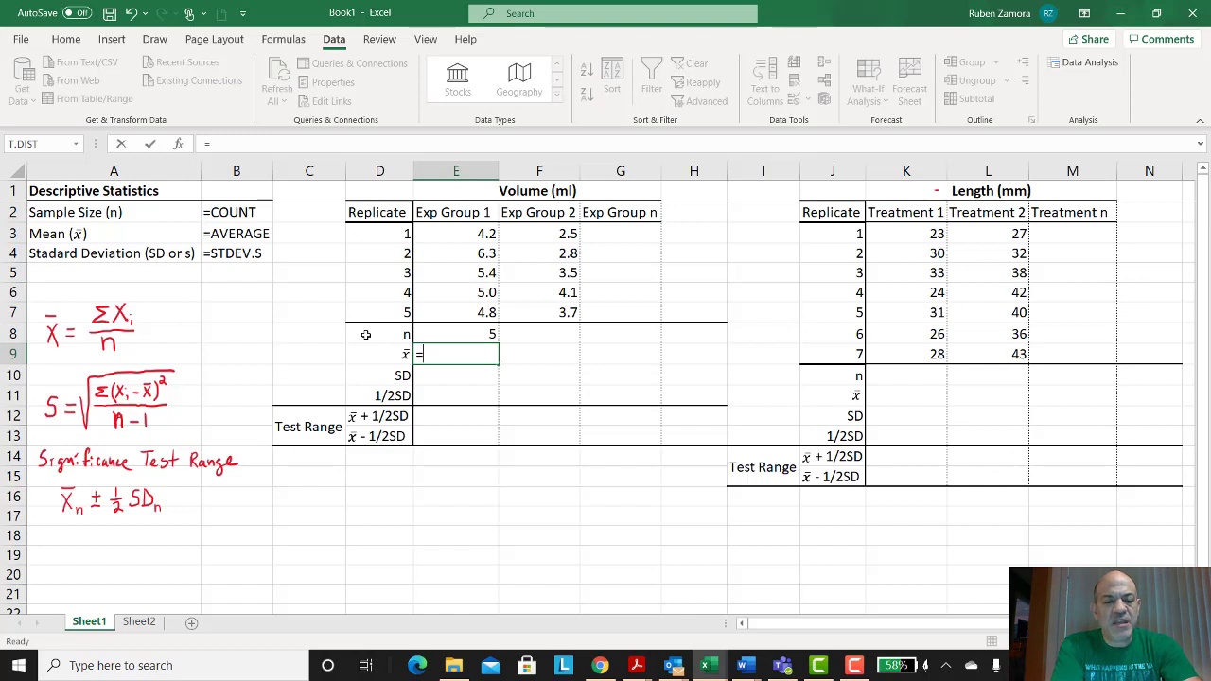
pyautogui.write('average')
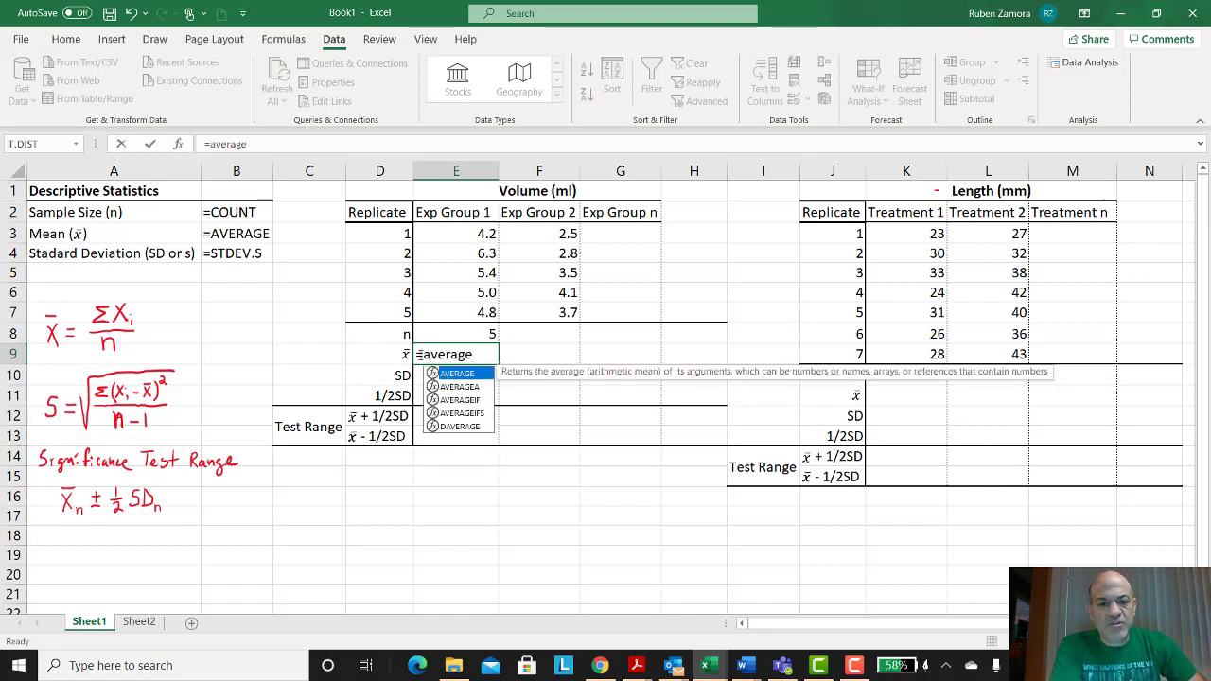
pyautogui.doubleClick(452, 375)
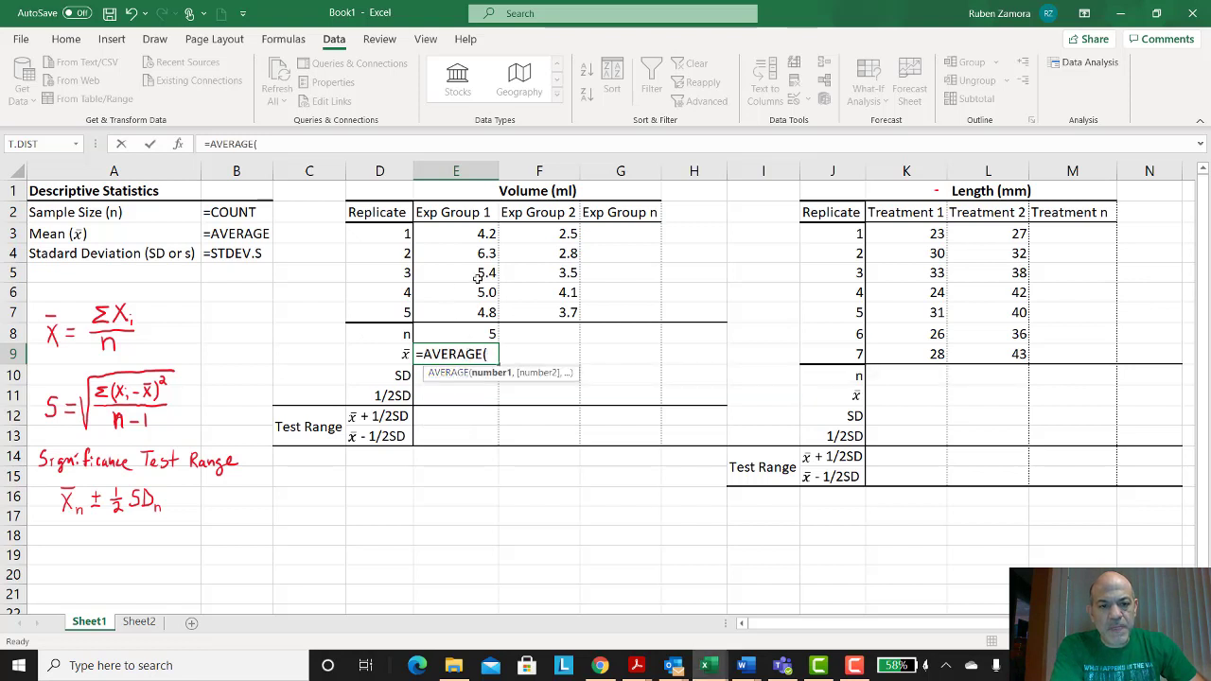
pyautogui.click(463, 230)
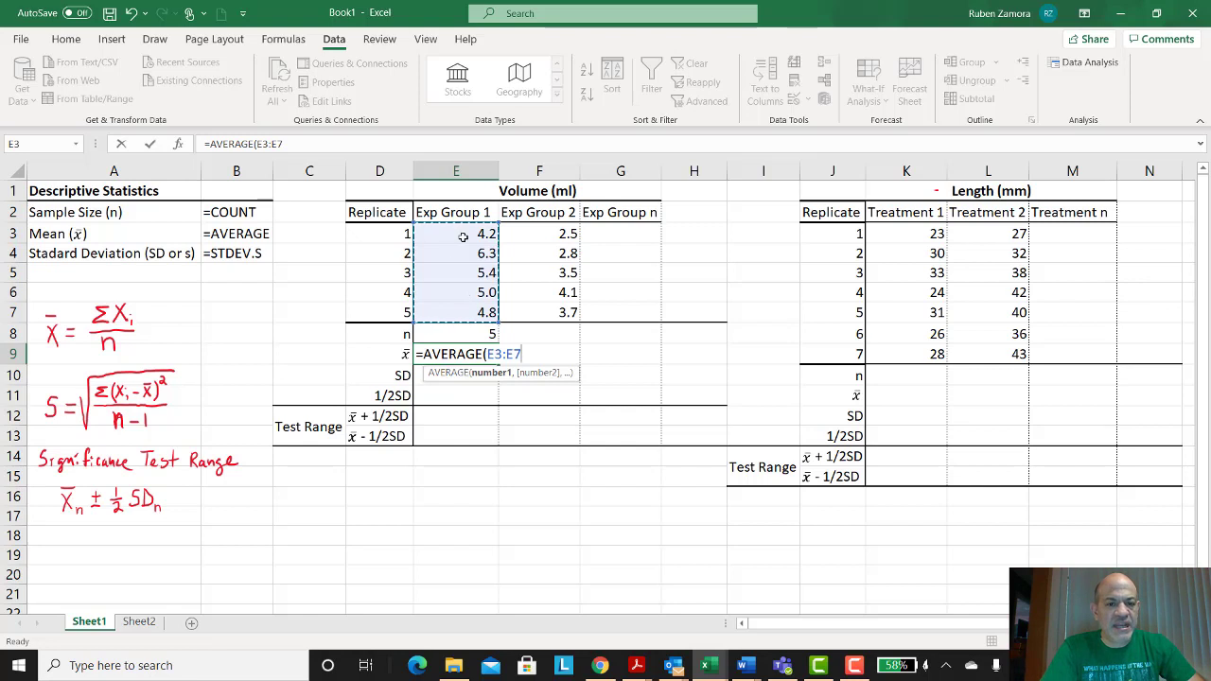
pyautogui.press('Return')
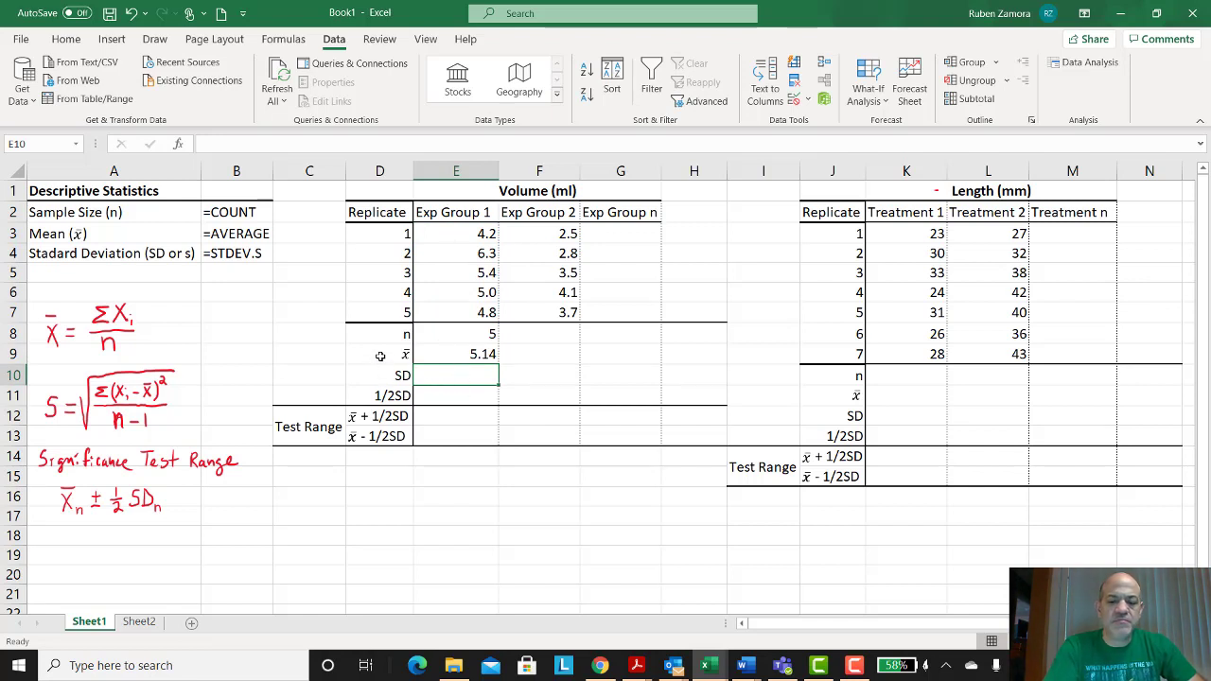
# Step: Enter =STDEV.S(E3:E7) in the SD cell for Exp Group 1
pyautogui.write('=')
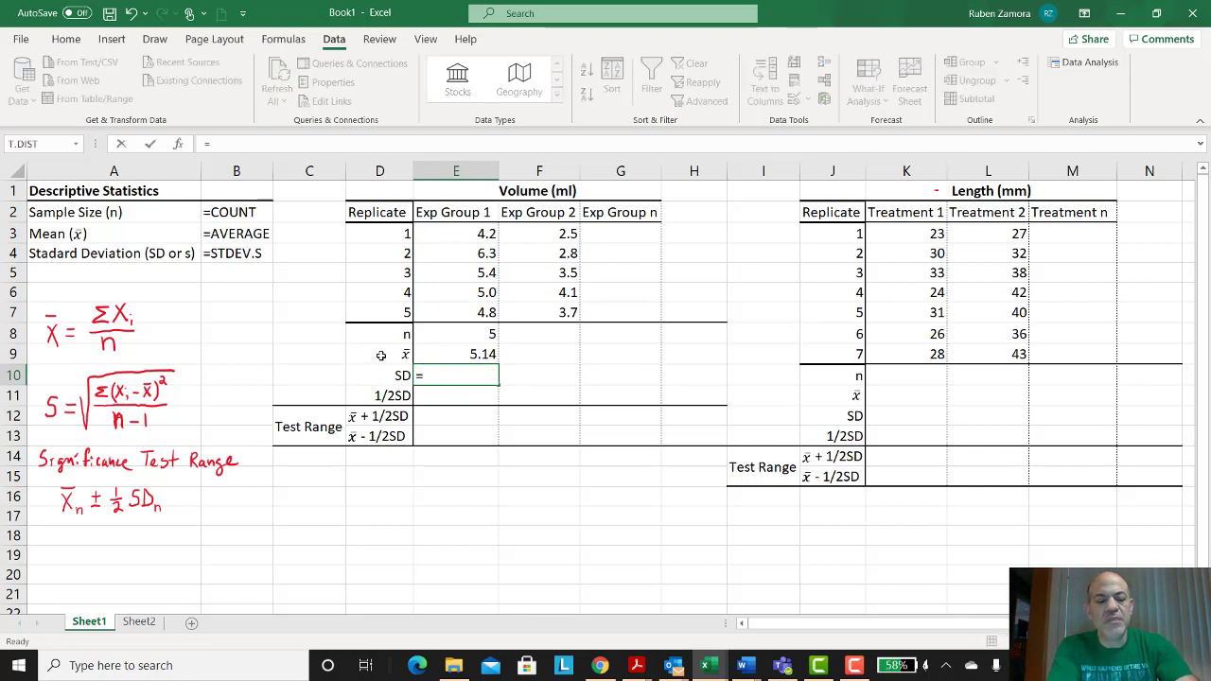
pyautogui.write('st')
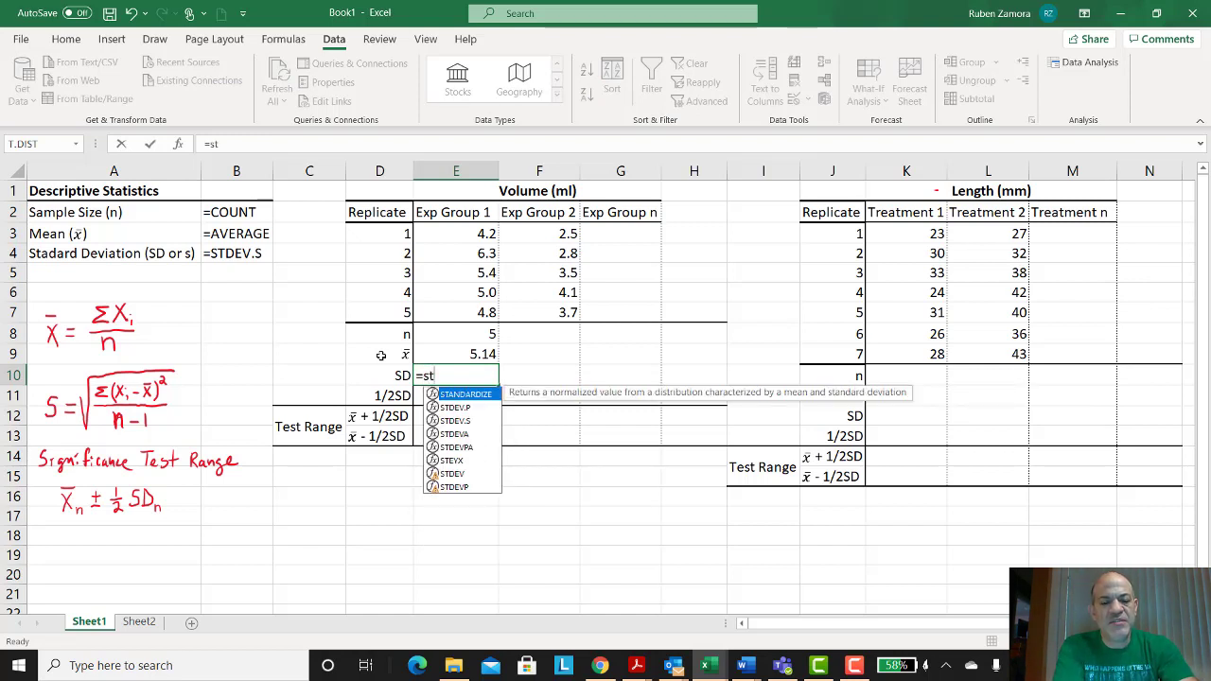
pyautogui.write('d')
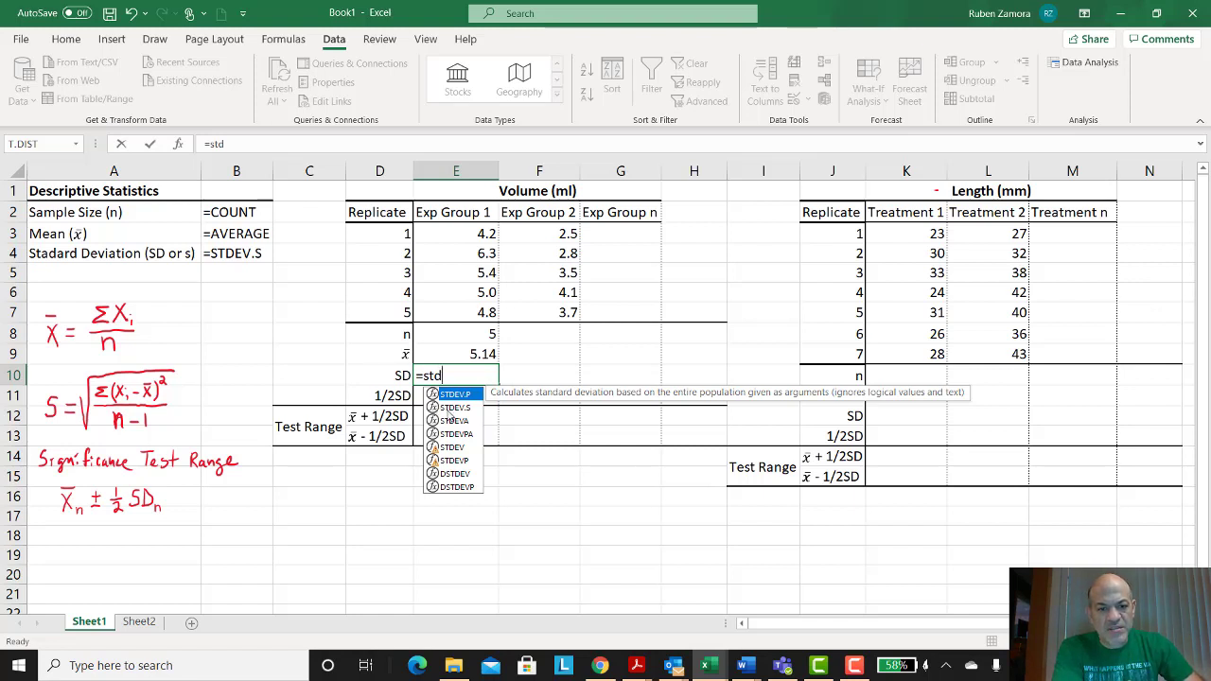
pyautogui.doubleClick(449, 408)
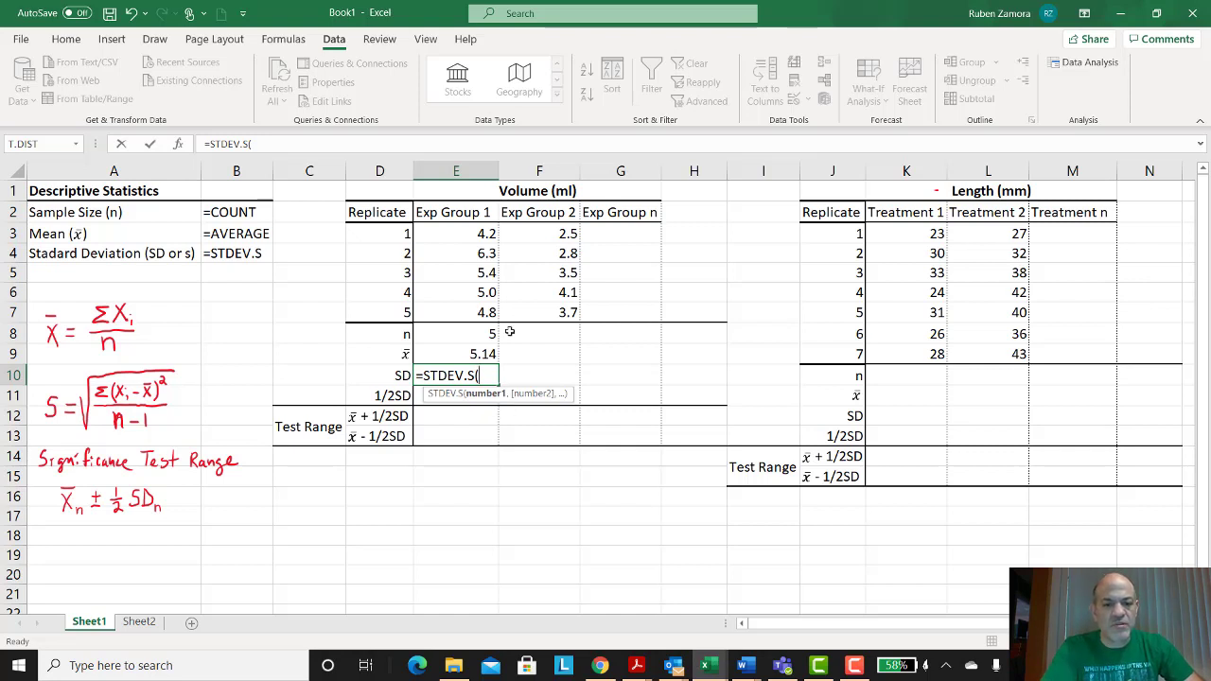
pyautogui.moveTo(476, 236); pyautogui.dragTo(494, 343)
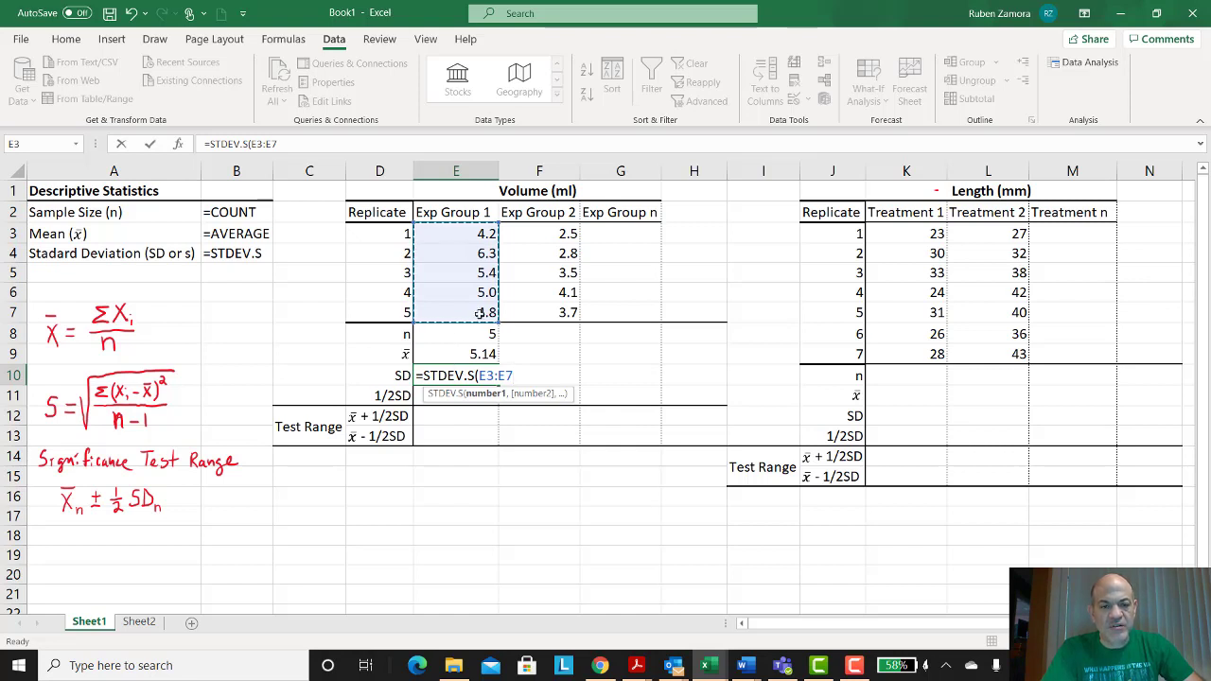
pyautogui.press('Return')
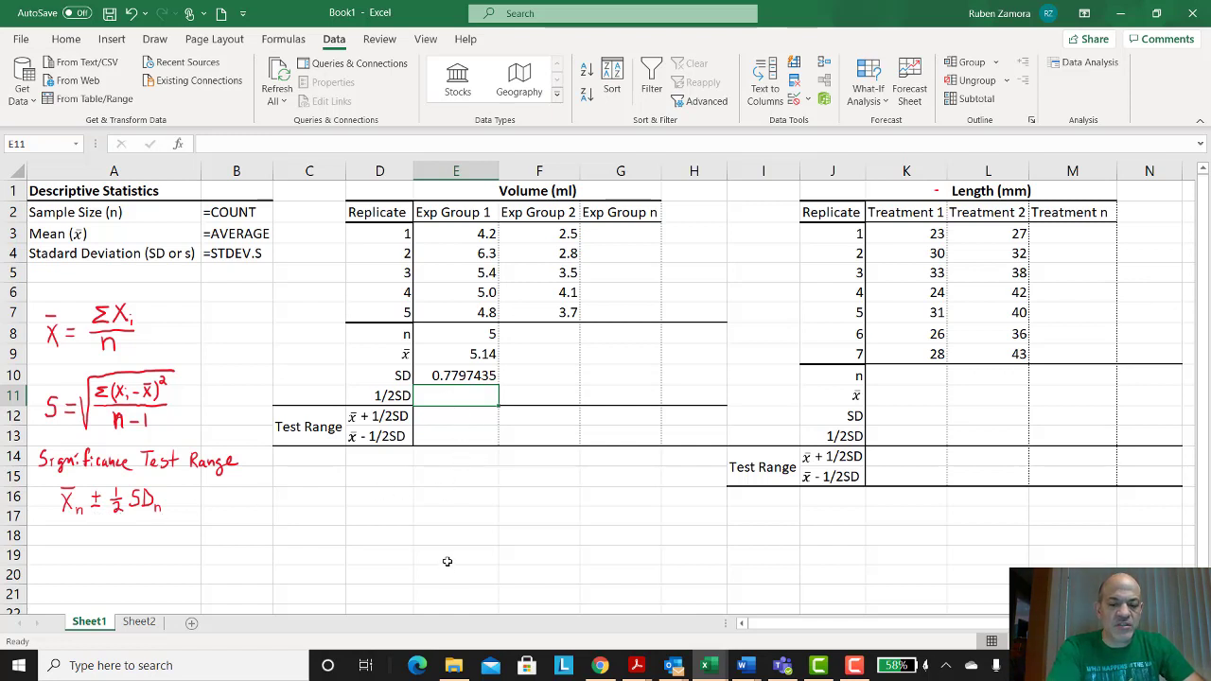
# Step: Enter =E10*.5 in the 1/2SD cell for Exp Group 1
pyautogui.write('=')
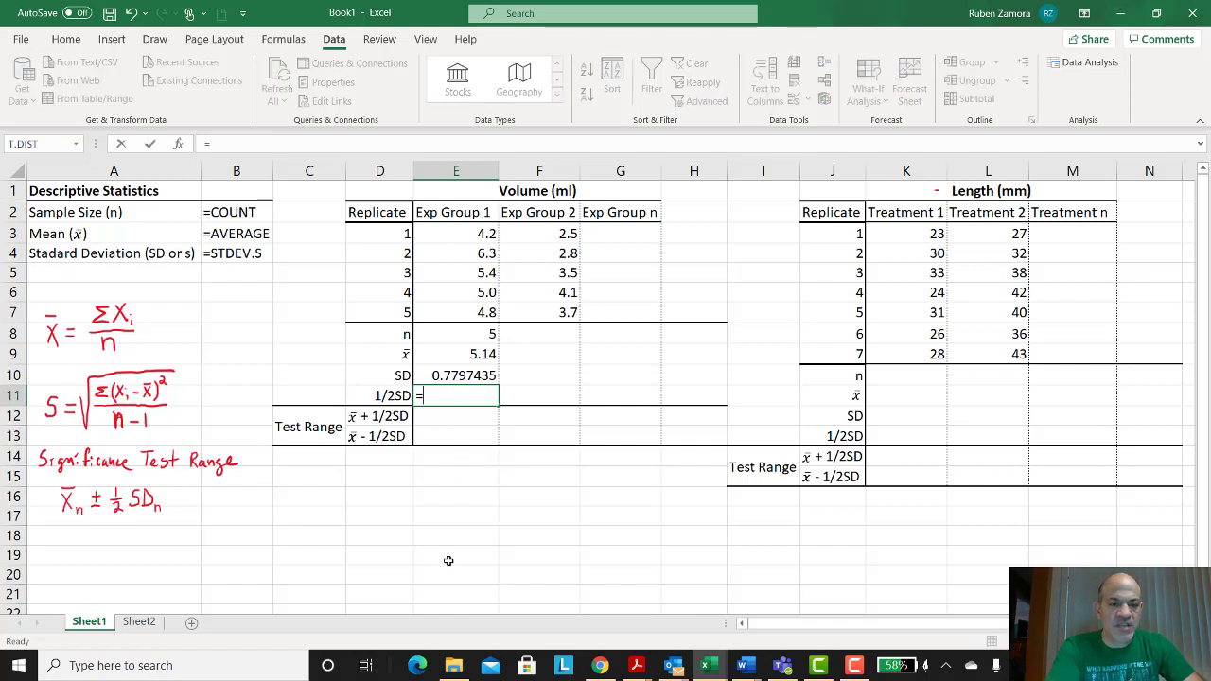
pyautogui.click(458, 376)
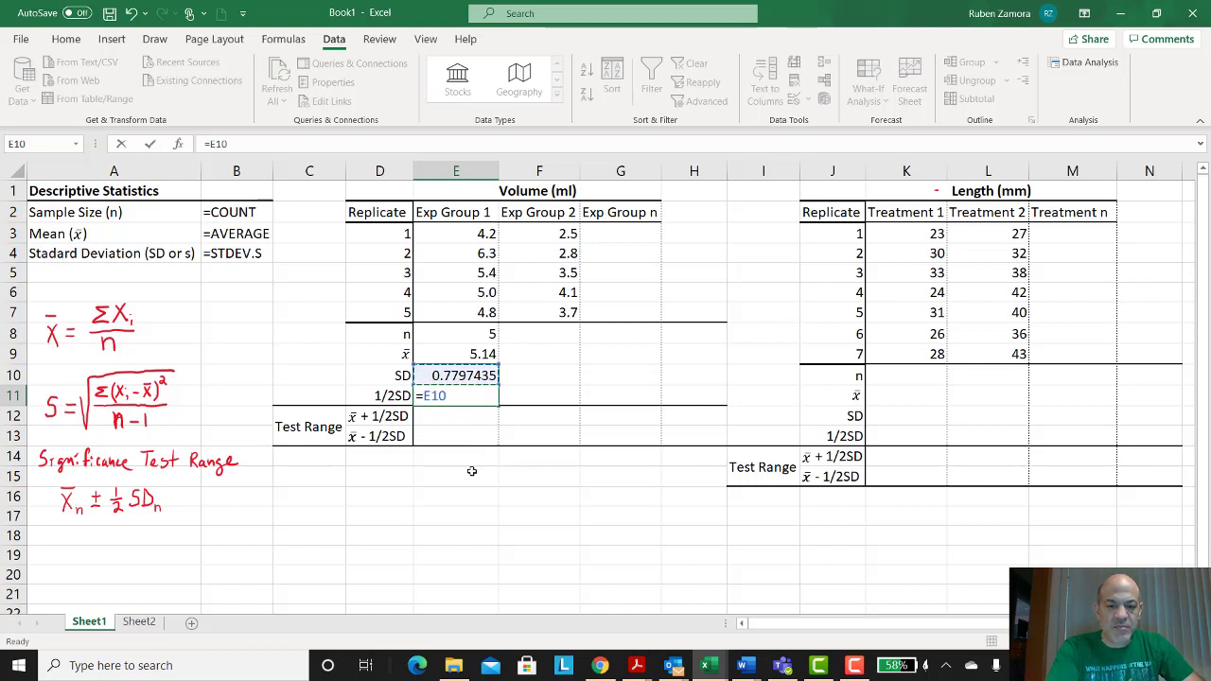
pyautogui.write('*.5')
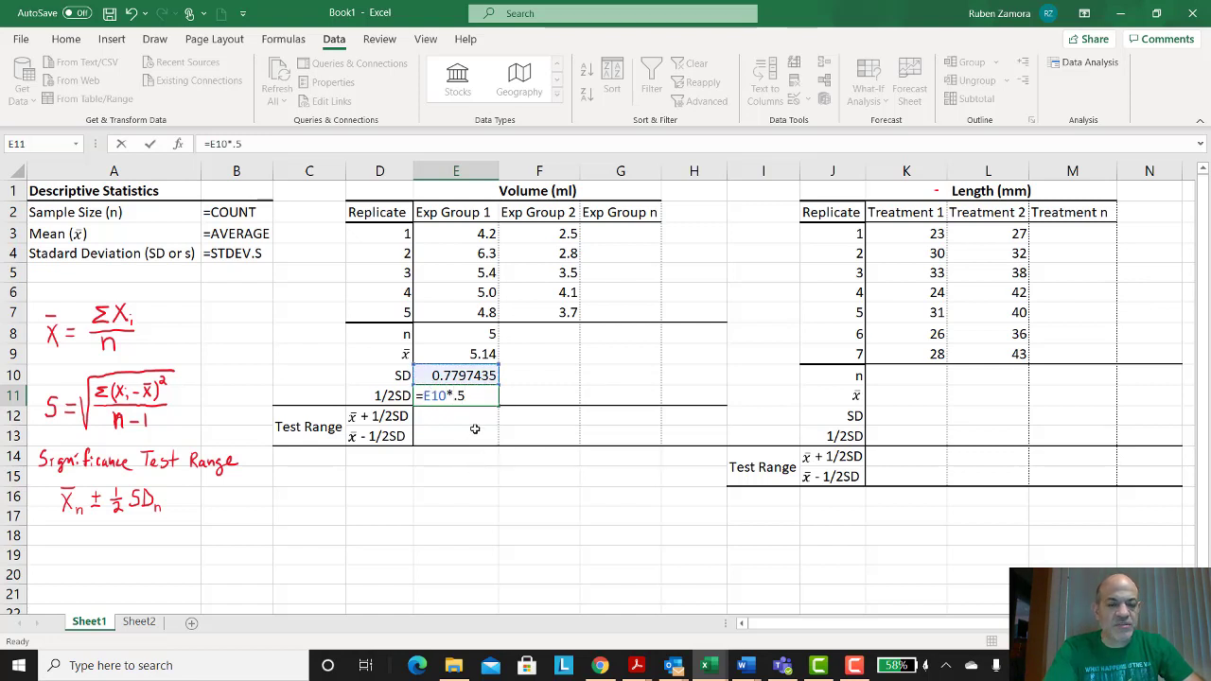
pyautogui.press('Return')
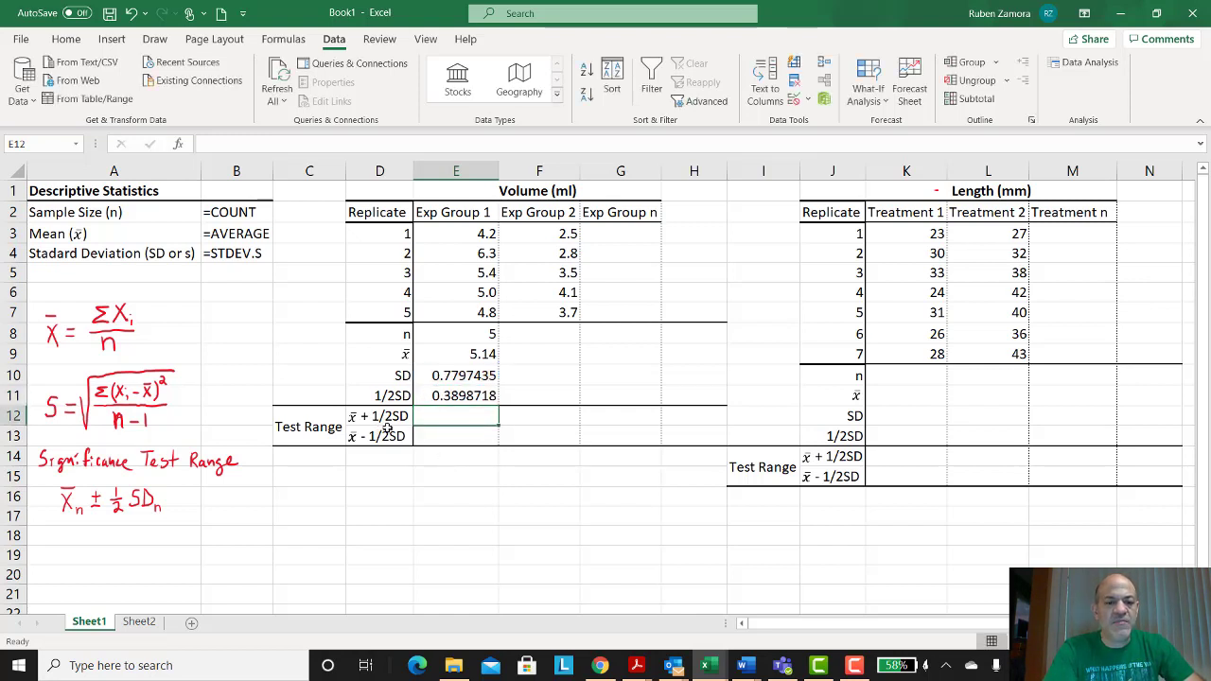
# Step: Enter =E11+E9 in the x̄ + 1/2SD test range cell for Exp Group 1
pyautogui.click(336, 429)
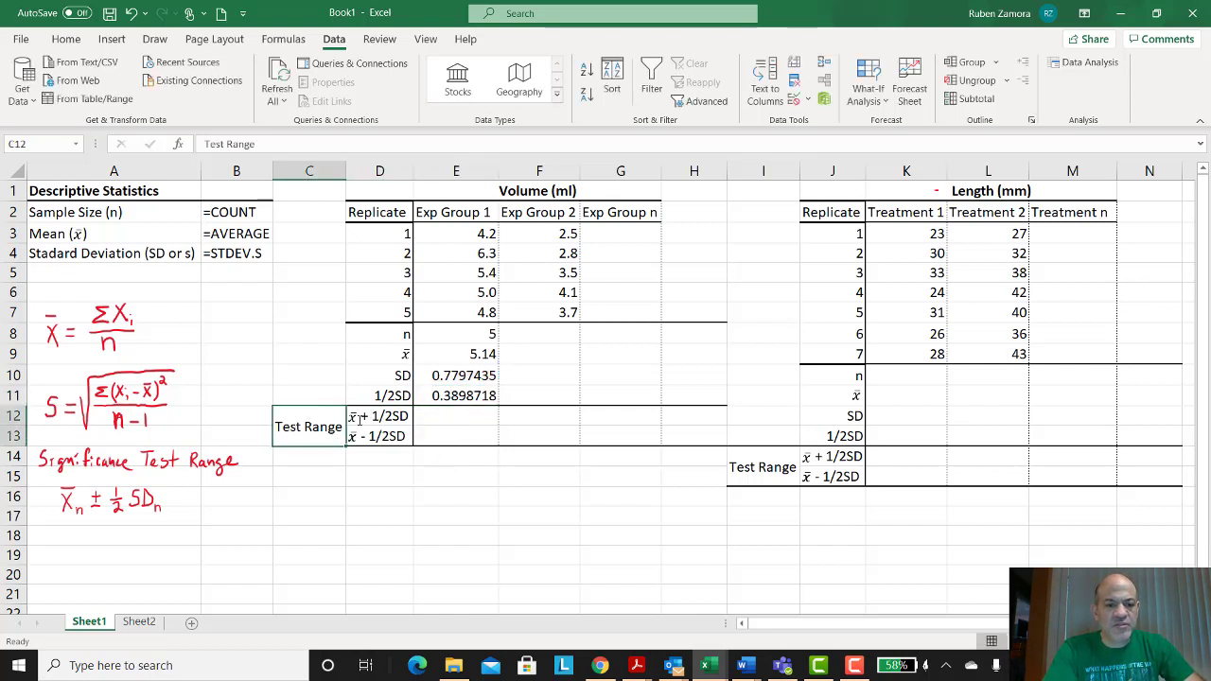
pyautogui.press('Right')
pyautogui.press('Right')
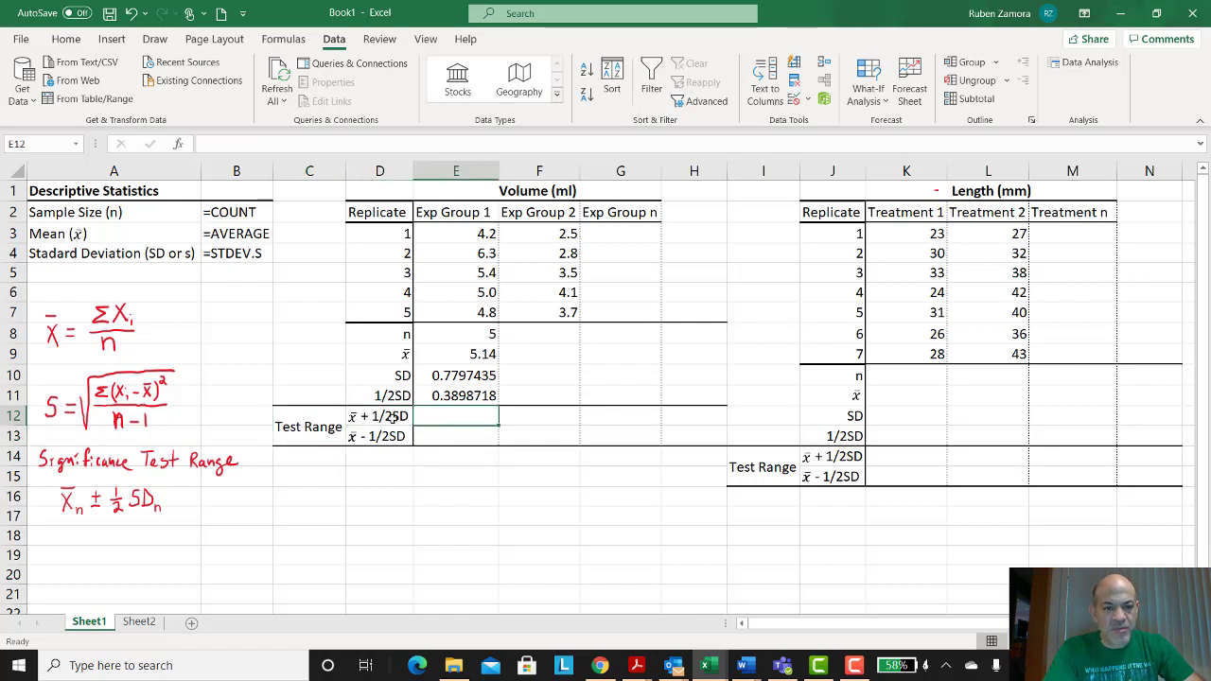
pyautogui.click(448, 432)
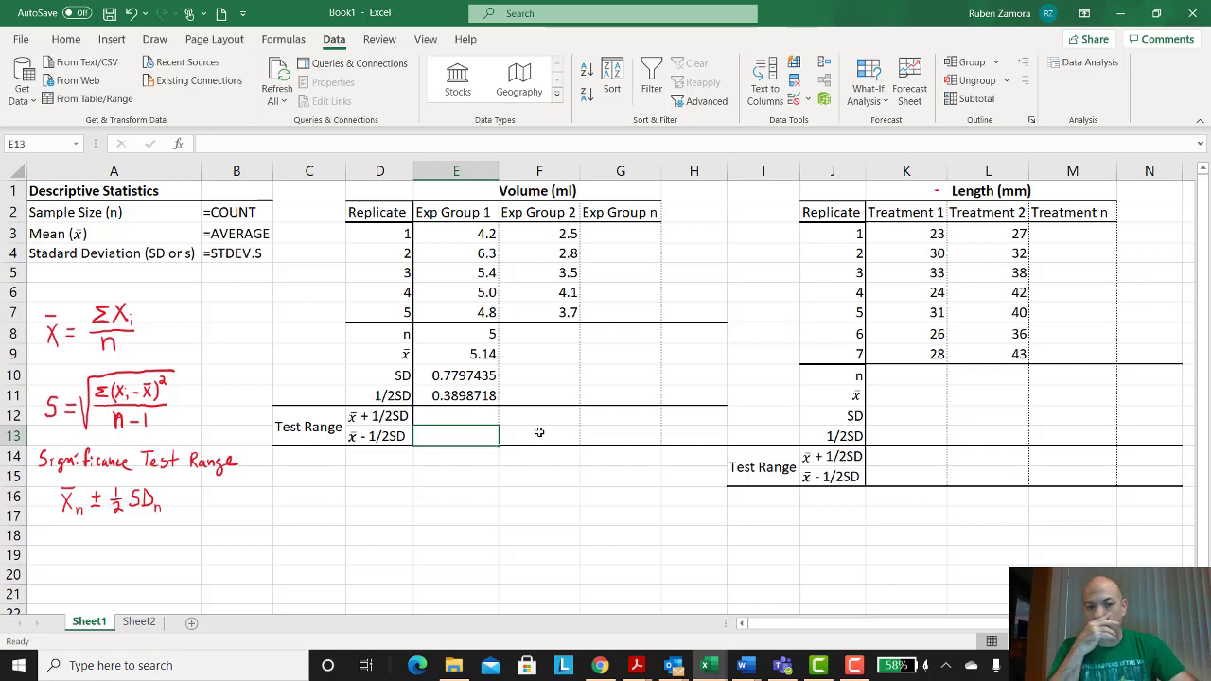
pyautogui.click(475, 418)
pyautogui.write('=')
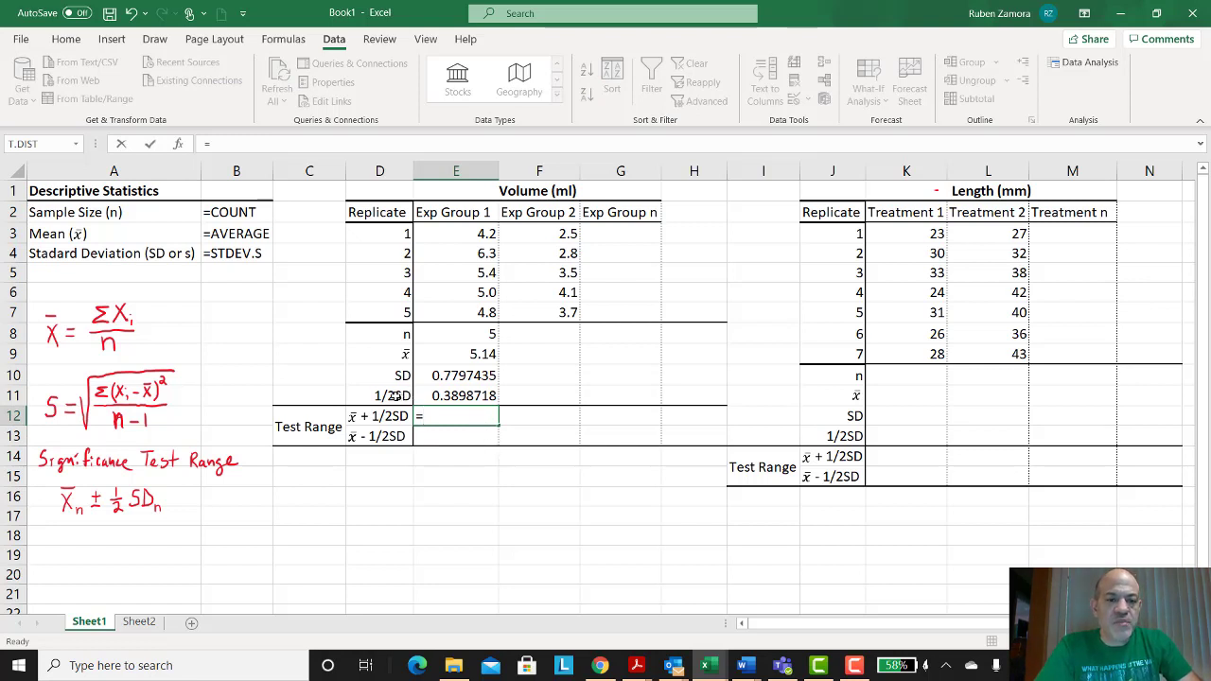
pyautogui.click(445, 395)
pyautogui.write('+')
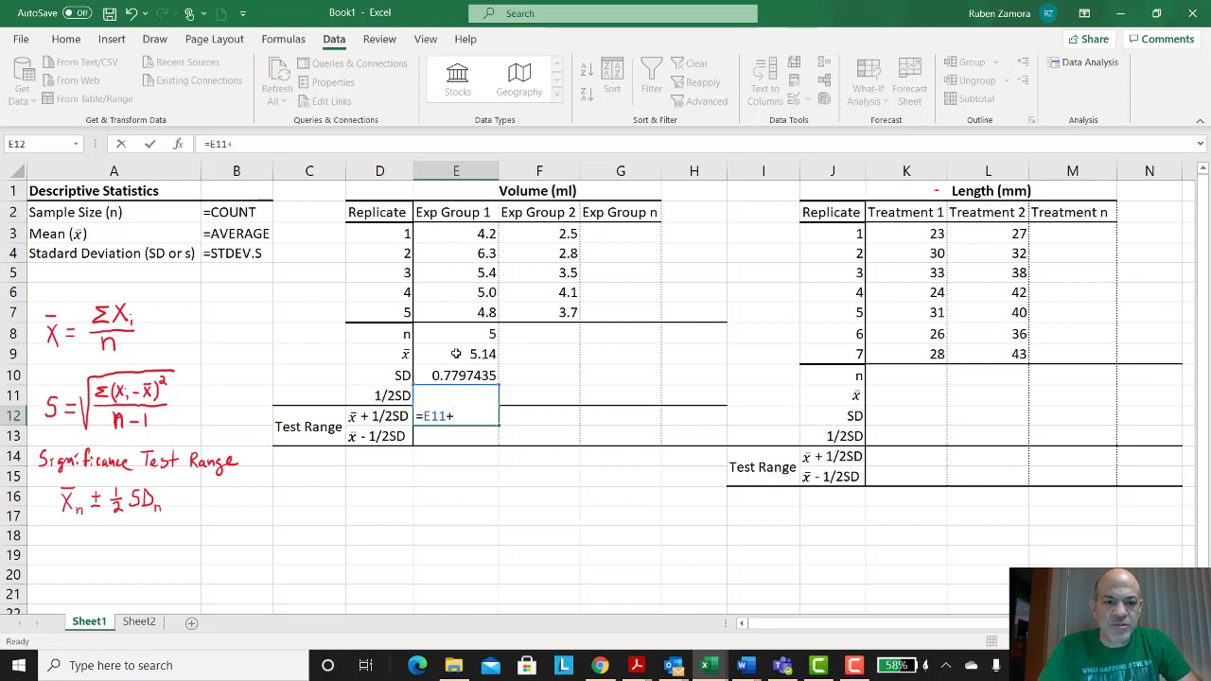
pyautogui.click(454, 357)
pyautogui.press('Return')
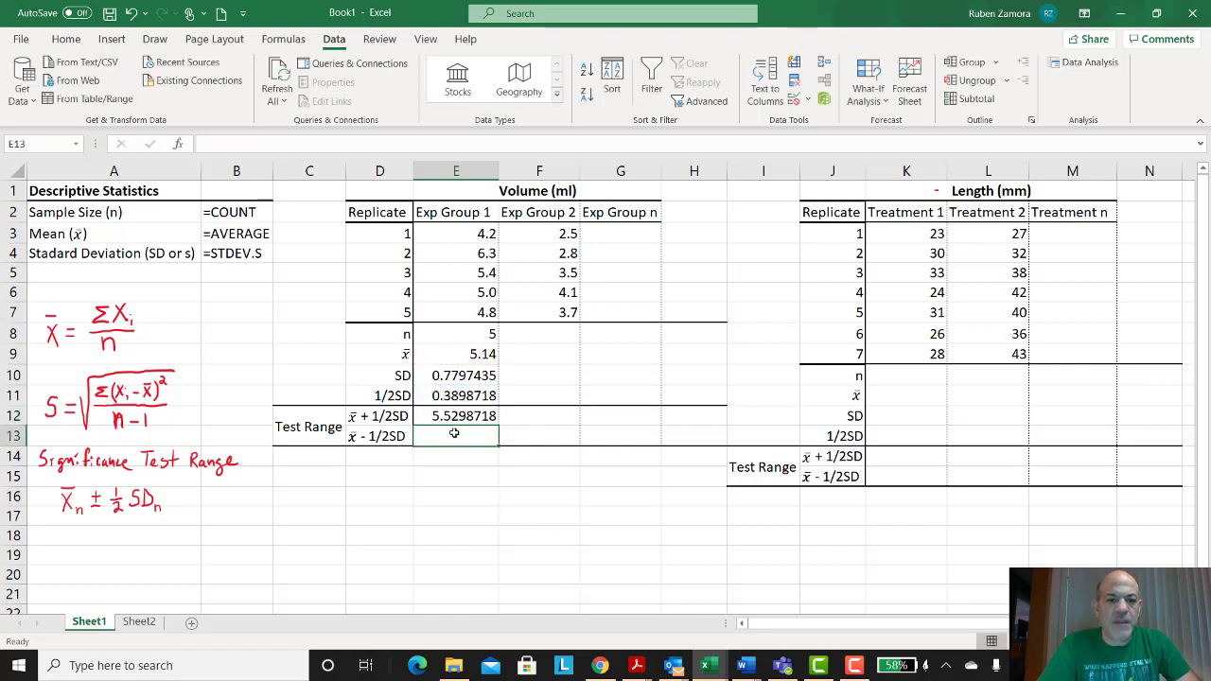
# Step: Enter =E9-E11 in the x̄ - 1/2SD test range cell for Exp Group 1
pyautogui.click(461, 354)
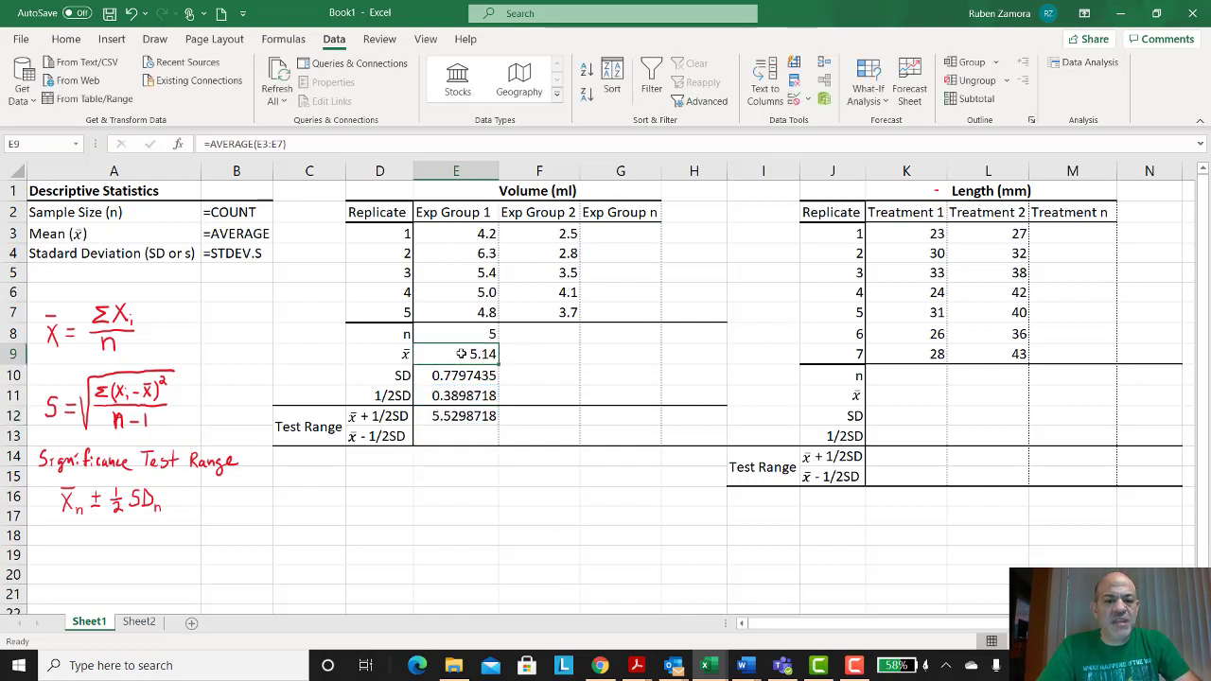
pyautogui.click(438, 396)
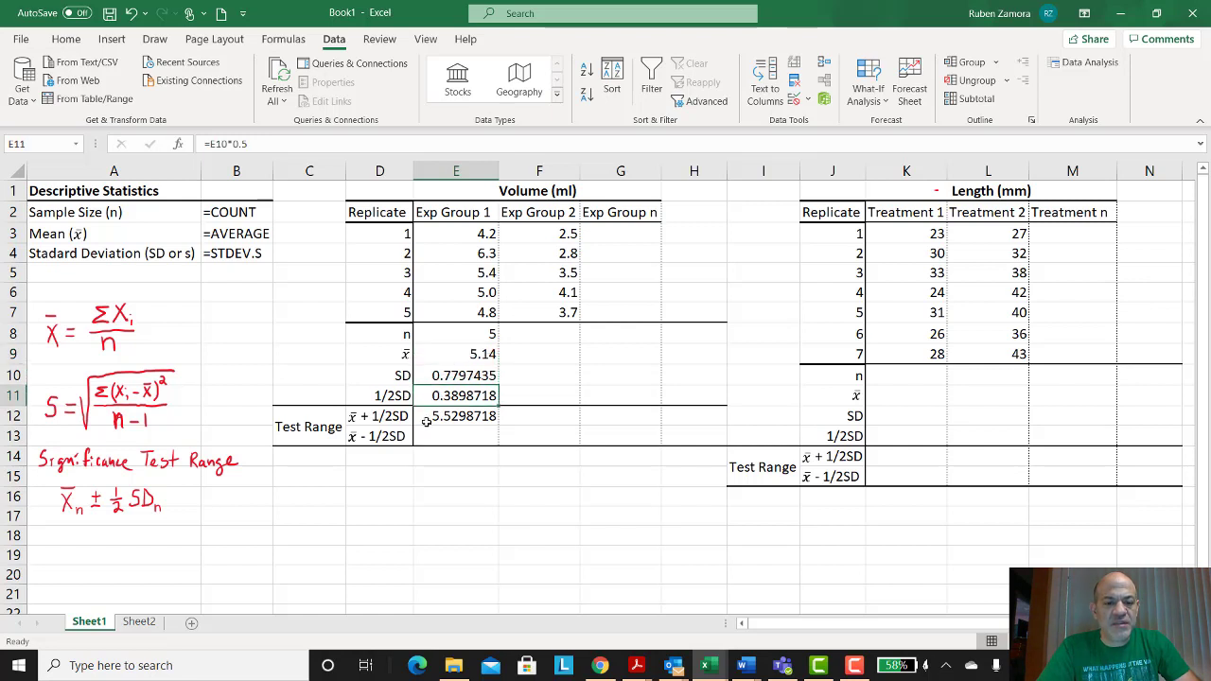
pyautogui.click(434, 419)
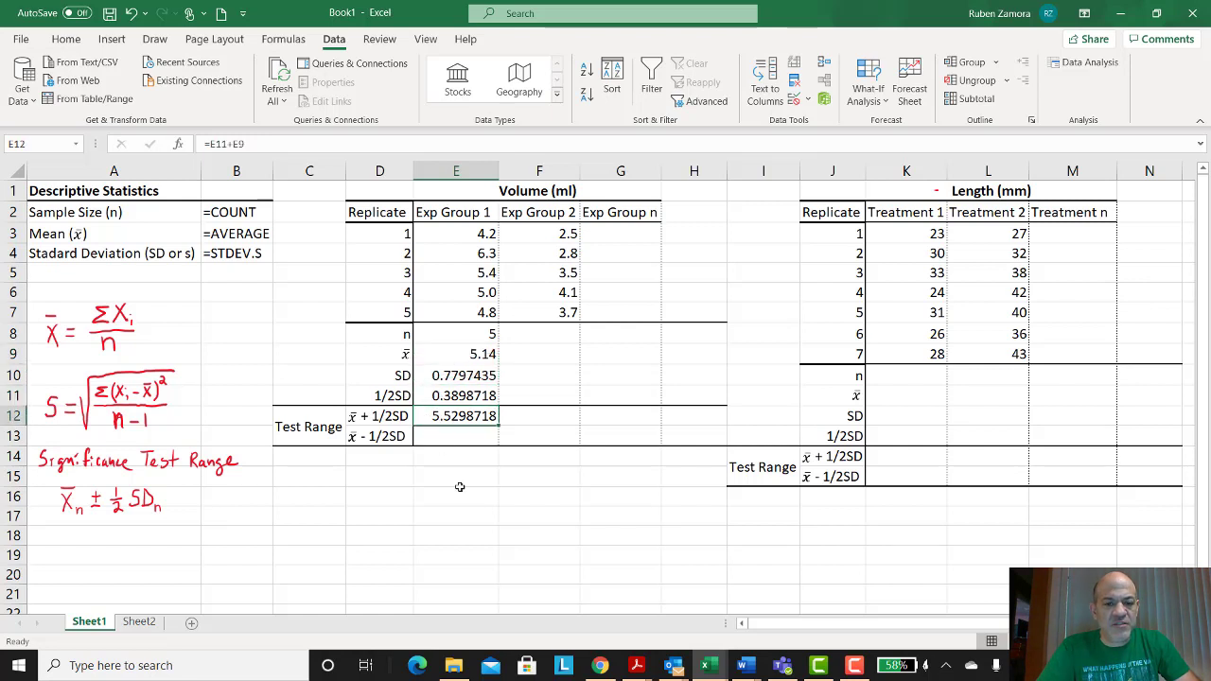
pyautogui.click(446, 433)
pyautogui.write('=')
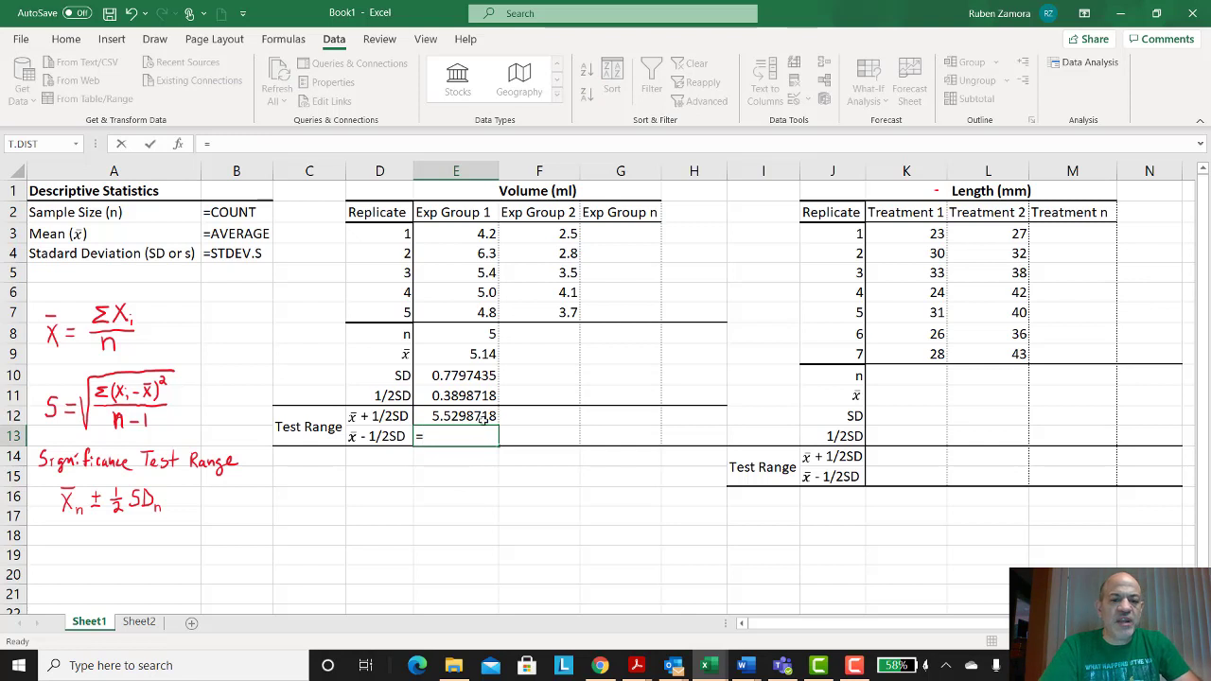
pyautogui.click(452, 362)
pyautogui.write('-')
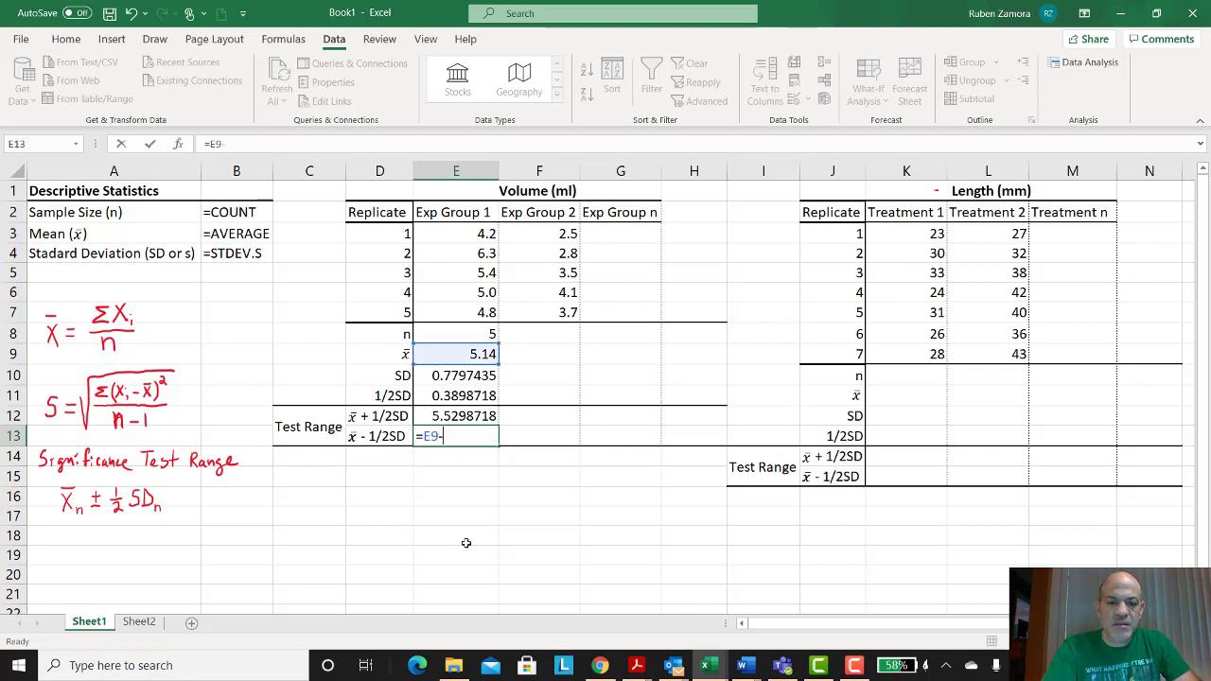
pyautogui.click(457, 396)
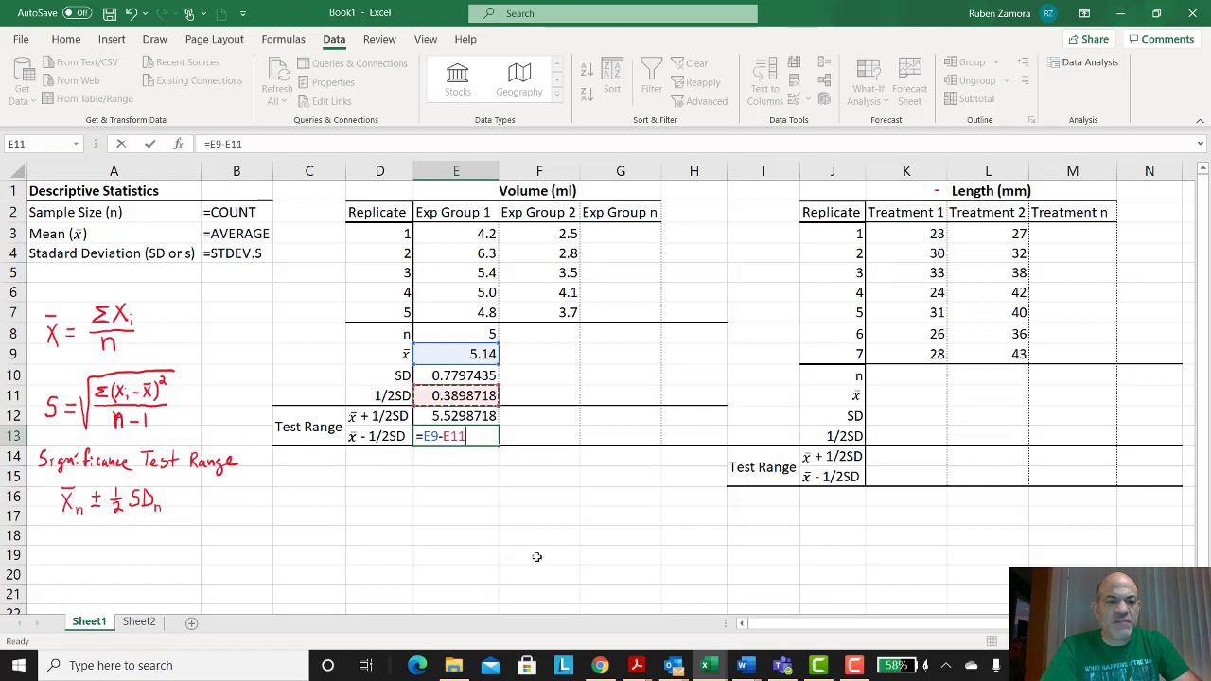
pyautogui.press('Return')
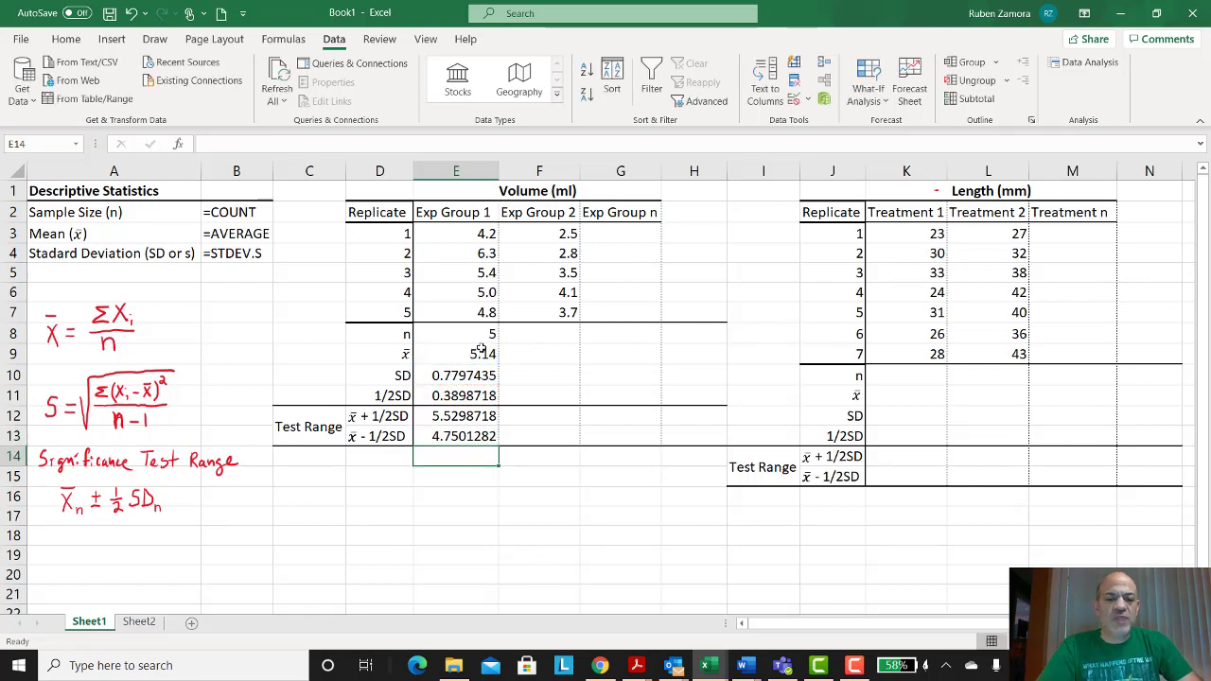
# Step: Format the Exp Group 1 mean through test range cells to show two decimal places
pyautogui.moveTo(460, 354); pyautogui.dragTo(456, 435)
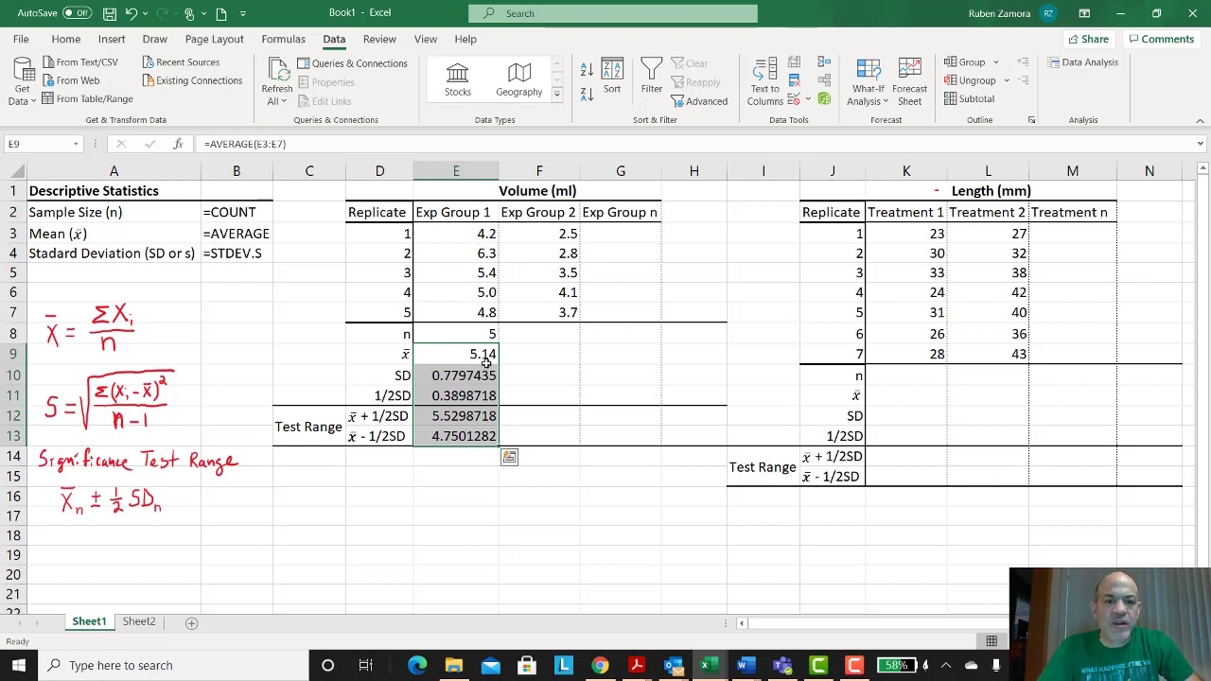
pyautogui.moveTo(465, 350); pyautogui.dragTo(461, 436)
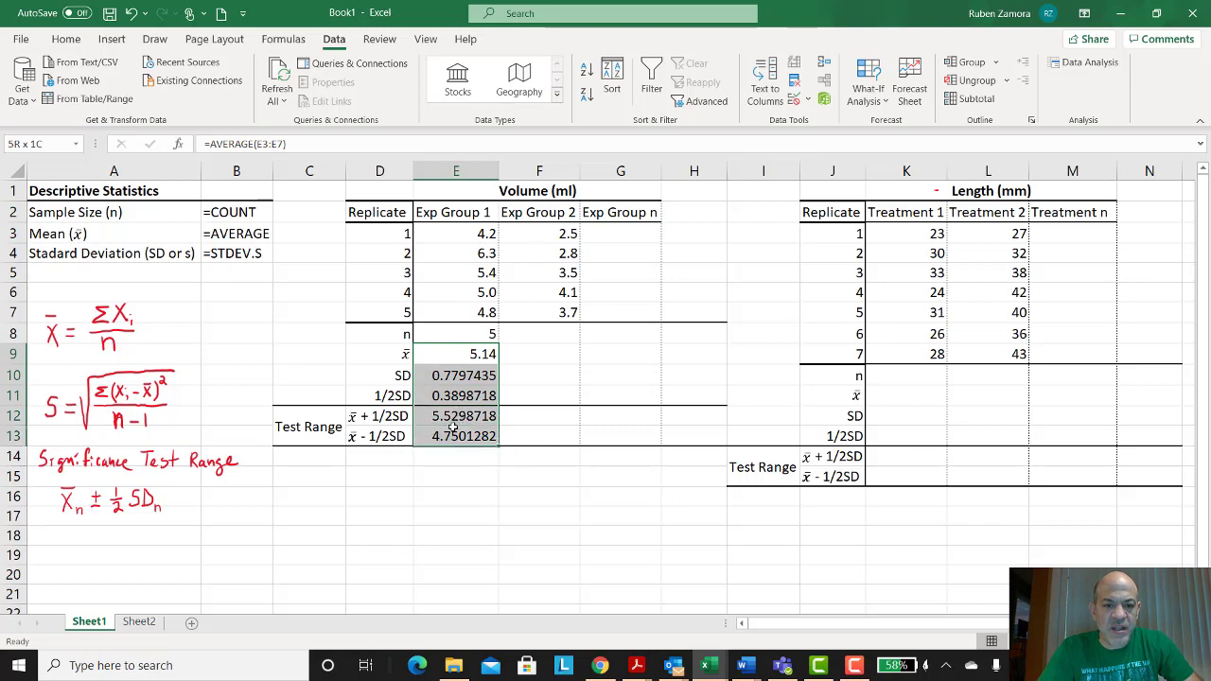
pyautogui.click(66, 39)
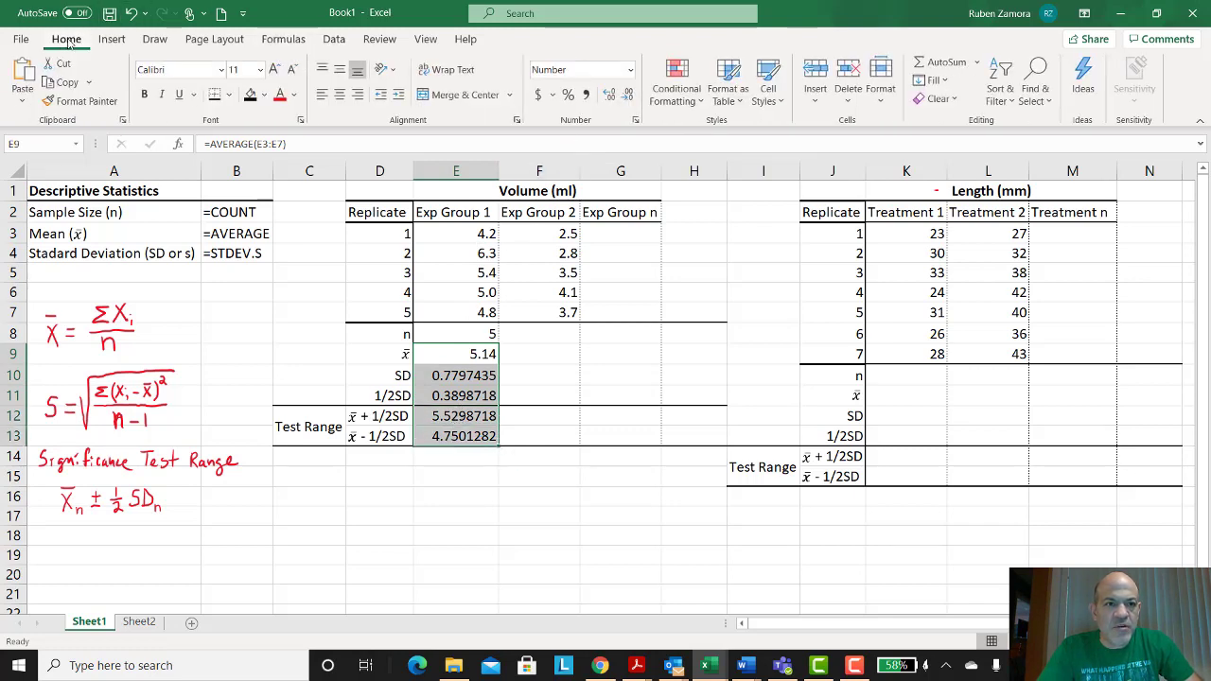
pyautogui.click(629, 100)
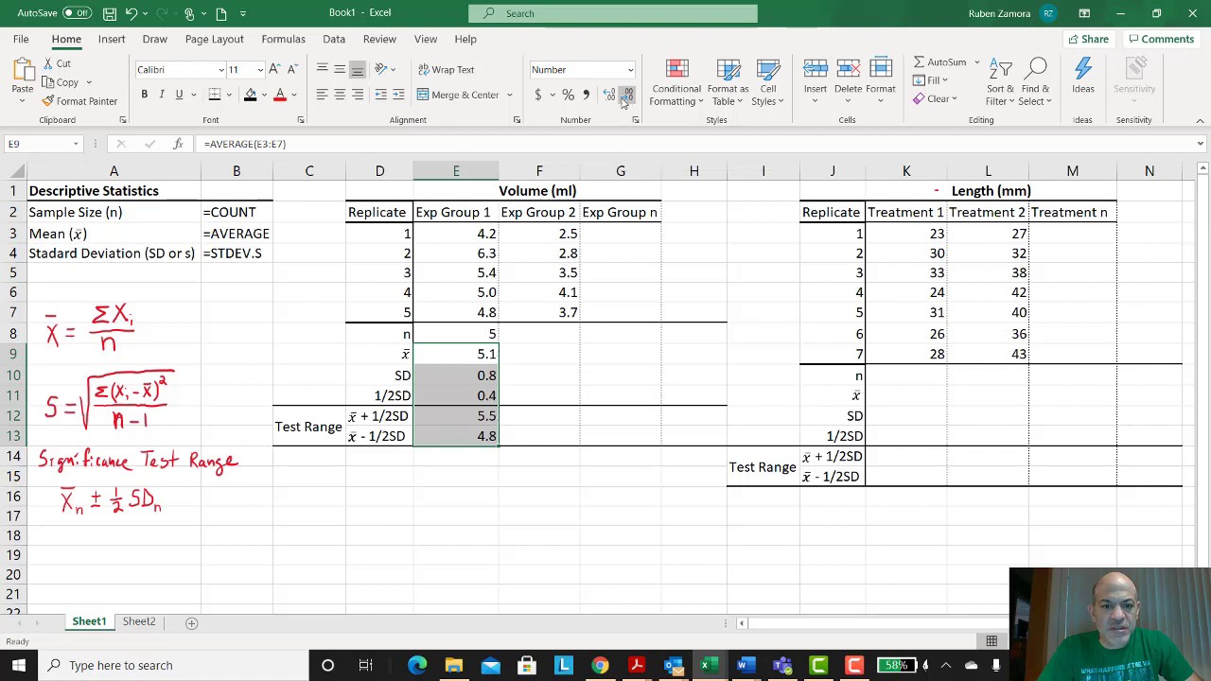
pyautogui.click(614, 100)
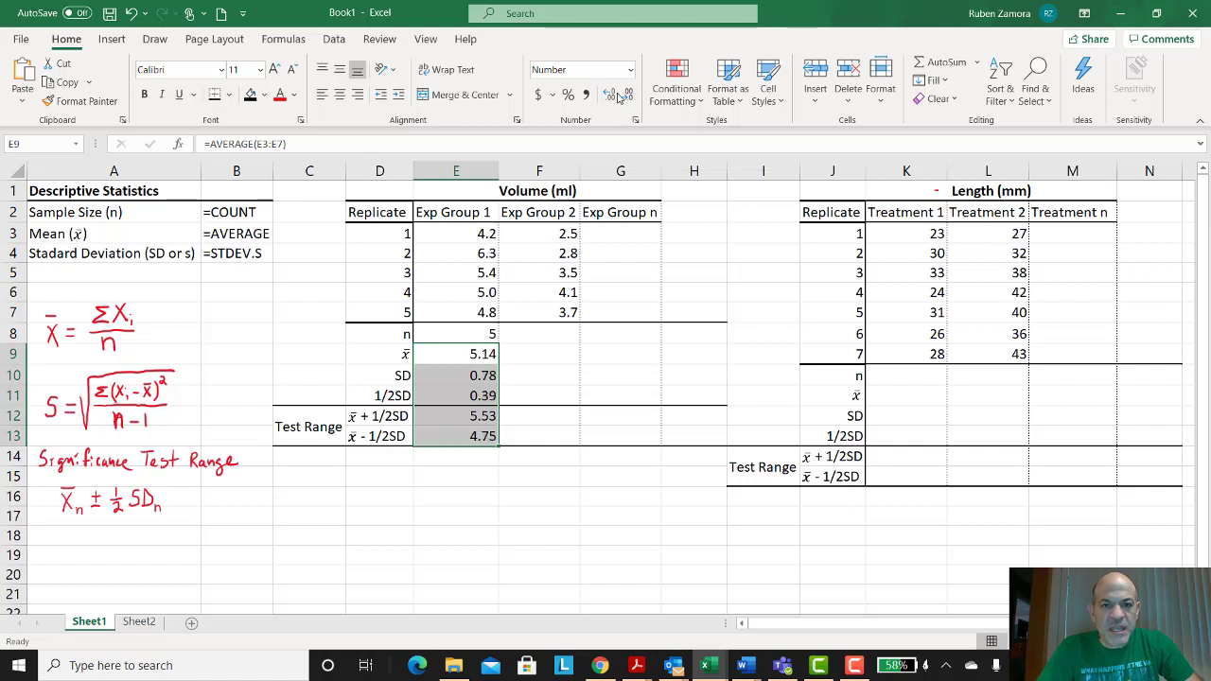
pyautogui.click(628, 96)
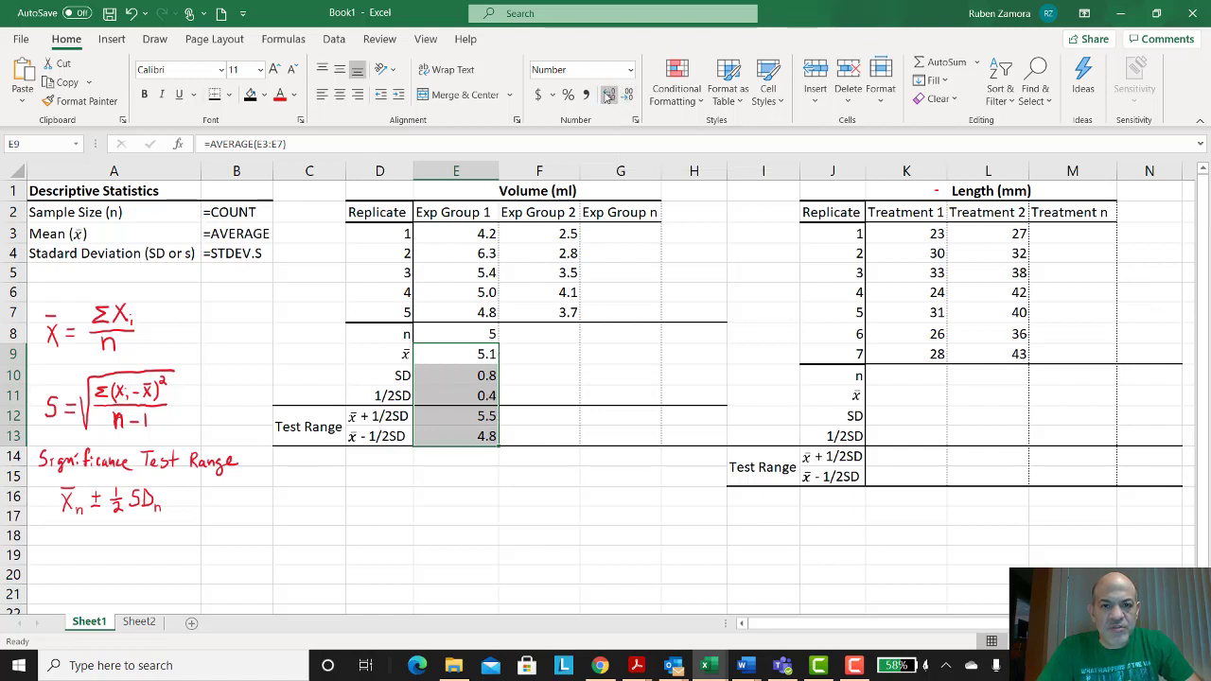
pyautogui.click(609, 96)
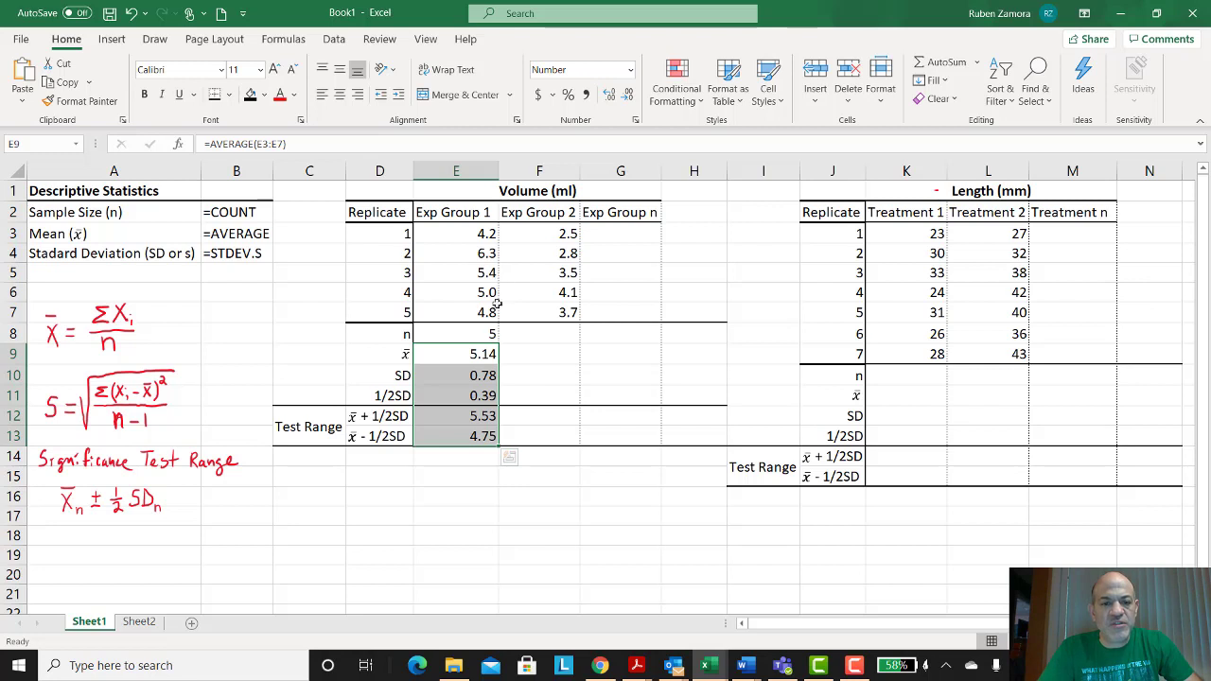
pyautogui.click(568, 494)
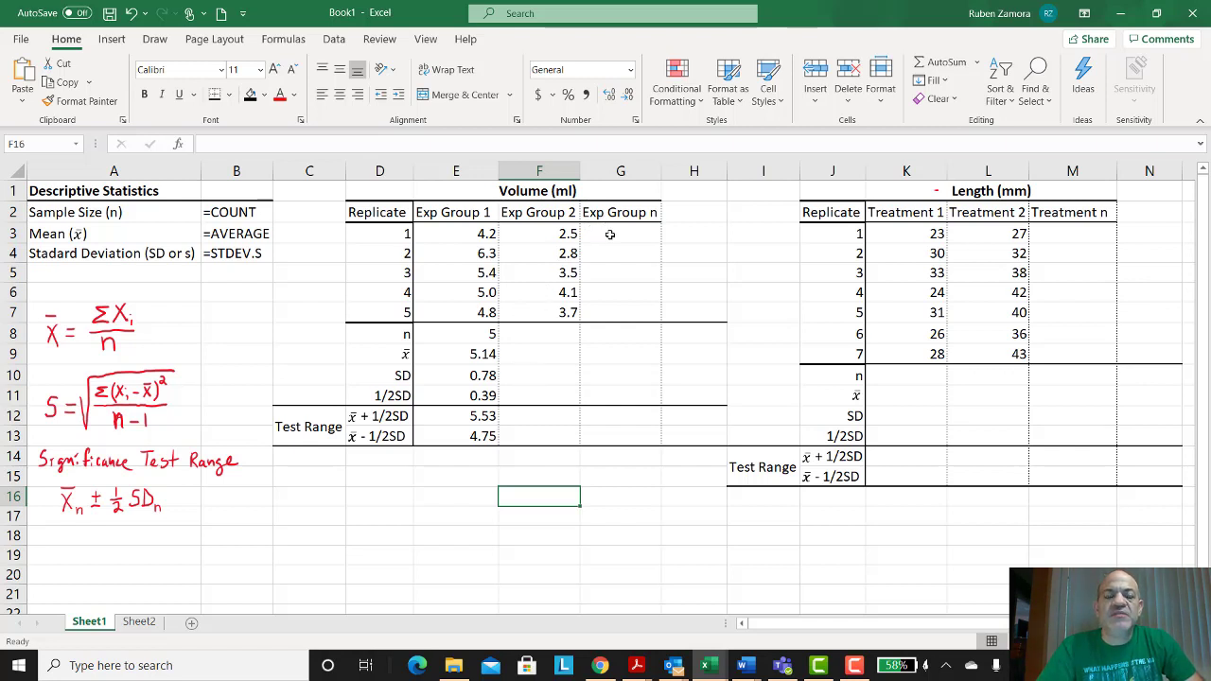
# Step: Copy the Exp Group 1 statistics formulas into the Exp Group 2 and Exp Group n columns
pyautogui.moveTo(539, 213); pyautogui.dragTo(536, 309)
pyautogui.moveTo(625, 211); pyautogui.dragTo(630, 312)
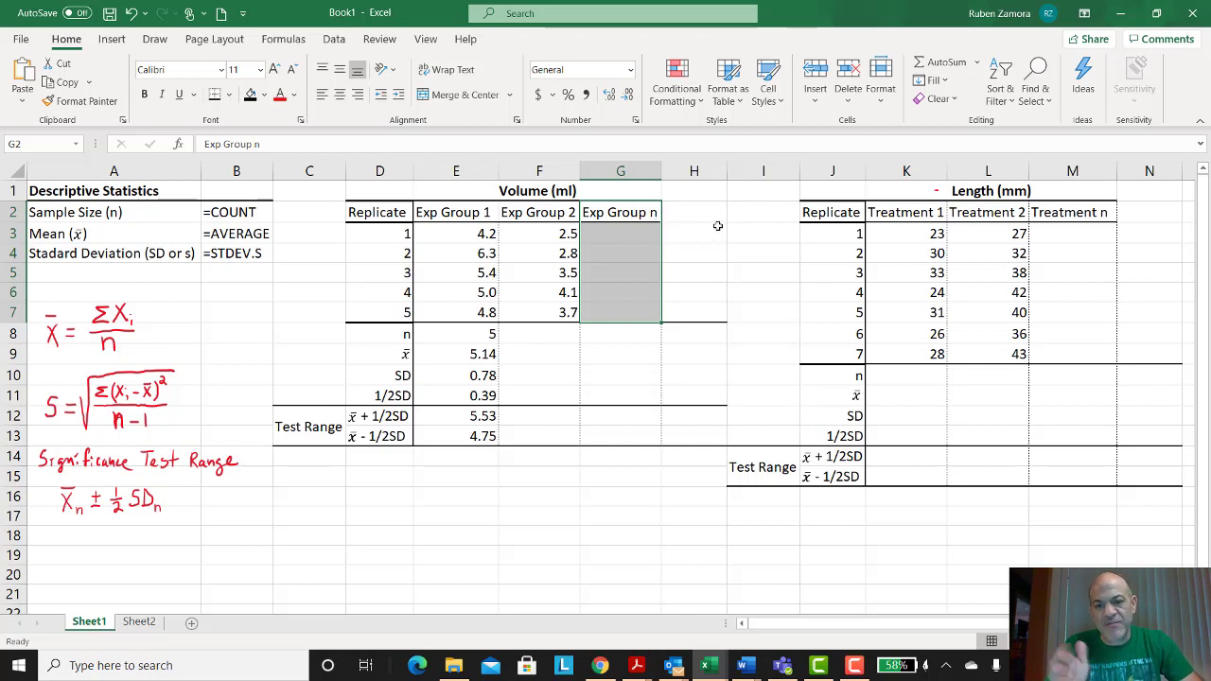
pyautogui.moveTo(484, 334); pyautogui.dragTo(479, 437)
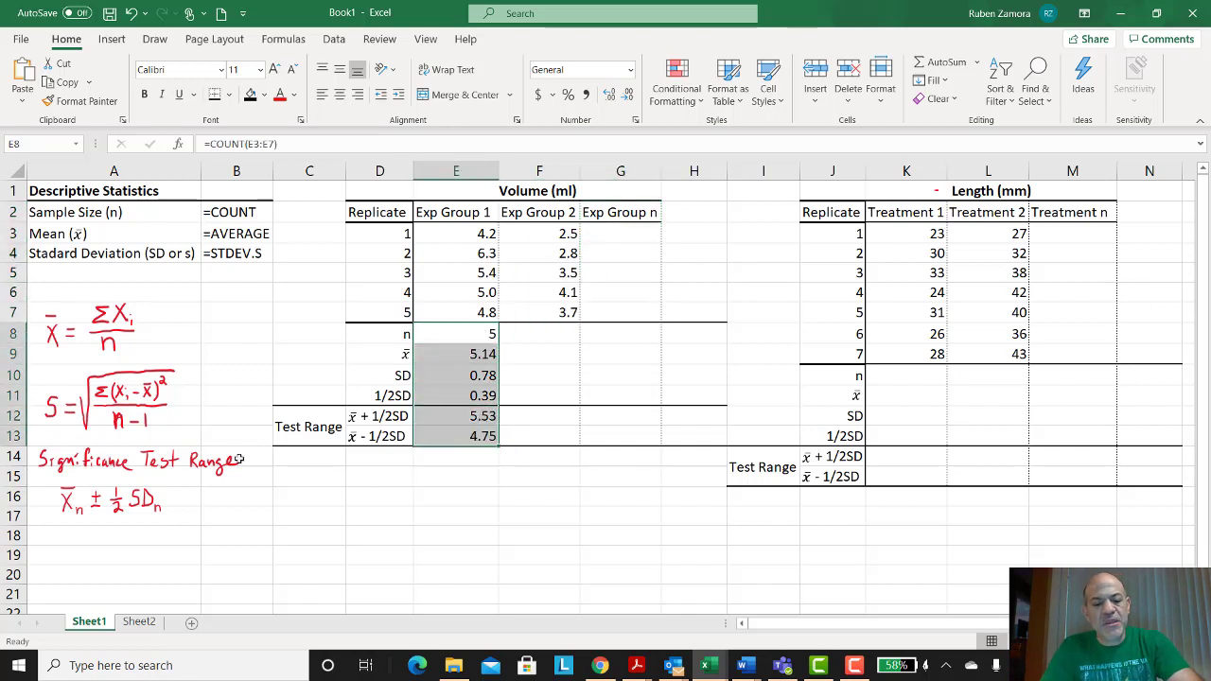
pyautogui.rightClick(464, 364)
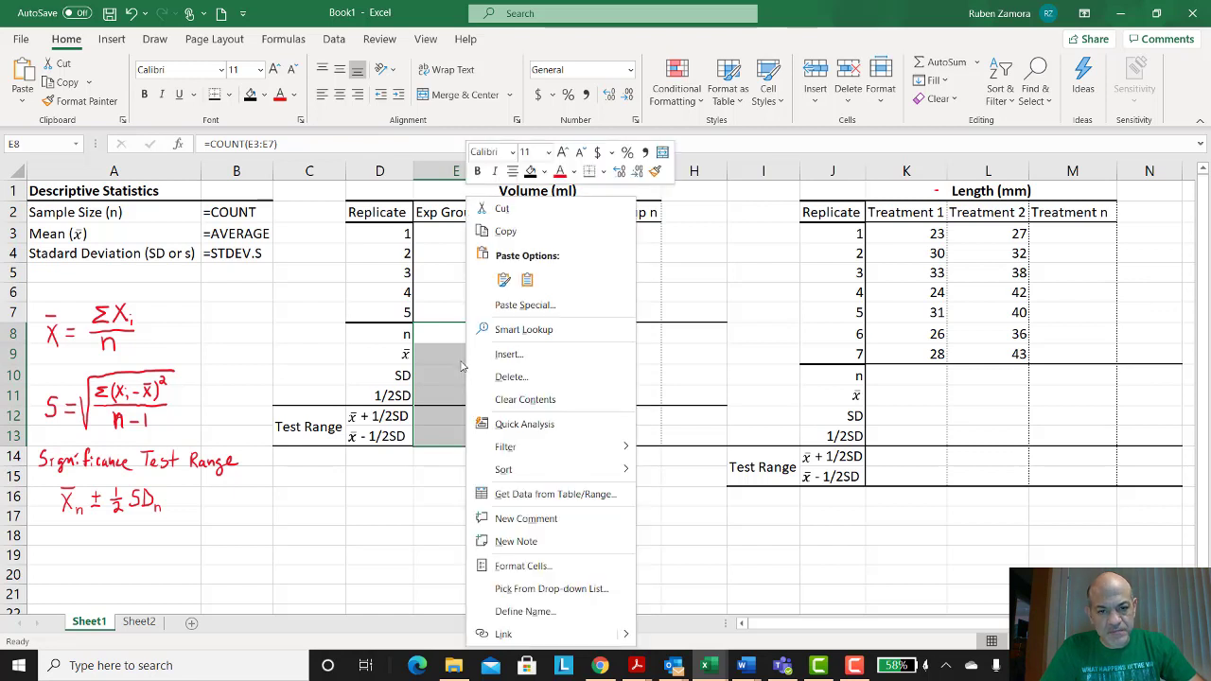
pyautogui.click(504, 233)
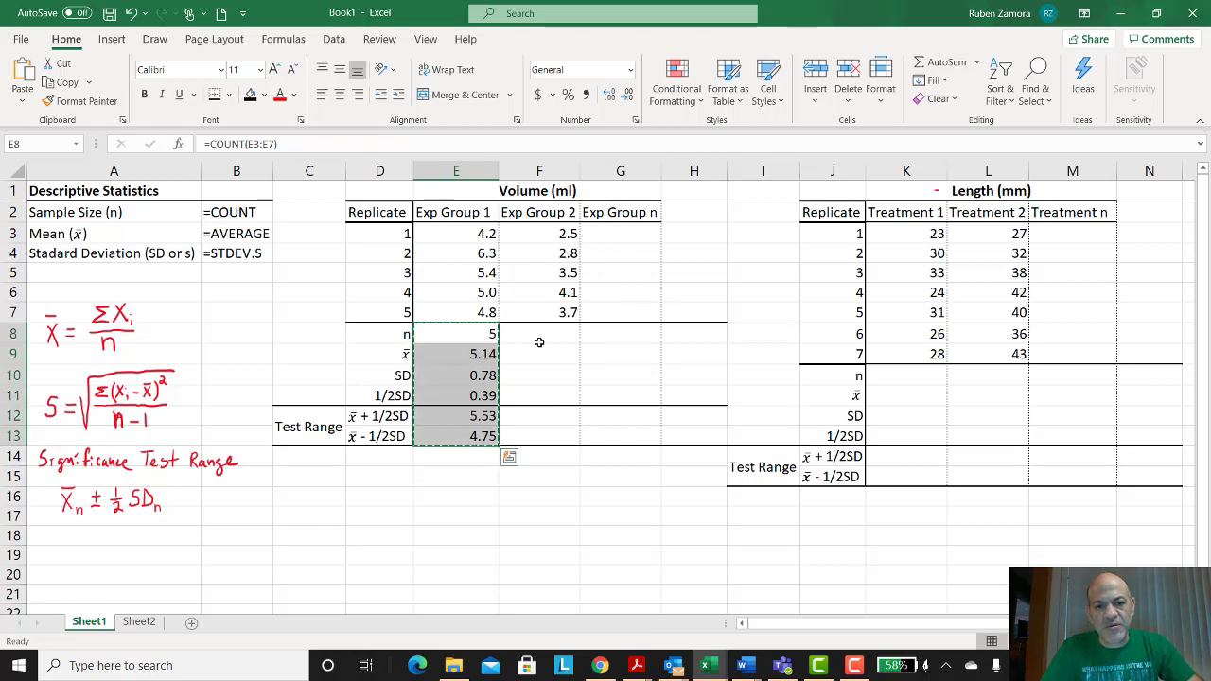
pyautogui.moveTo(539, 342); pyautogui.dragTo(607, 444)
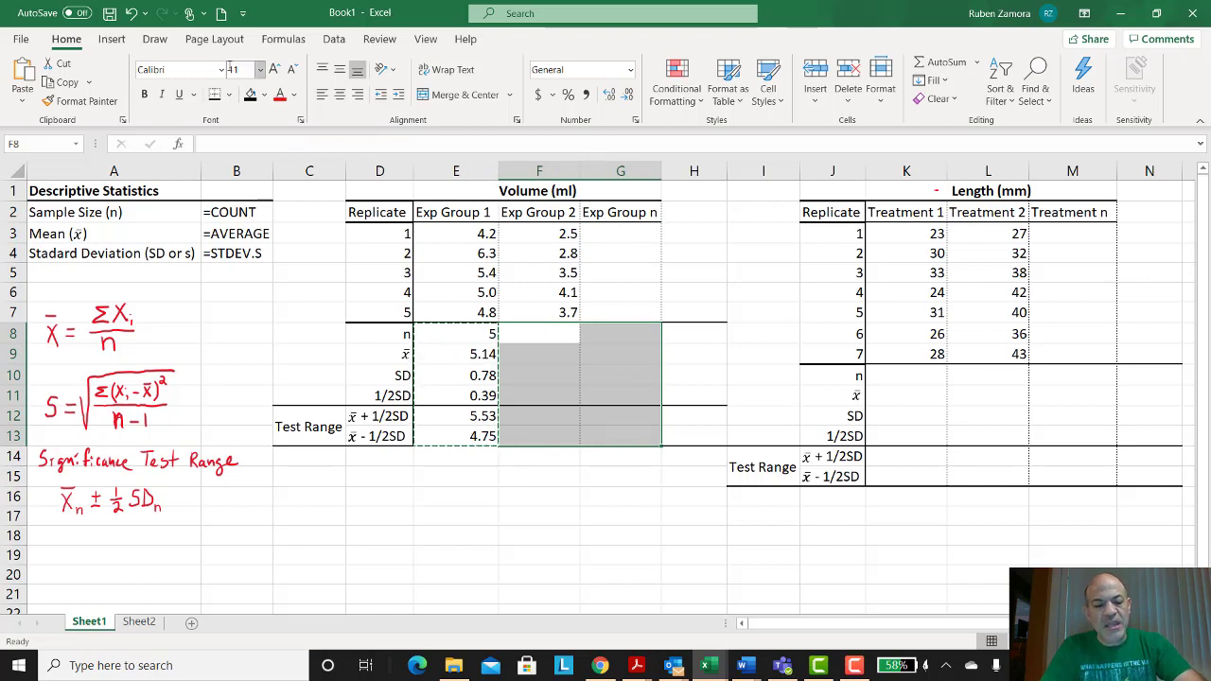
pyautogui.hotkey('ctrl', 'v')
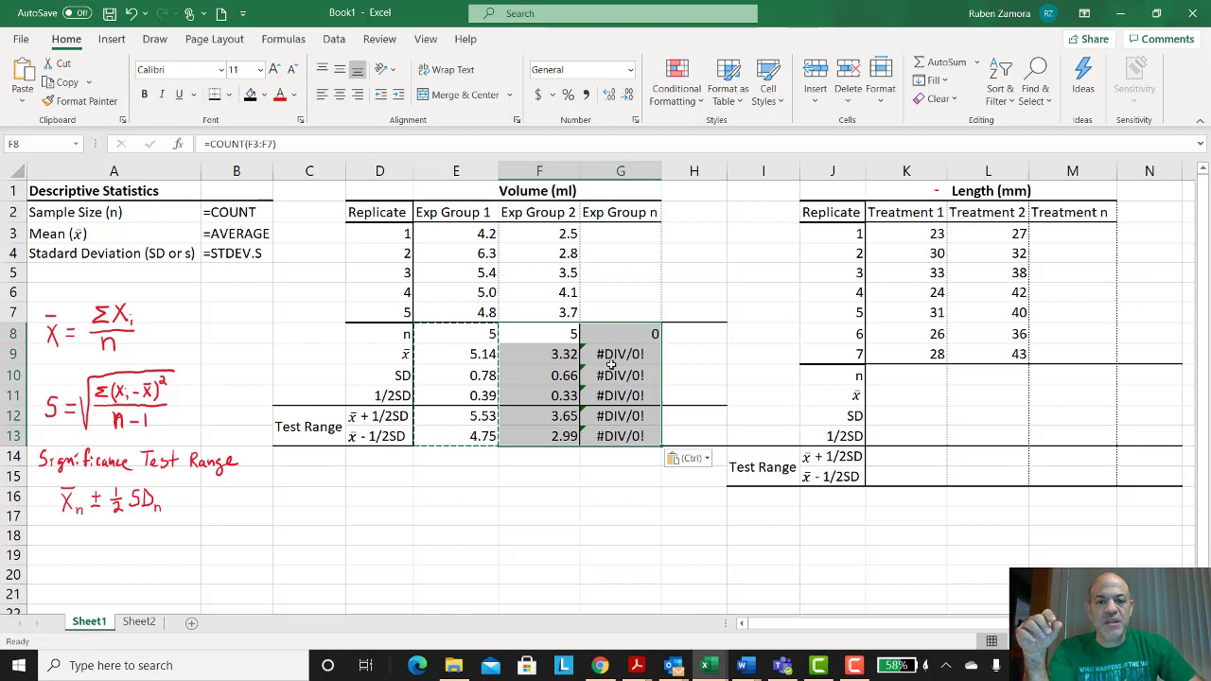
# Step: Inspect the copied formulas in the n and mean rows for each group
pyautogui.click(623, 336)
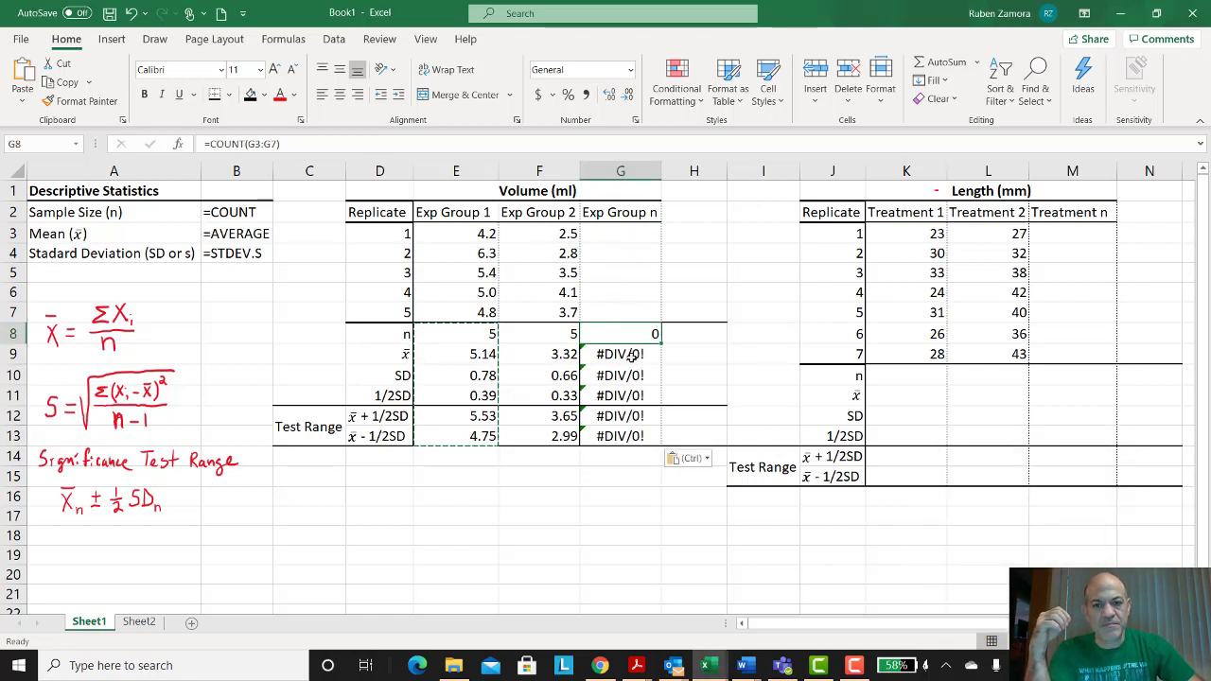
pyautogui.moveTo(628, 275); pyautogui.dragTo(630, 290)
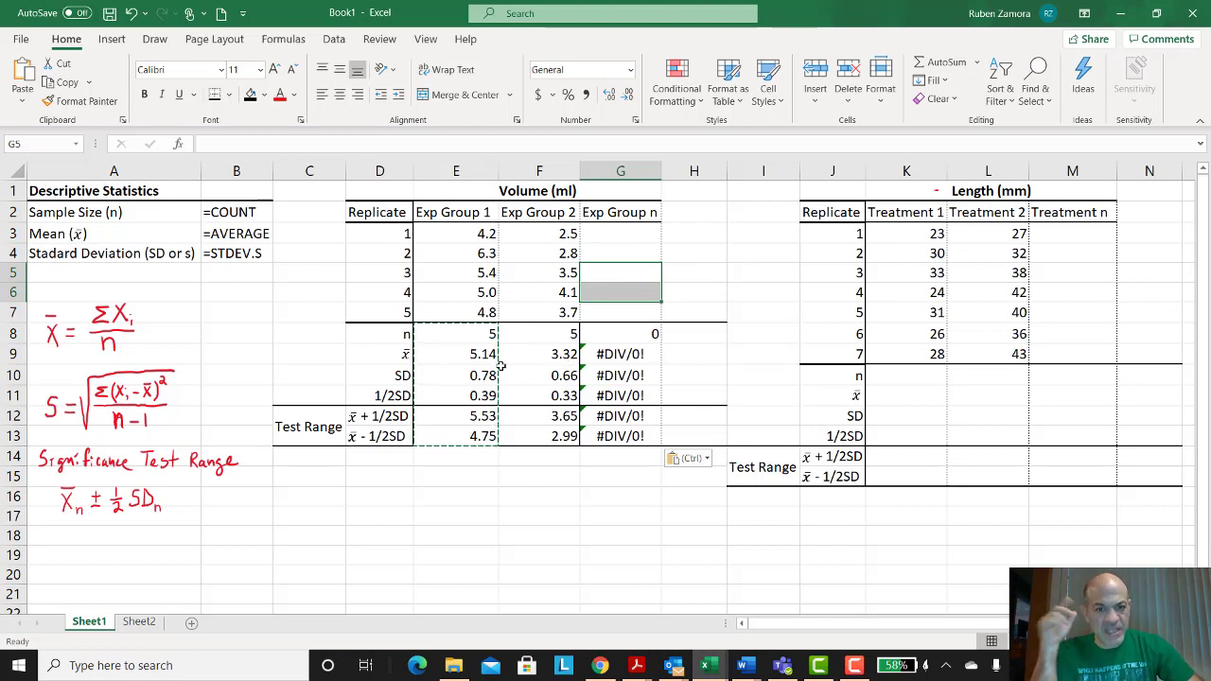
pyautogui.moveTo(478, 335); pyautogui.dragTo(548, 334)
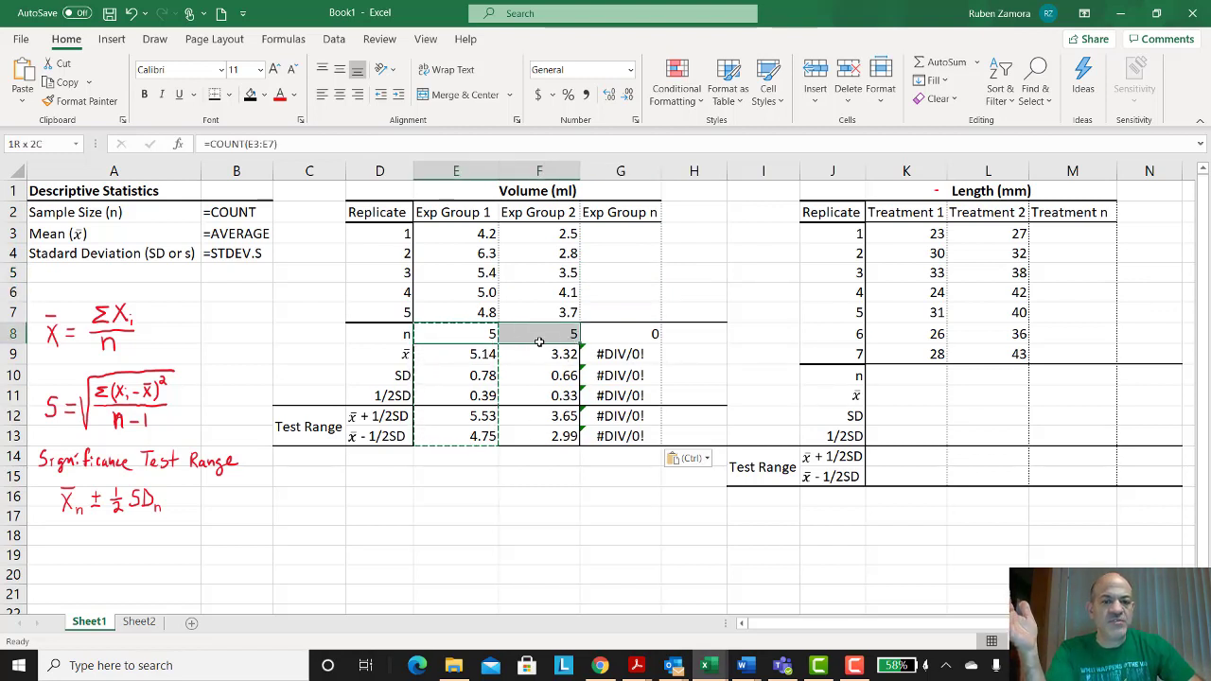
pyautogui.moveTo(473, 354); pyautogui.dragTo(553, 354)
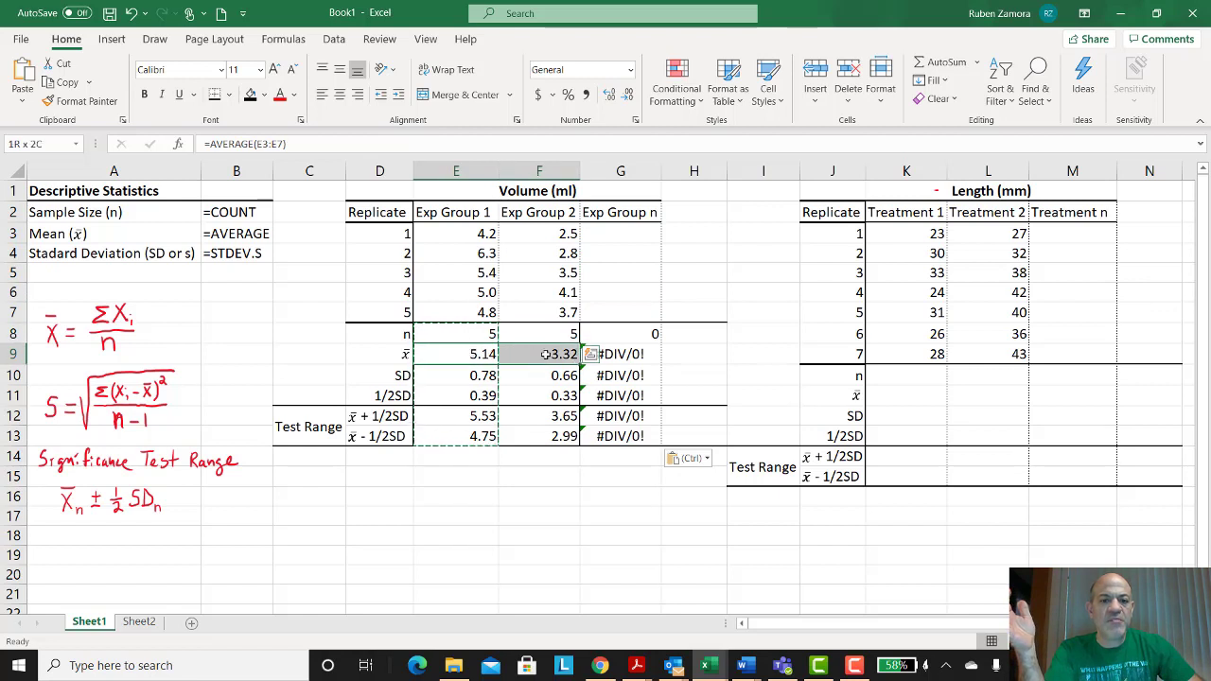
# Step: Inspect the copied formulas in the SD and test range rows of the experimental group columns
pyautogui.moveTo(450, 379); pyautogui.dragTo(551, 377)
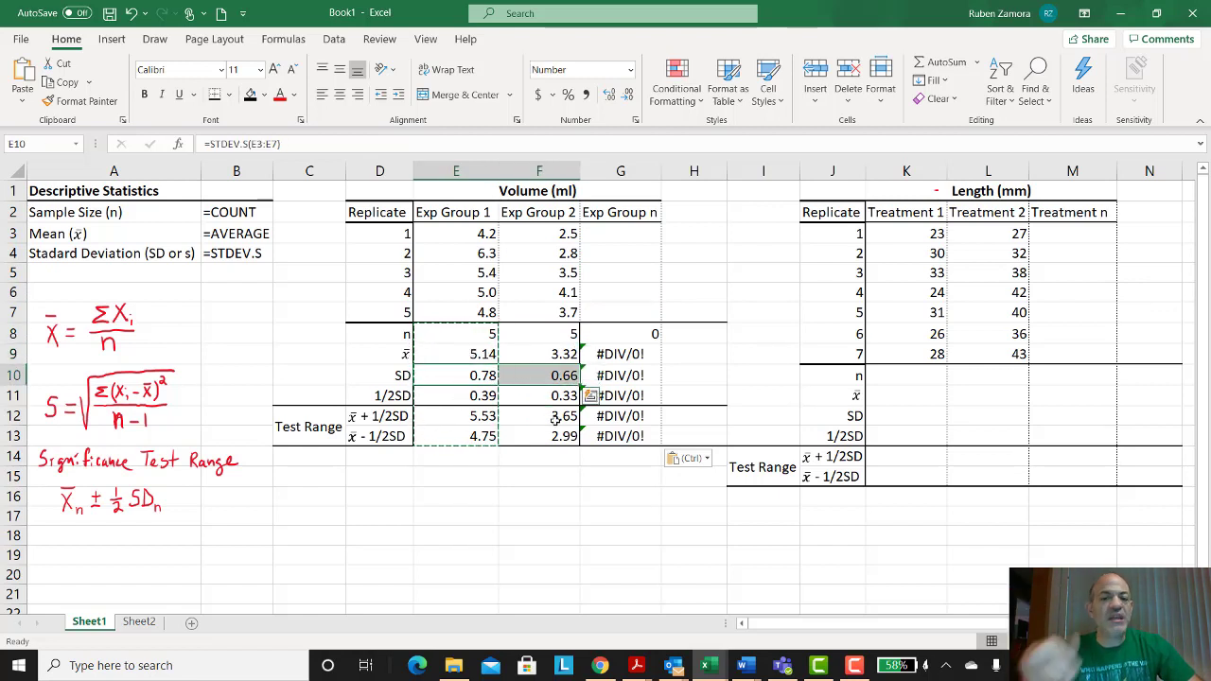
pyautogui.click(482, 436)
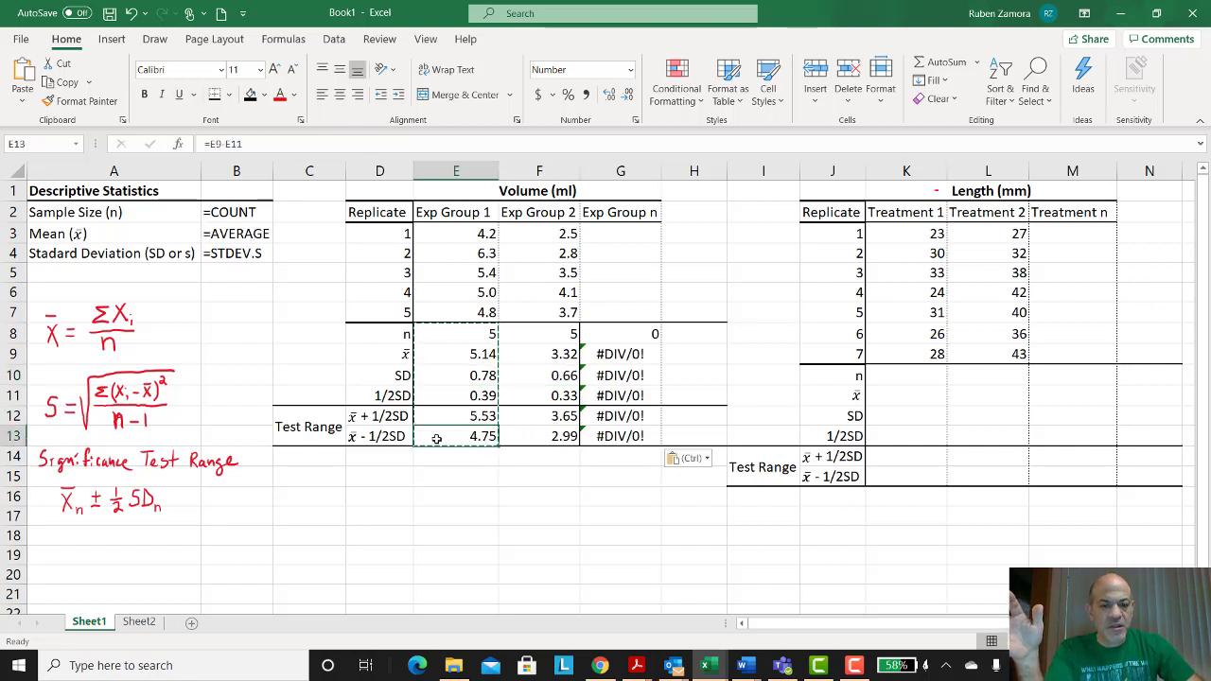
pyautogui.click(470, 354)
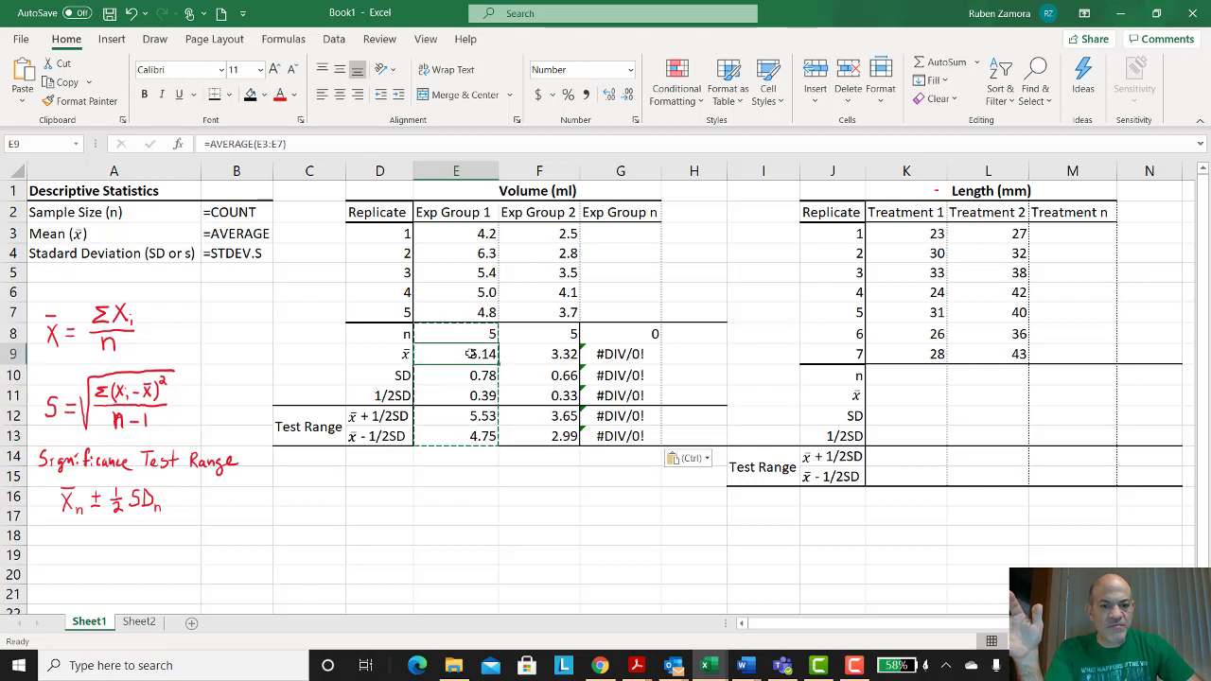
pyautogui.click(455, 435)
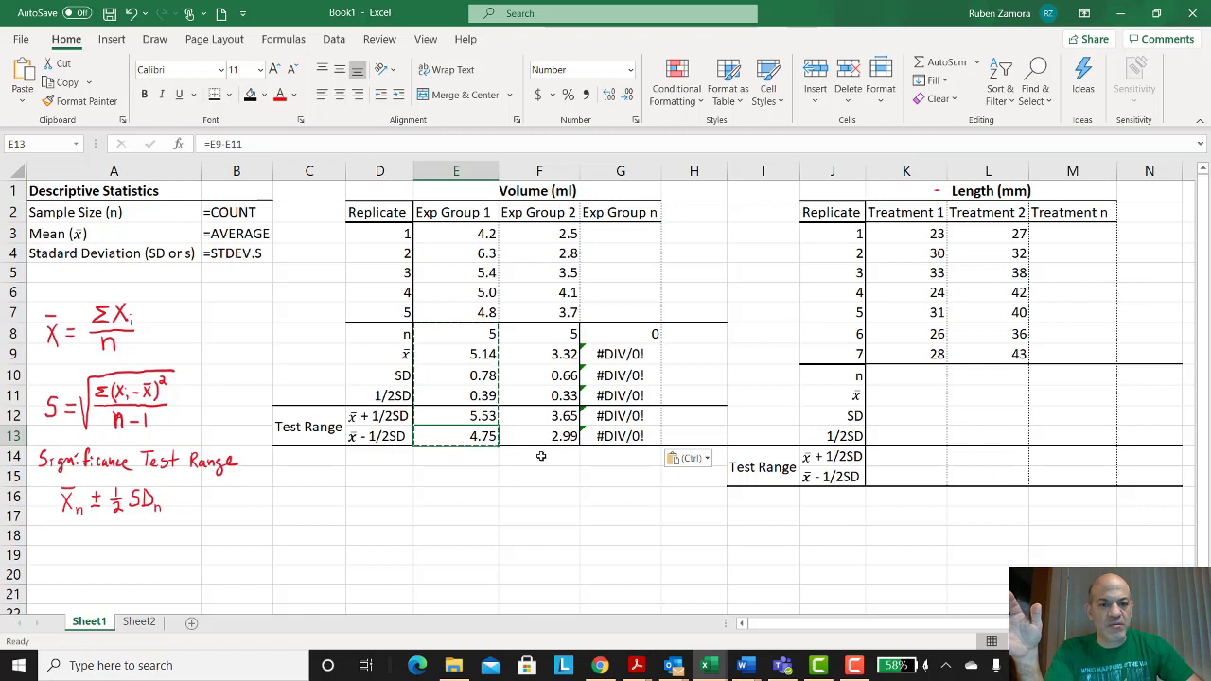
pyautogui.click(565, 415)
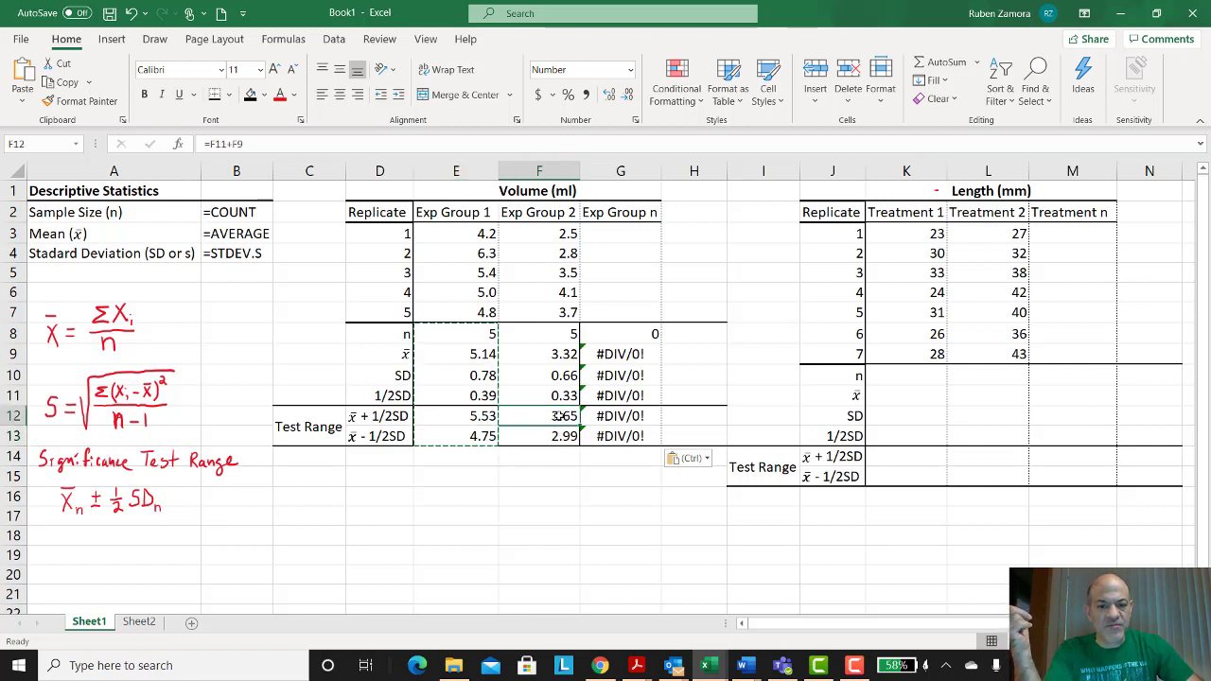
pyautogui.doubleClick(539, 423)
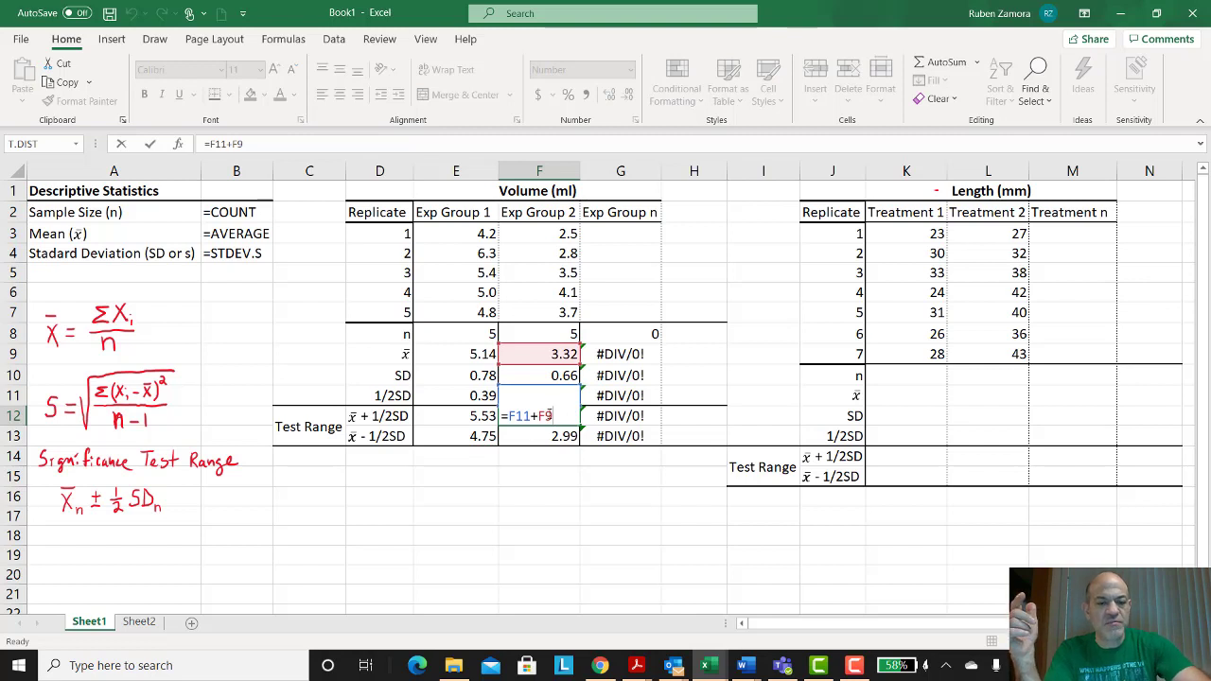
pyautogui.press('Escape')
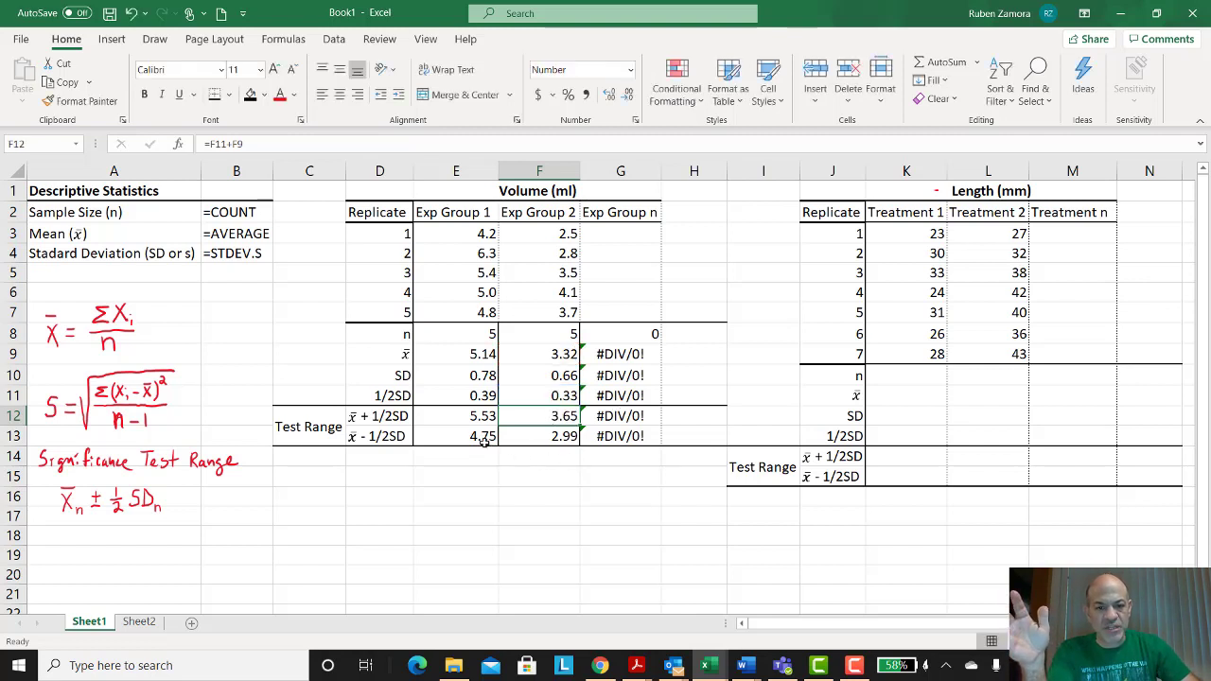
pyautogui.moveTo(483, 420); pyautogui.dragTo(483, 438)
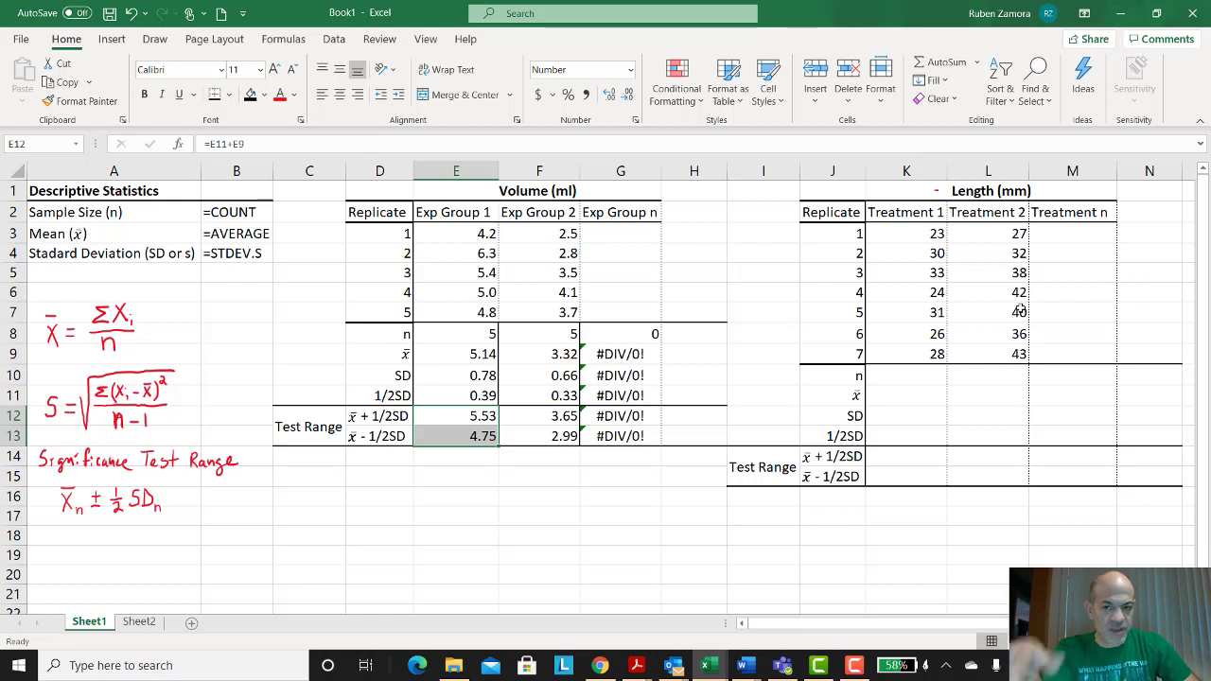
# Step: Enter =COUNT(K3:K9) in the n cell for Treatment 1
pyautogui.click(906, 369)
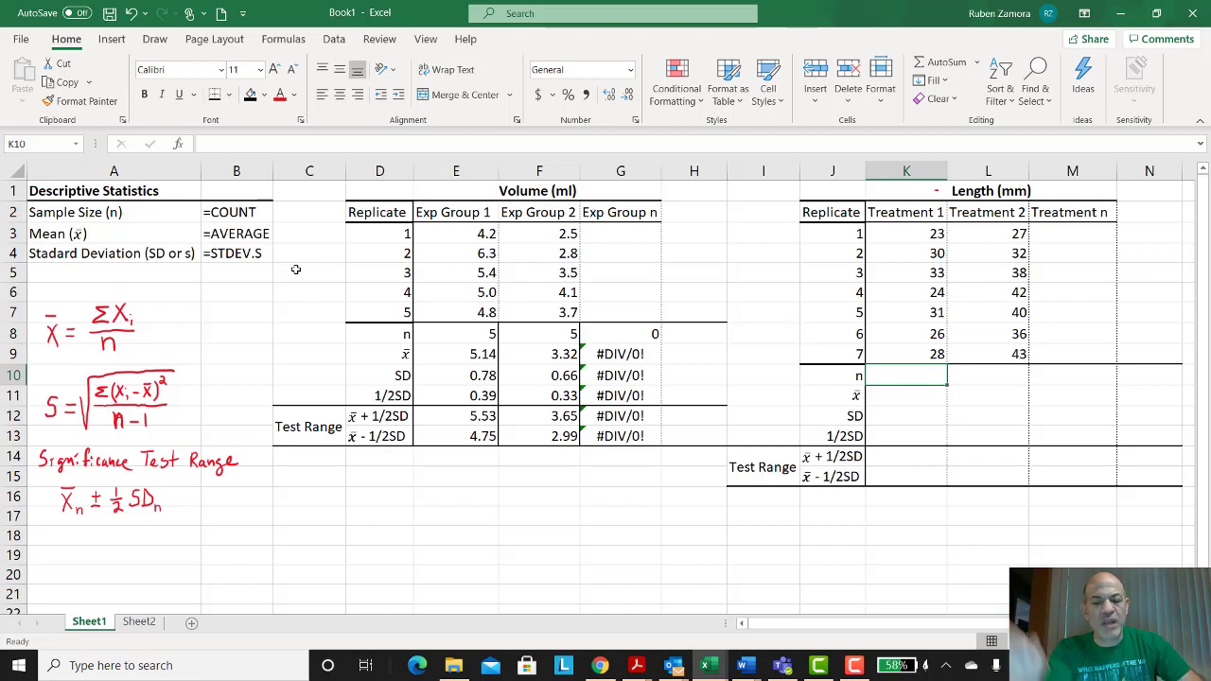
pyautogui.write('=')
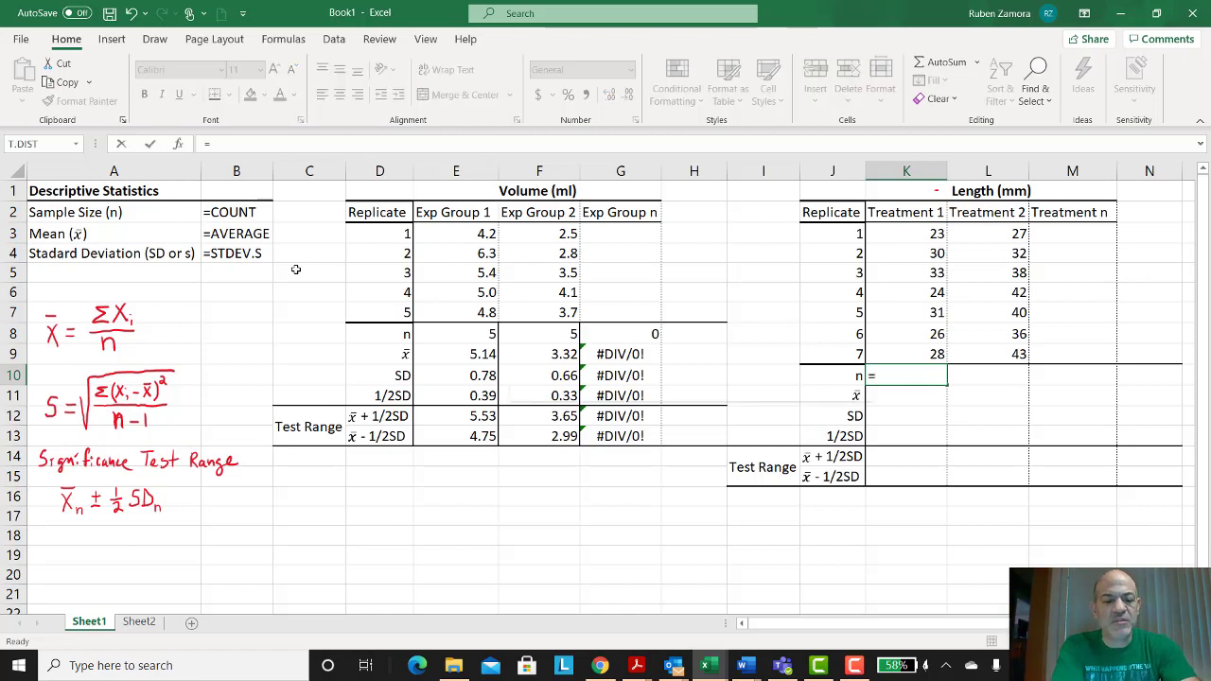
pyautogui.write('count(')
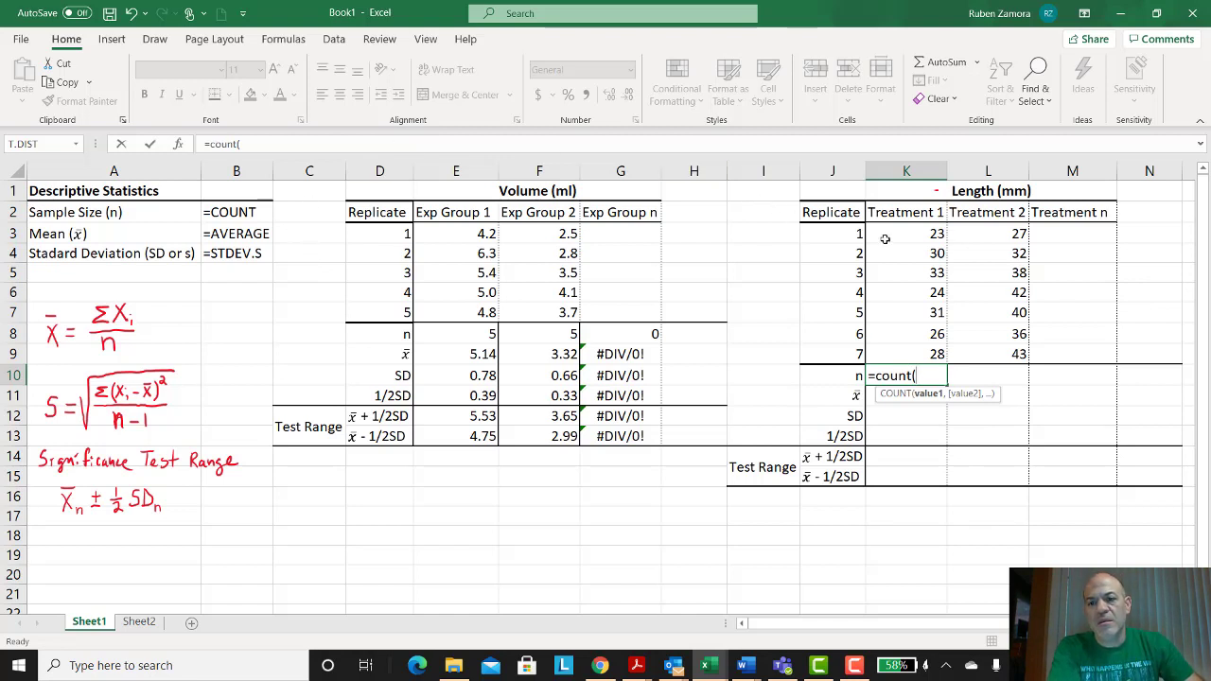
pyautogui.moveTo(884, 240); pyautogui.dragTo(901, 351)
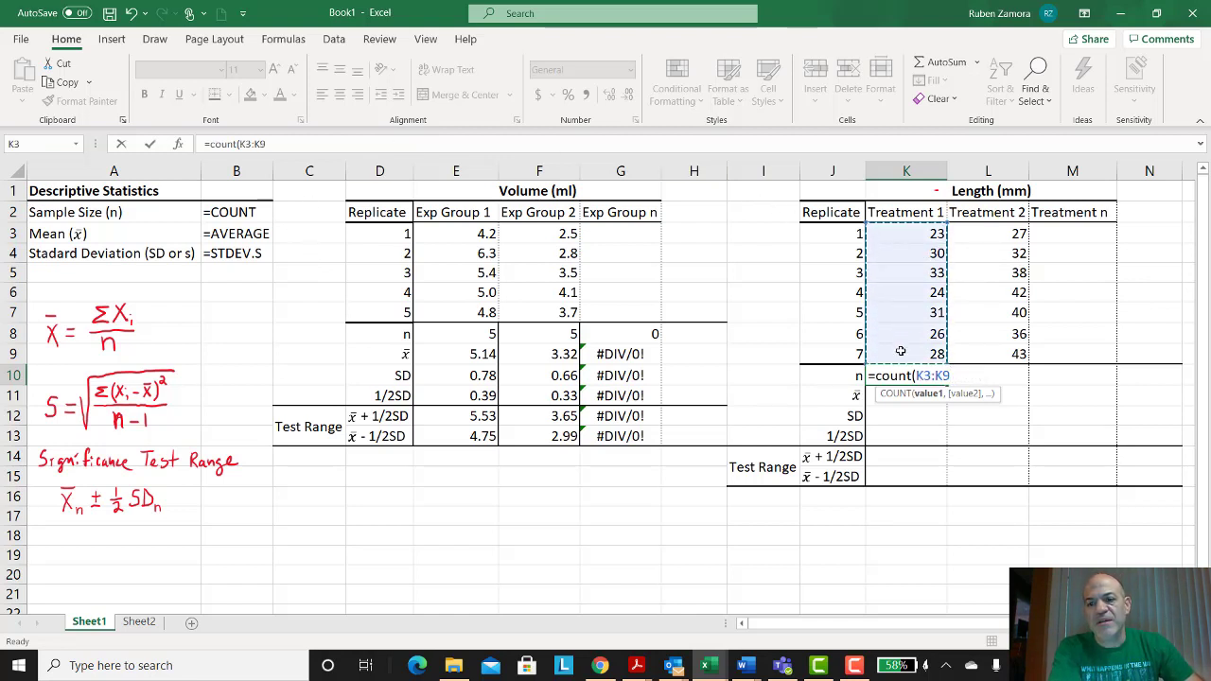
pyautogui.press('Return')
# Step: Enter =AVERAGE(K3:K9) in the mean cell for Treatment 1
pyautogui.write('=ave')
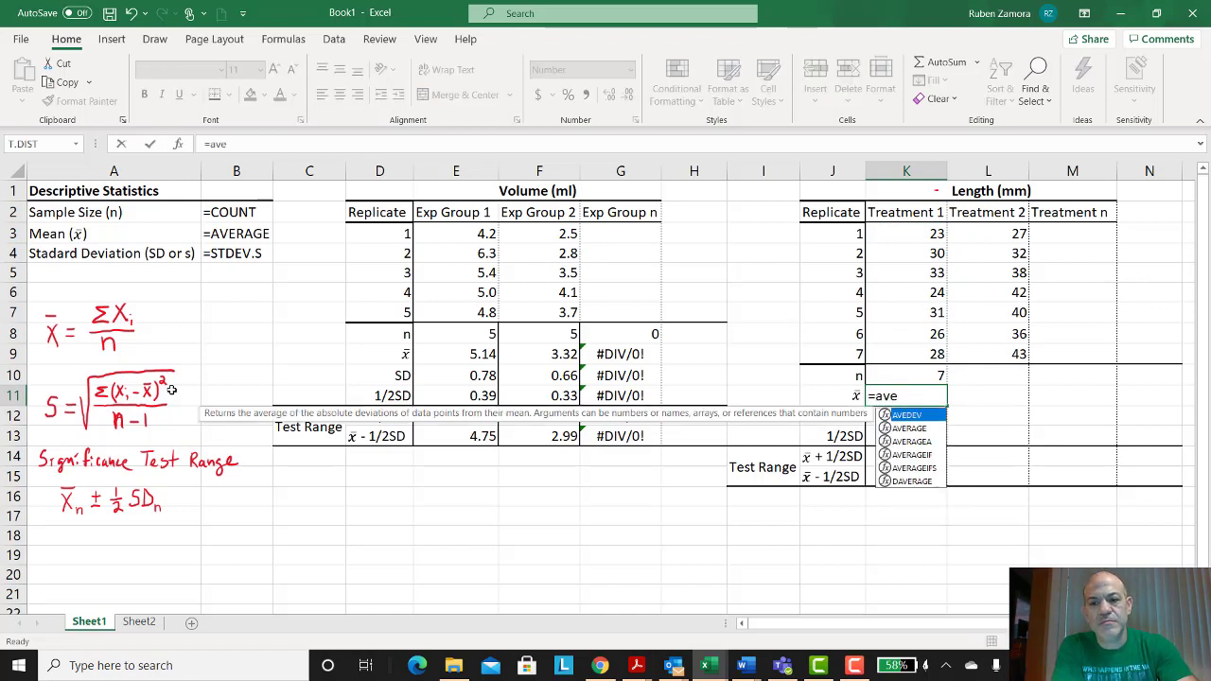
pyautogui.write('rage')
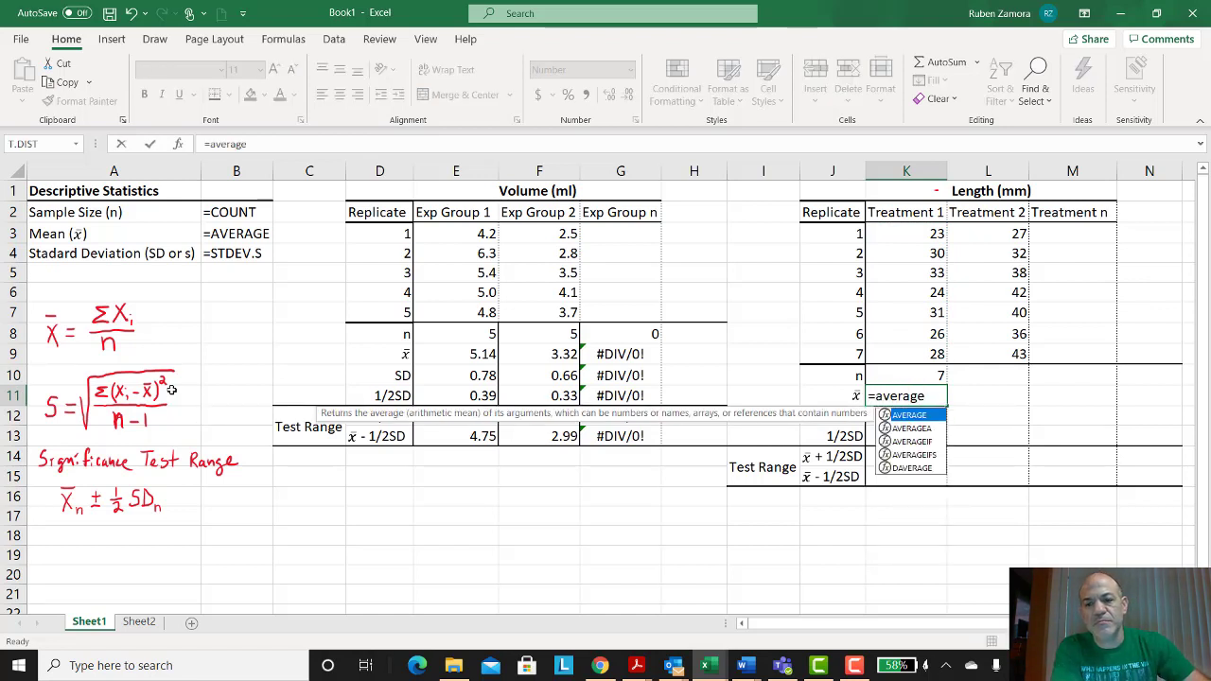
pyautogui.press('Tab')
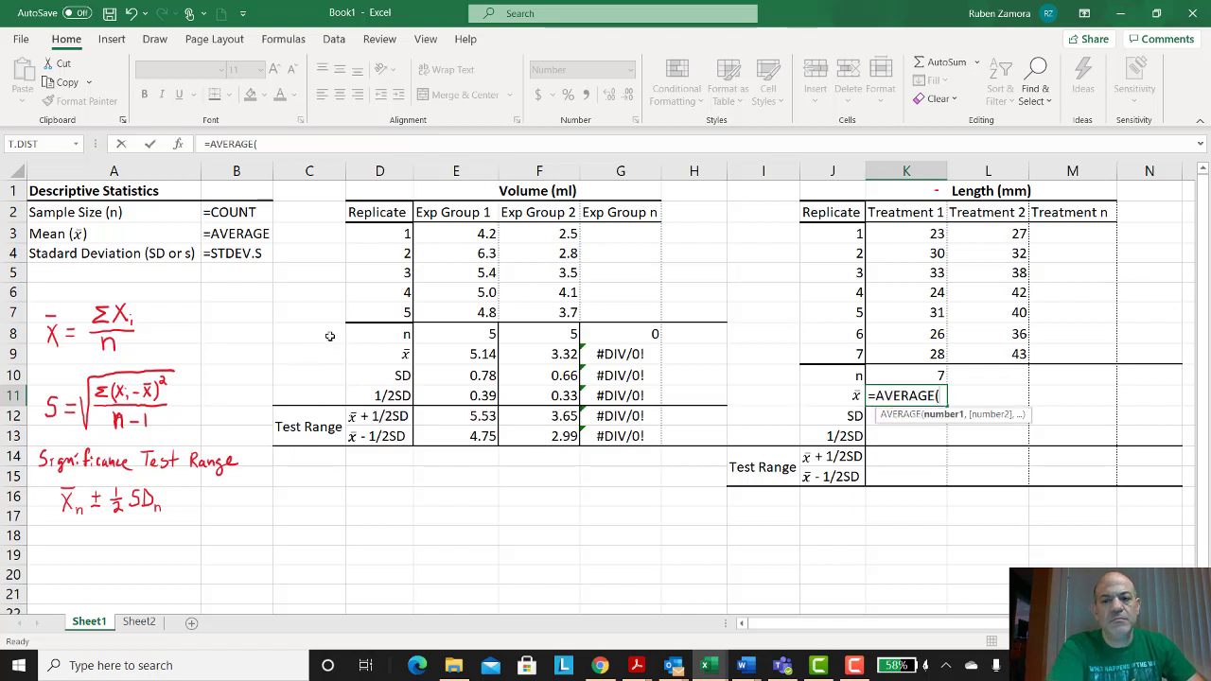
pyautogui.moveTo(901, 236); pyautogui.dragTo(886, 358)
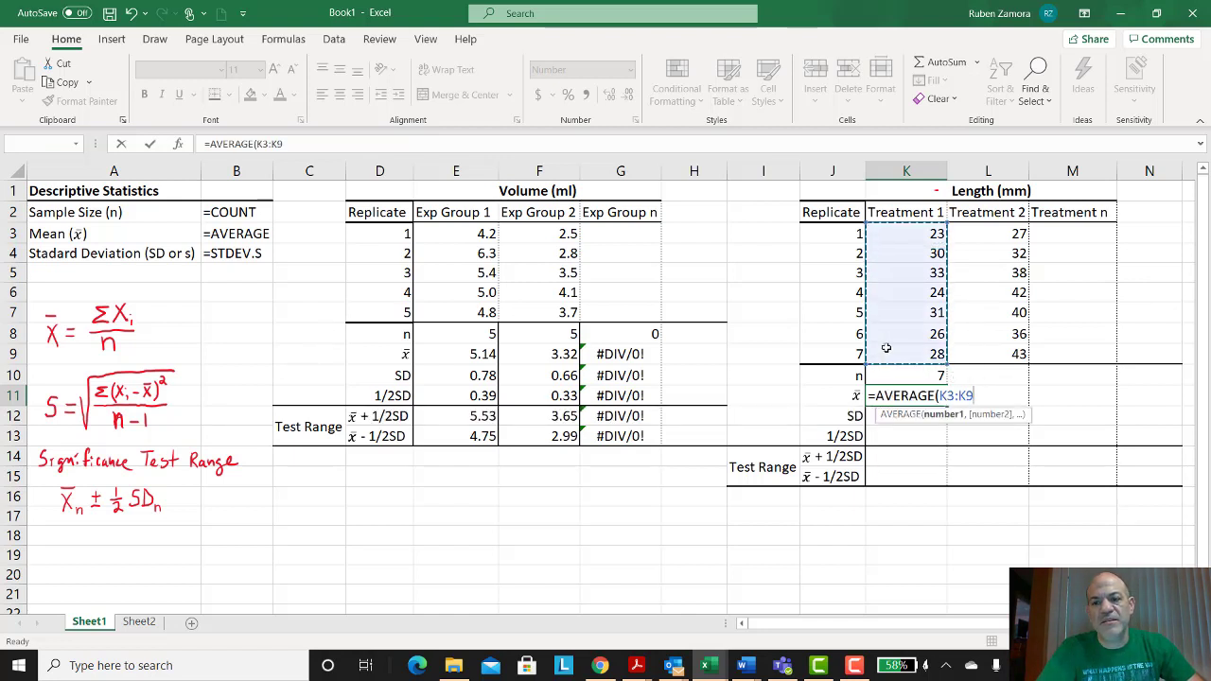
pyautogui.press('Return')
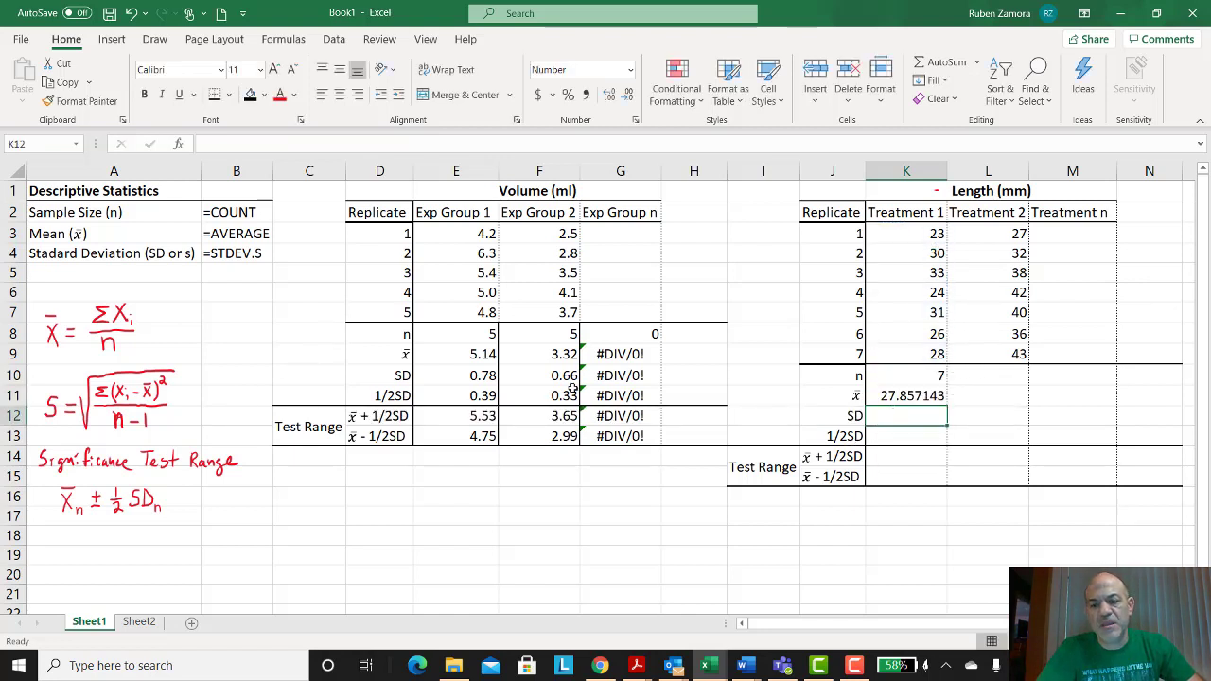
# Step: Enter =STDEV.S(K3:K9) in the SD cell for Treatment 1
pyautogui.write('=s')
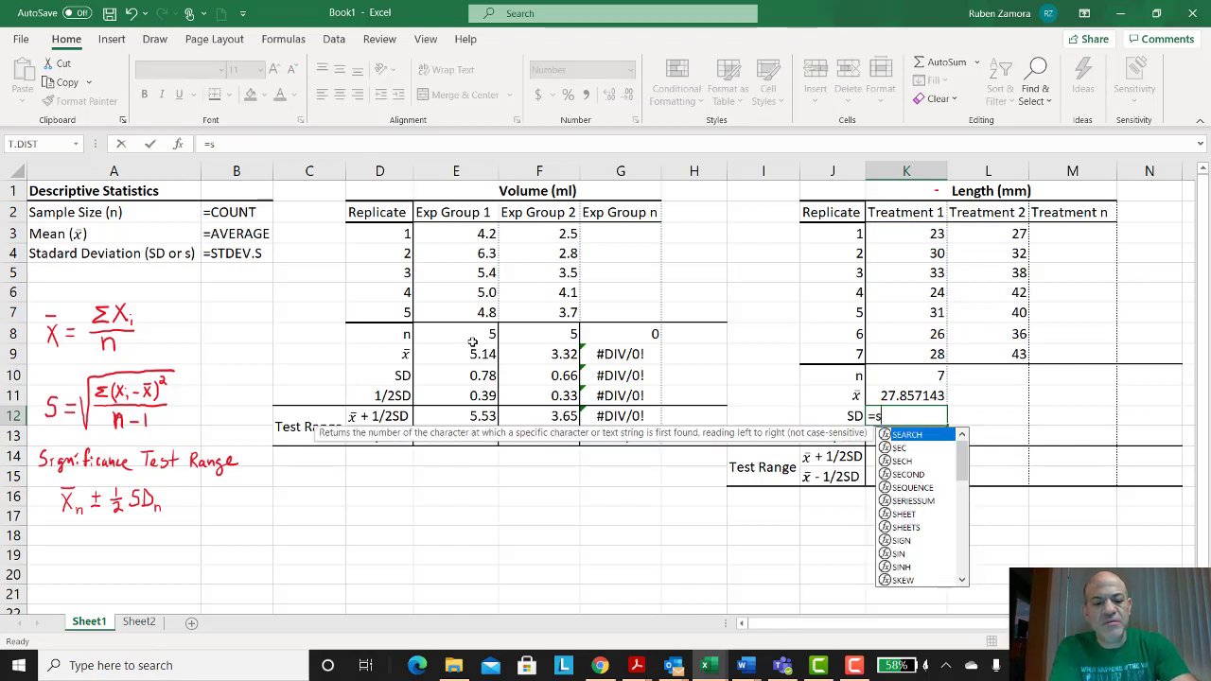
pyautogui.write('td')
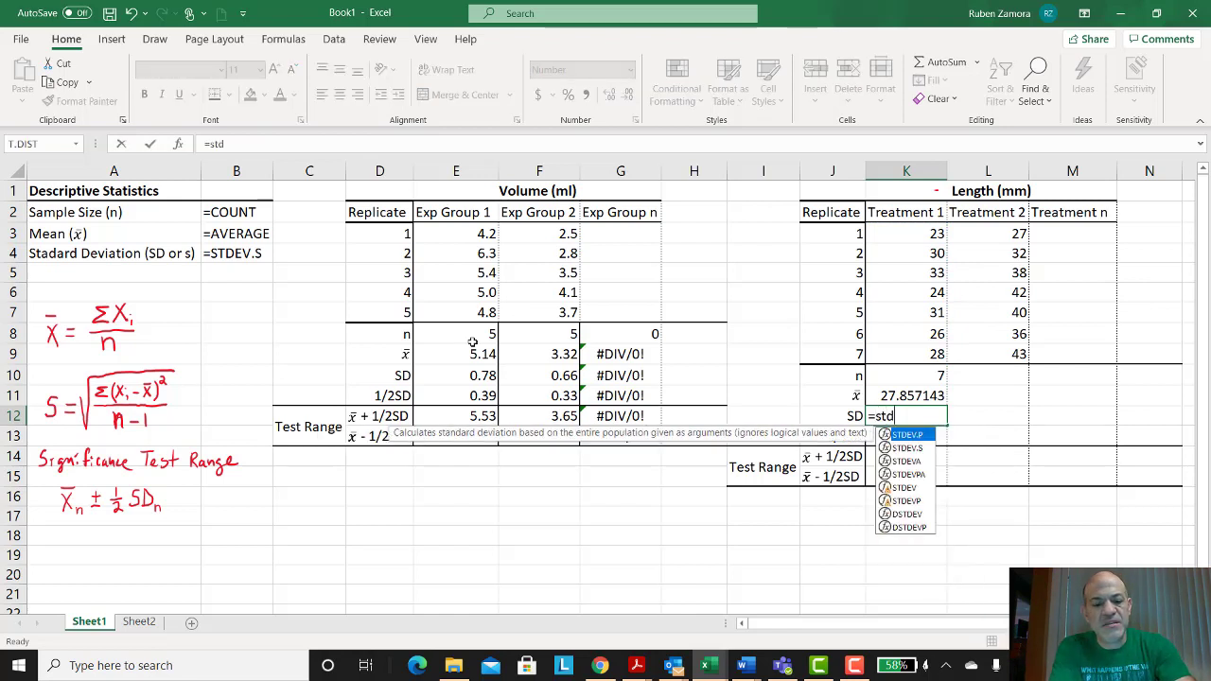
pyautogui.click(930, 451)
pyautogui.doubleClick(930, 450)
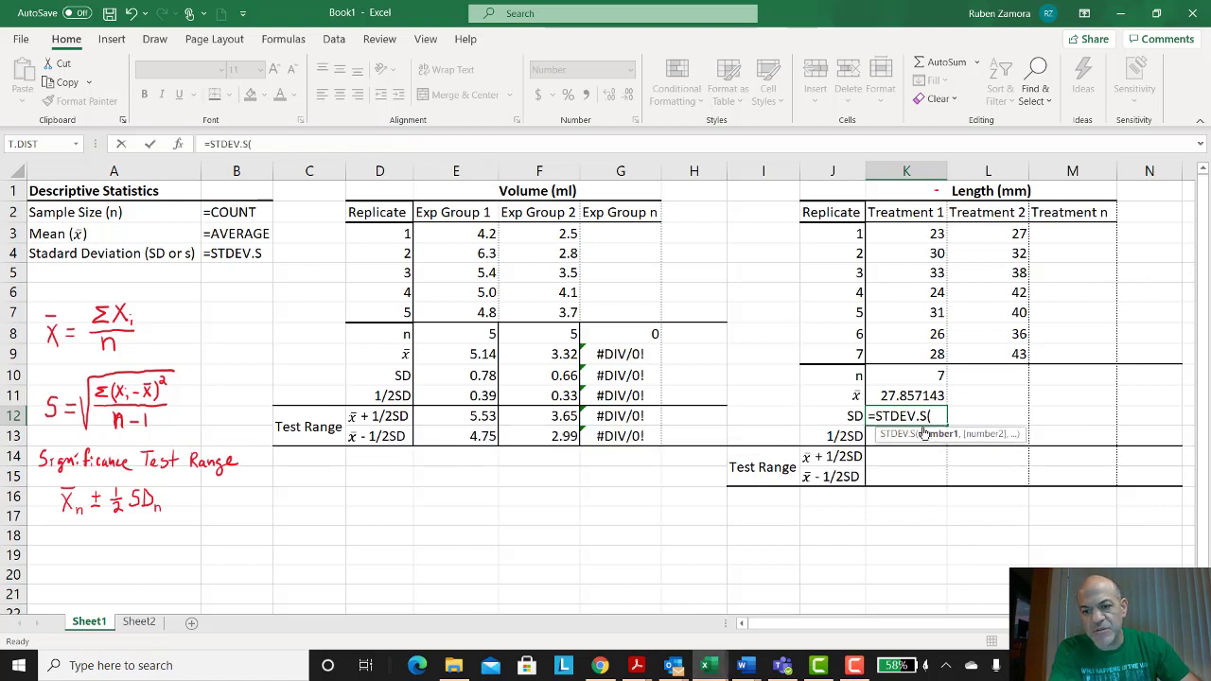
pyautogui.moveTo(907, 234); pyautogui.dragTo(913, 352)
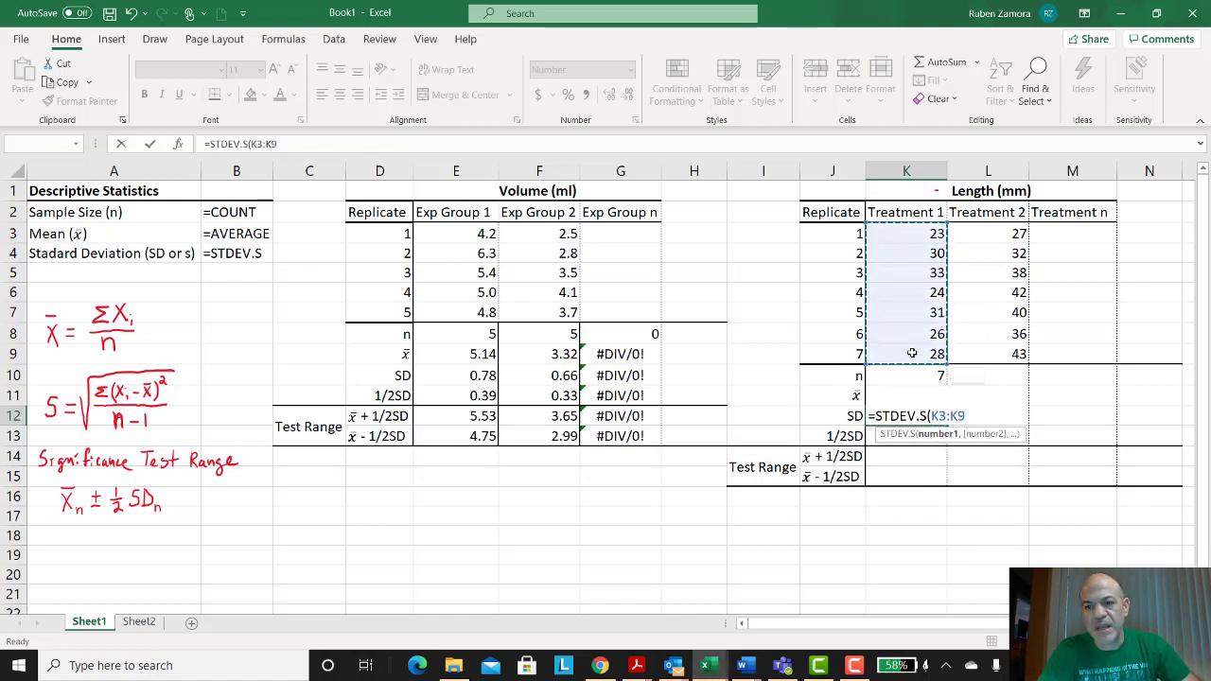
pyautogui.press('Return')
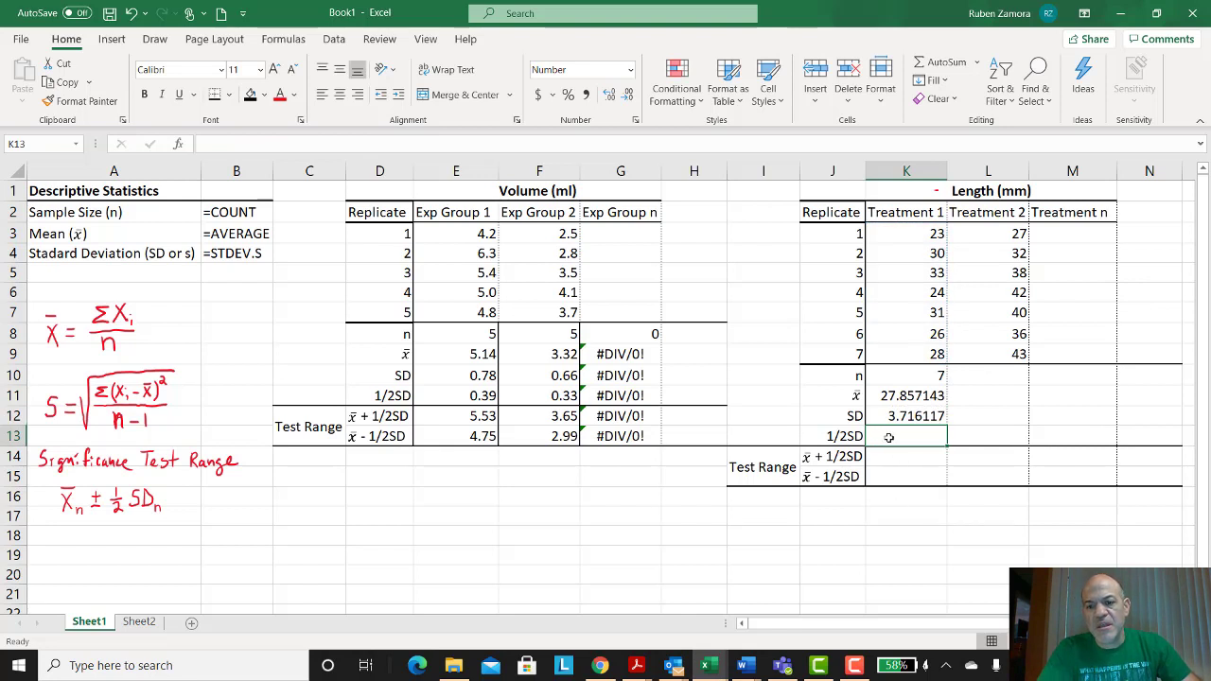
# Step: Enter =K12*.5 in the 1/2SD cell for Treatment 1
pyautogui.write('=')
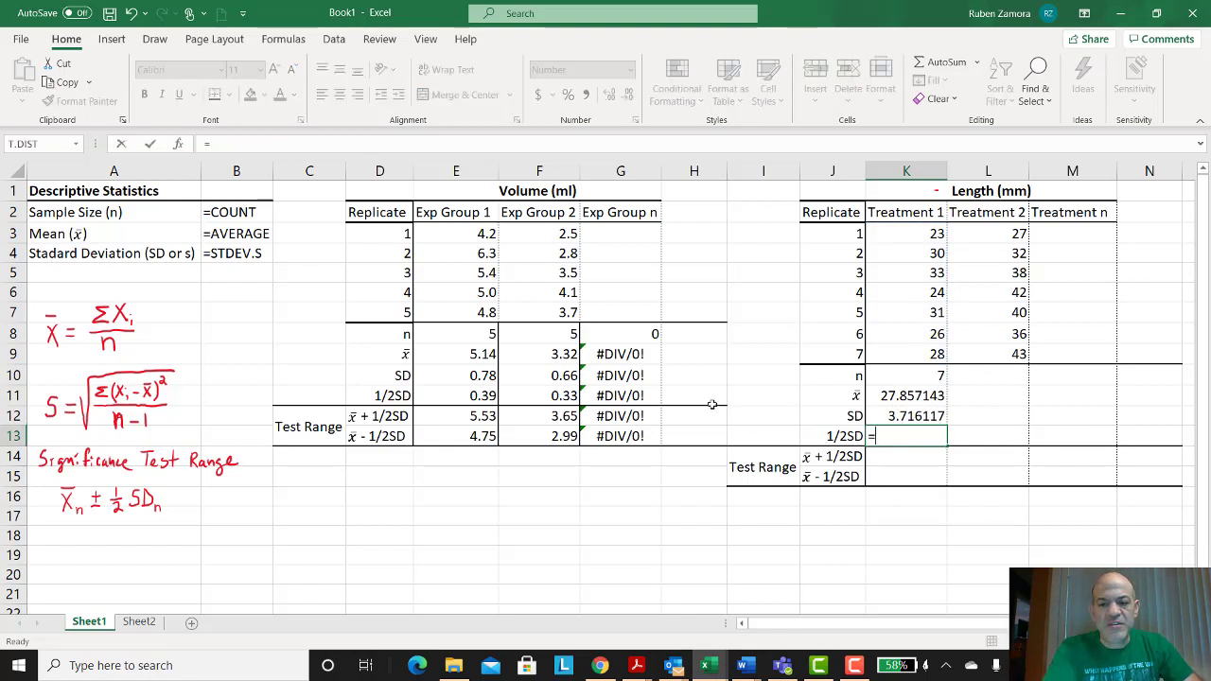
pyautogui.click(891, 416)
pyautogui.write('*.5')
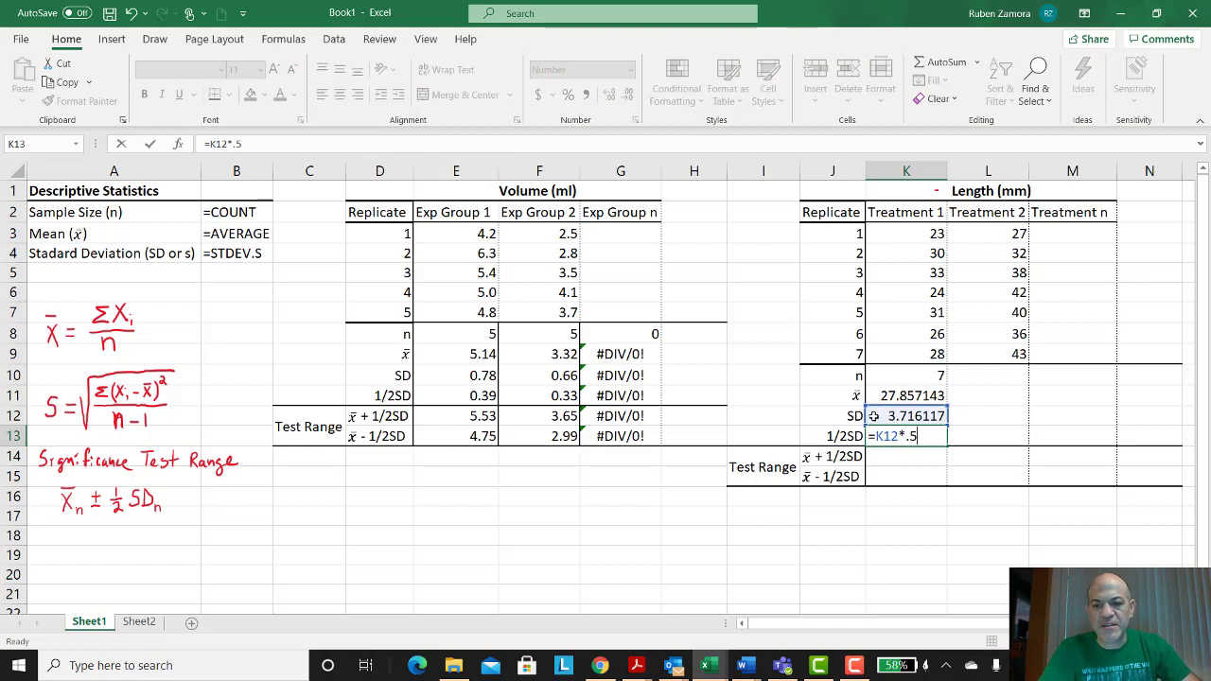
pyautogui.press('Return')
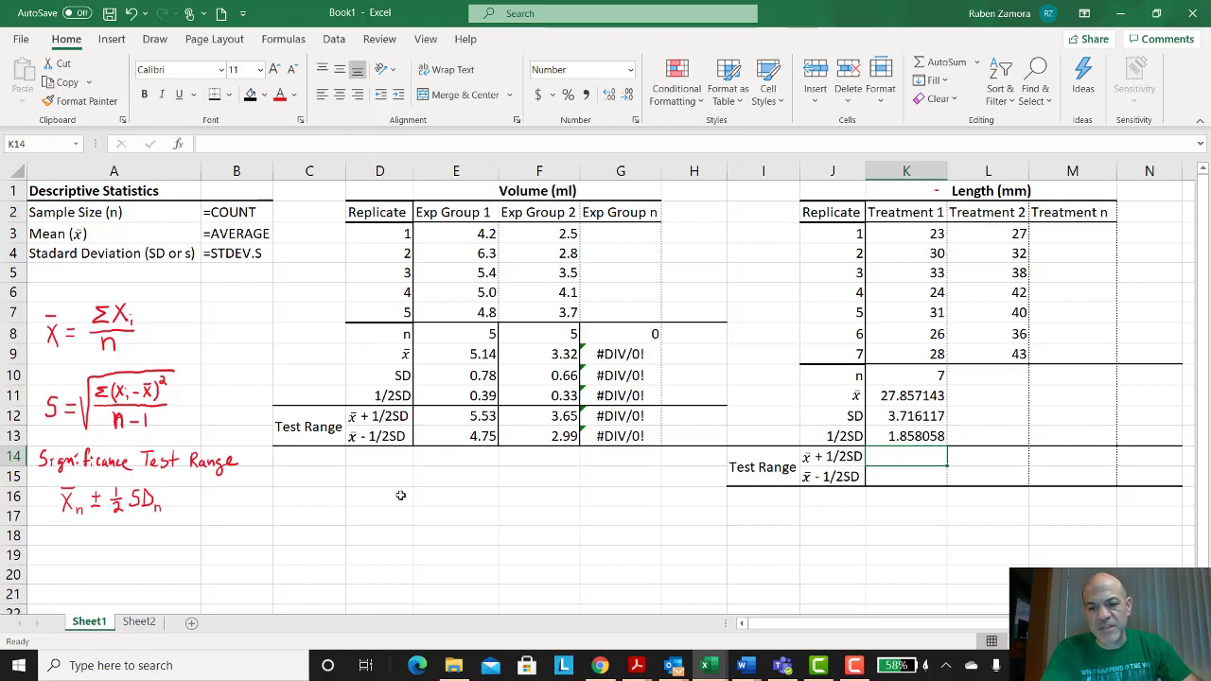
# Step: Enter the Treatment 1 test range formulas =K13+K11 for x̄ + 1/2SD and =K11-K13 for x̄ - 1/2SD
pyautogui.write('=')
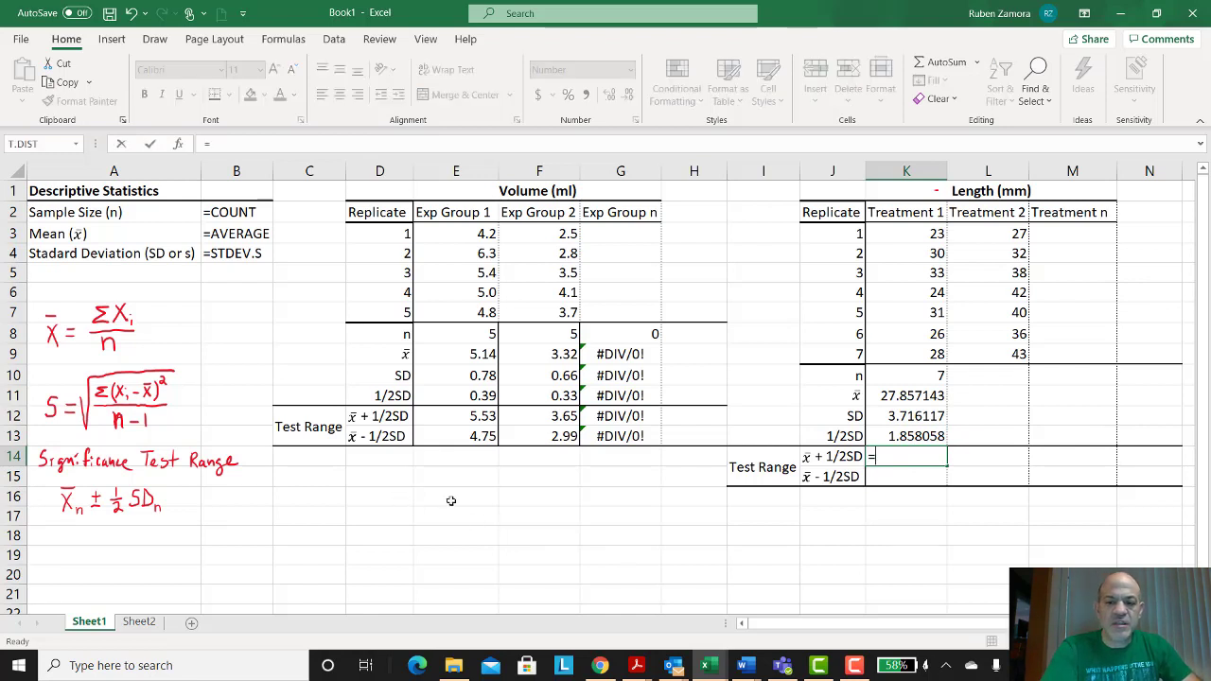
pyautogui.click(879, 439)
pyautogui.write('+')
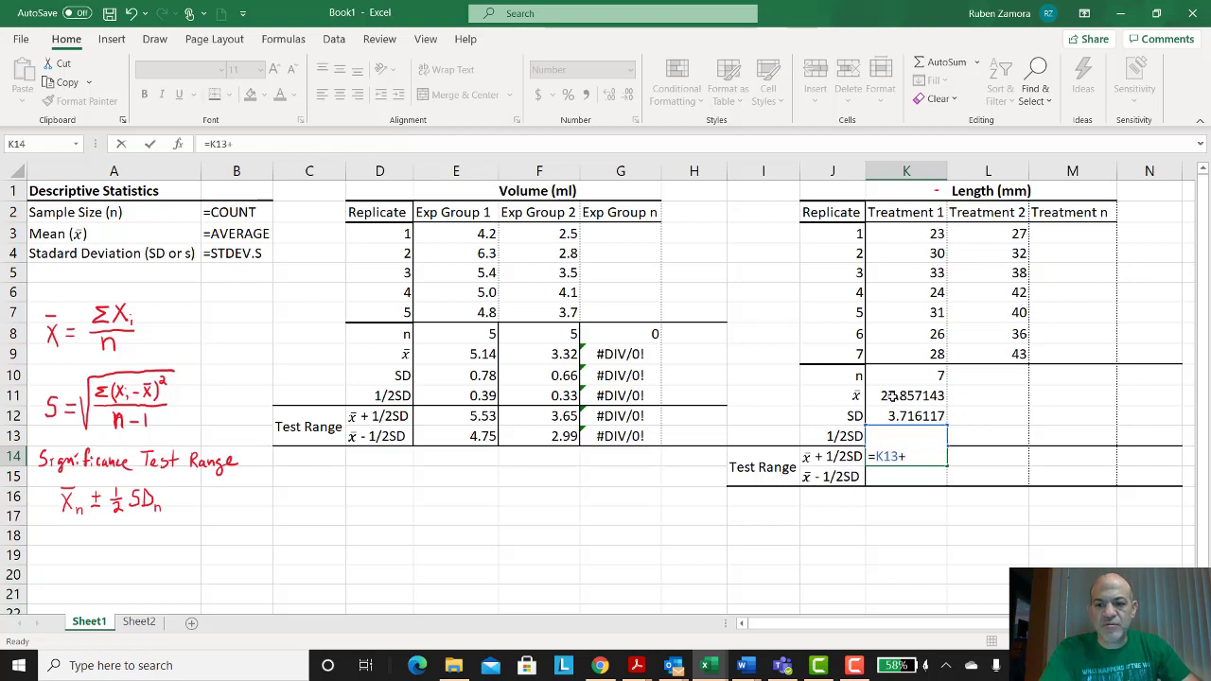
pyautogui.click(892, 397)
pyautogui.press('Return')
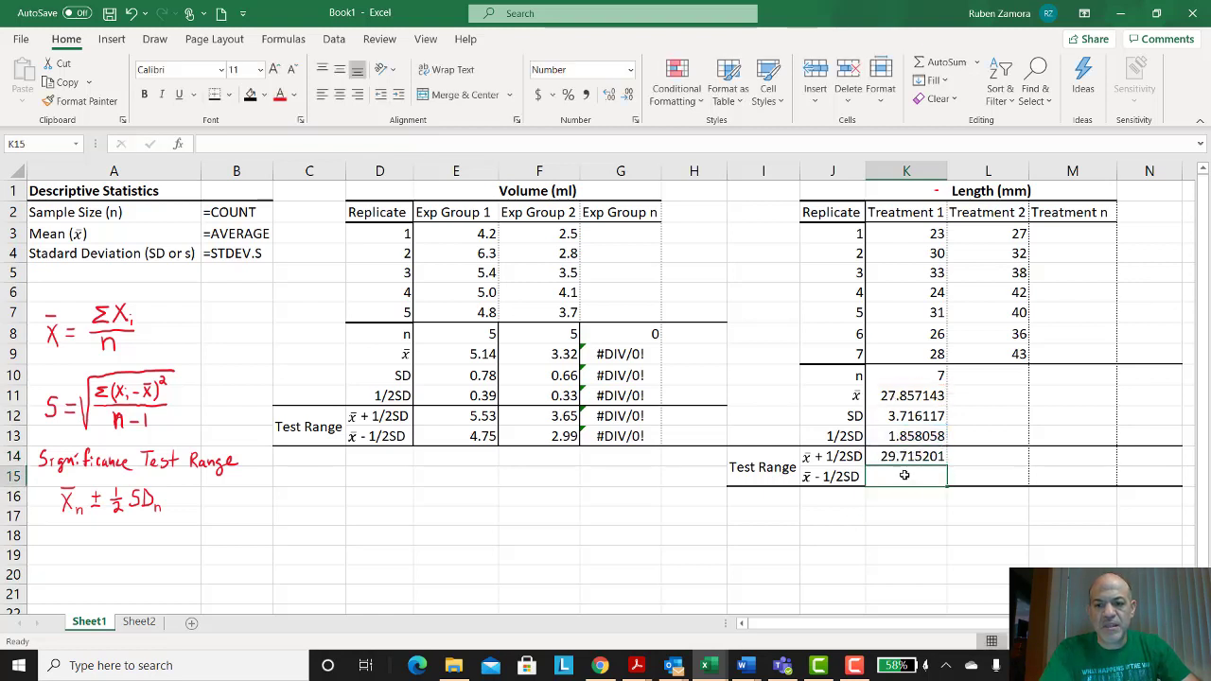
pyautogui.write('=')
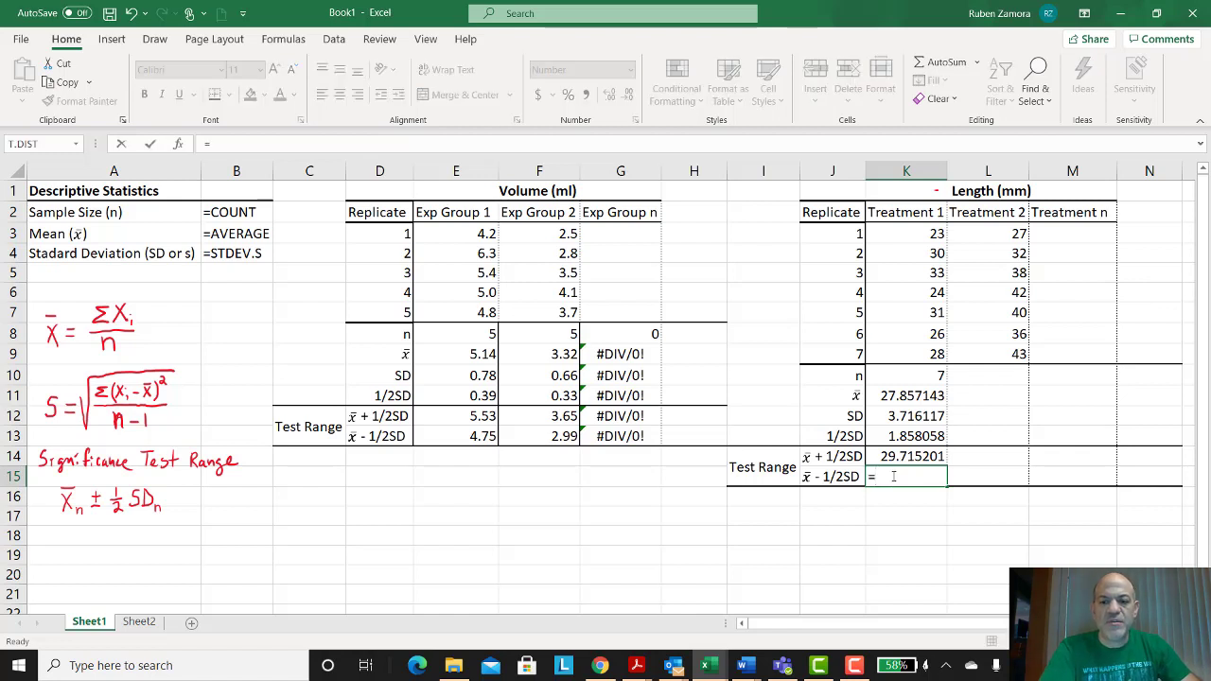
pyautogui.click(904, 395)
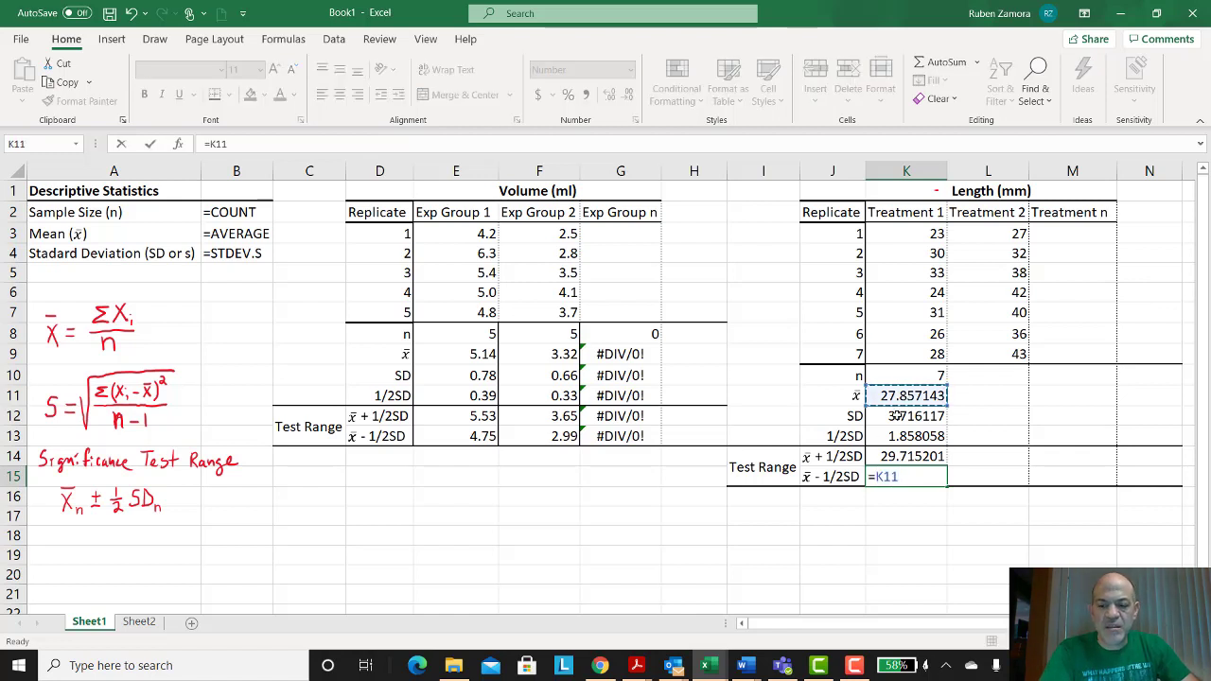
pyautogui.write('-')
pyautogui.click(876, 439)
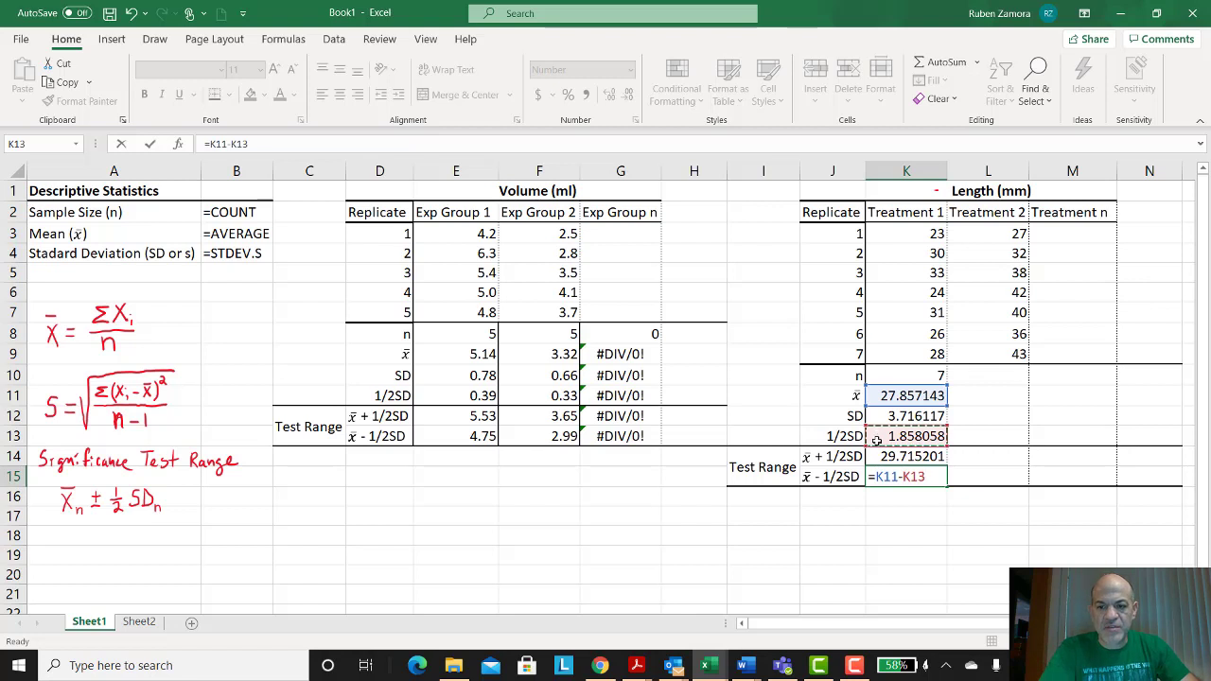
pyautogui.press('Return')
# Step: Copy the Treatment 1 statistics formulas in K10:K15 across the remaining treatment columns L through Q
pyautogui.moveTo(897, 456); pyautogui.dragTo(904, 476)
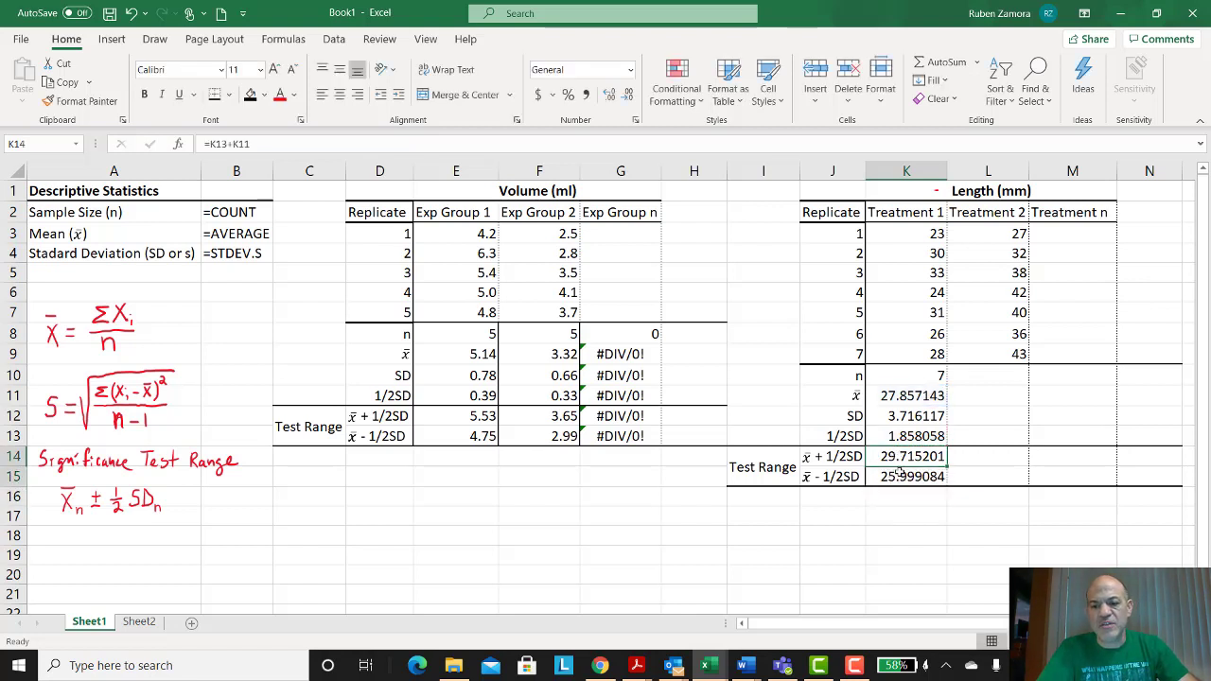
pyautogui.moveTo(923, 380); pyautogui.dragTo(919, 477)
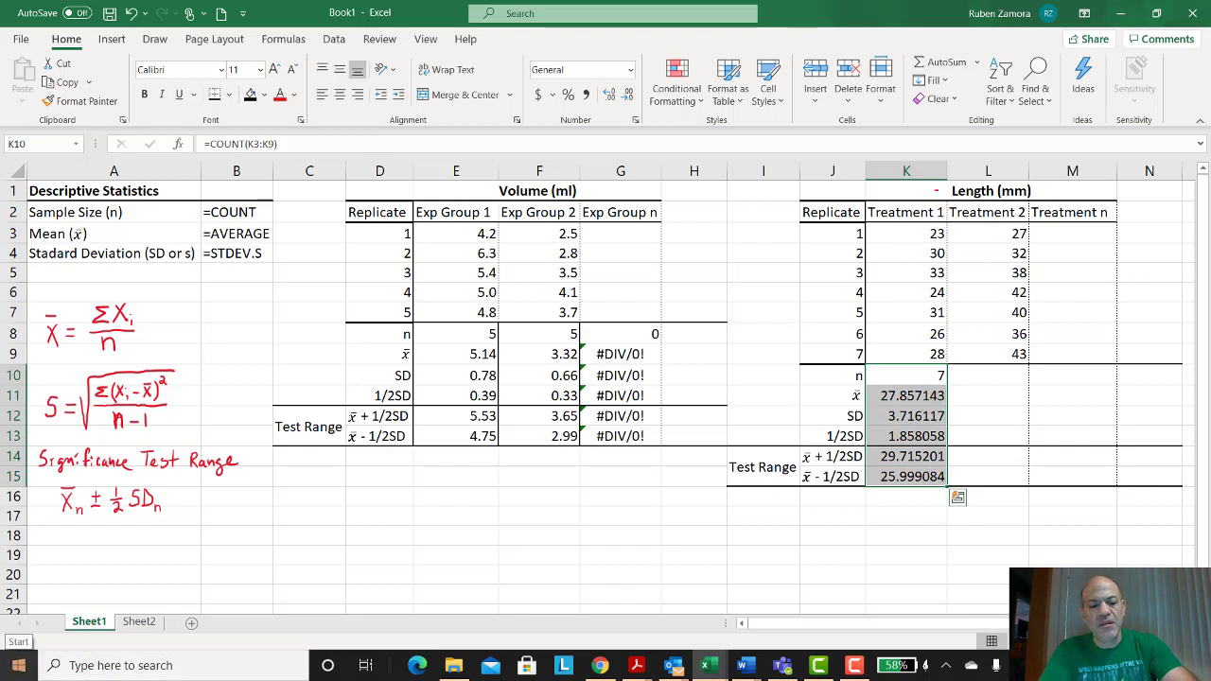
pyautogui.hotkey('ctrl', 'c')
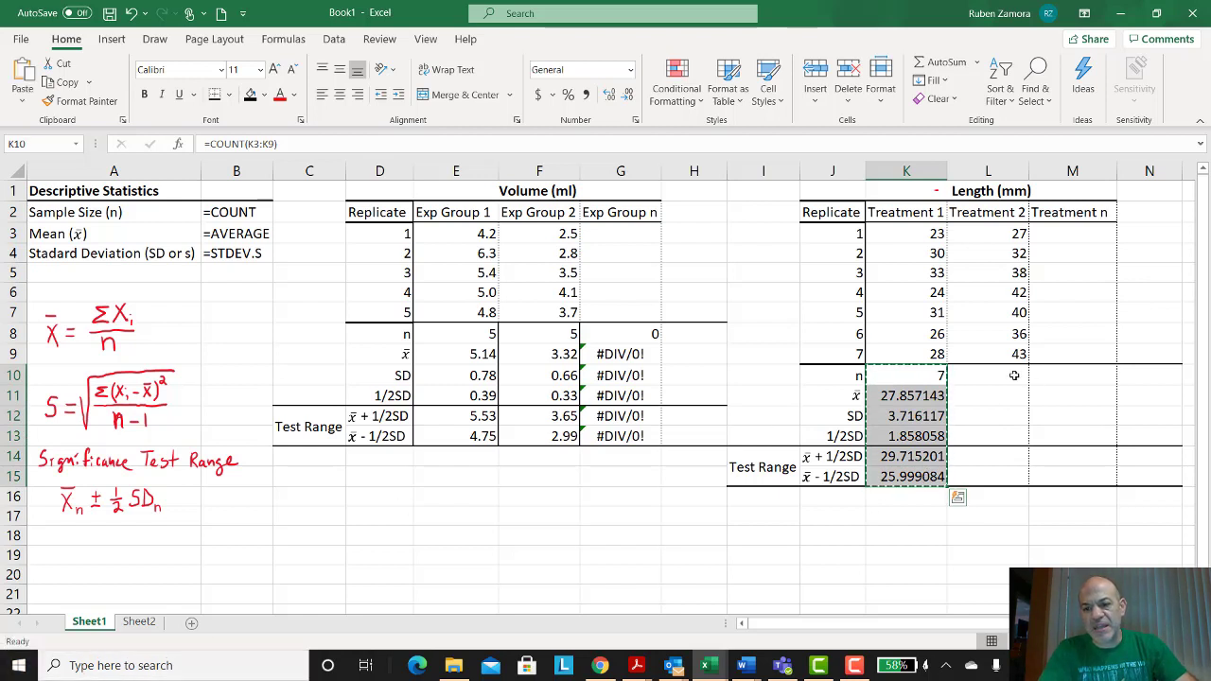
pyautogui.click(955, 376)
pyautogui.moveTo(1013, 375)
pyautogui.mouseDown()
pyautogui.moveTo(988, 416)
pyautogui.moveTo(988, 456)
pyautogui.moveTo(1072, 477)
pyautogui.moveTo(1173, 477)
pyautogui.moveTo(1014, 376)
pyautogui.mouseUp()
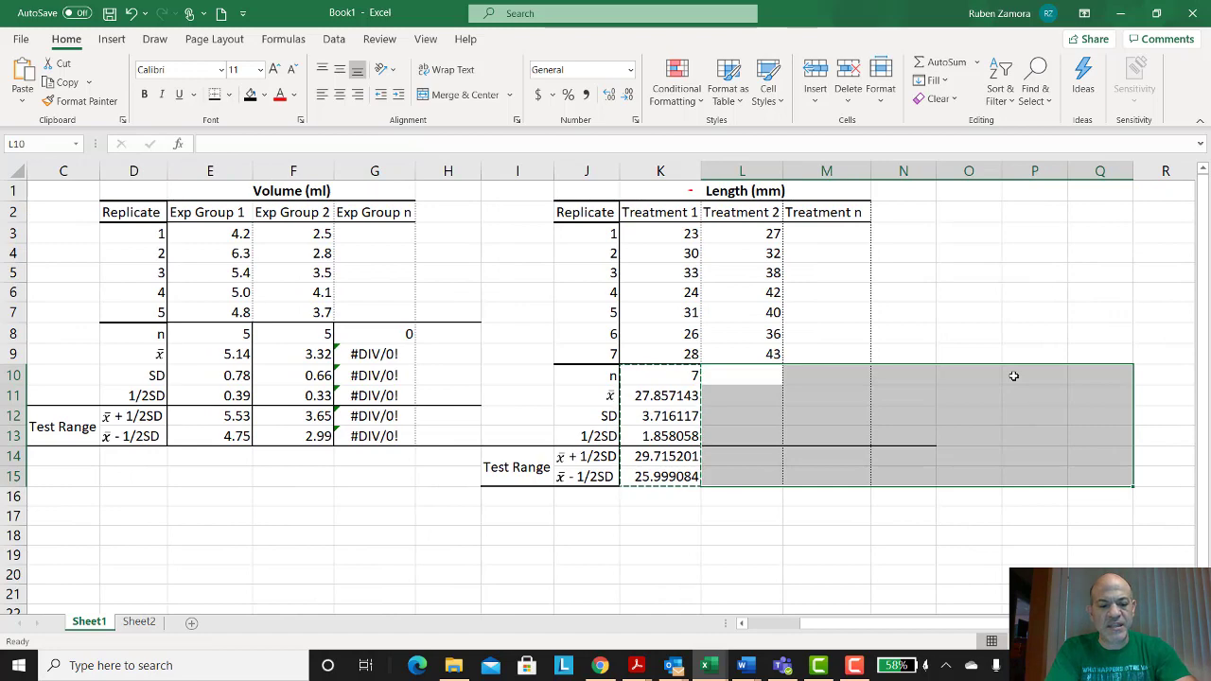
pyautogui.hotkey('ctrl', 'v')
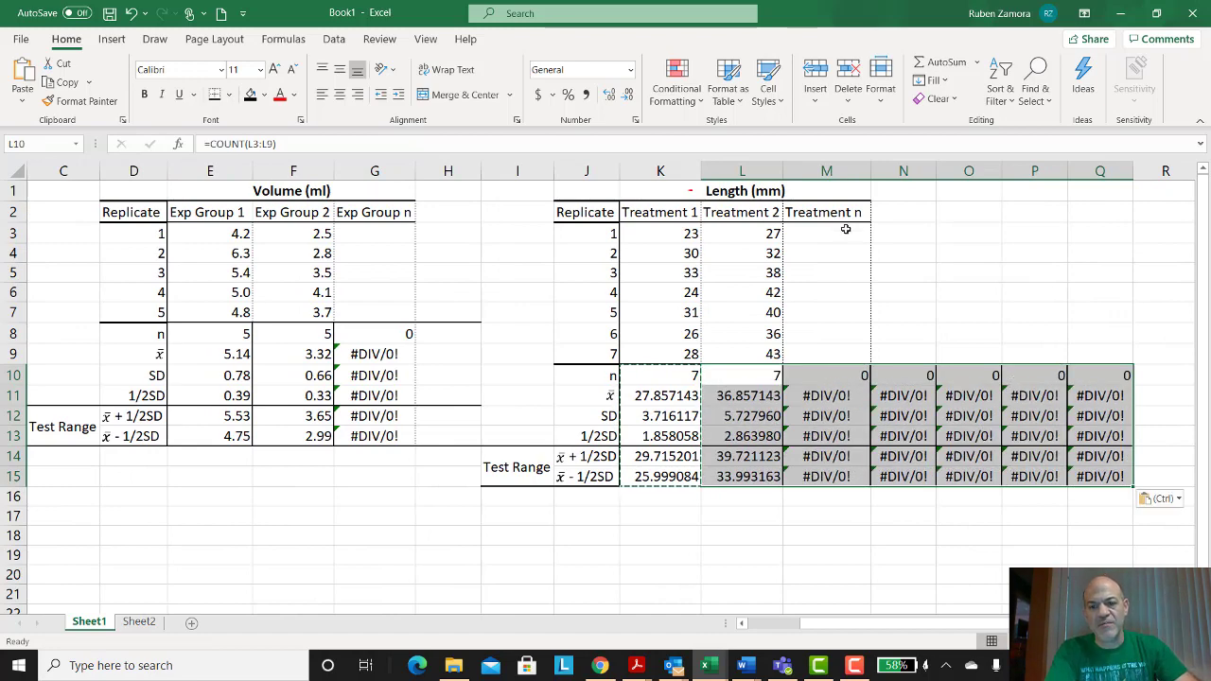
pyautogui.moveTo(843, 230); pyautogui.dragTo(842, 336)
pyautogui.moveTo(920, 231); pyautogui.dragTo(944, 338)
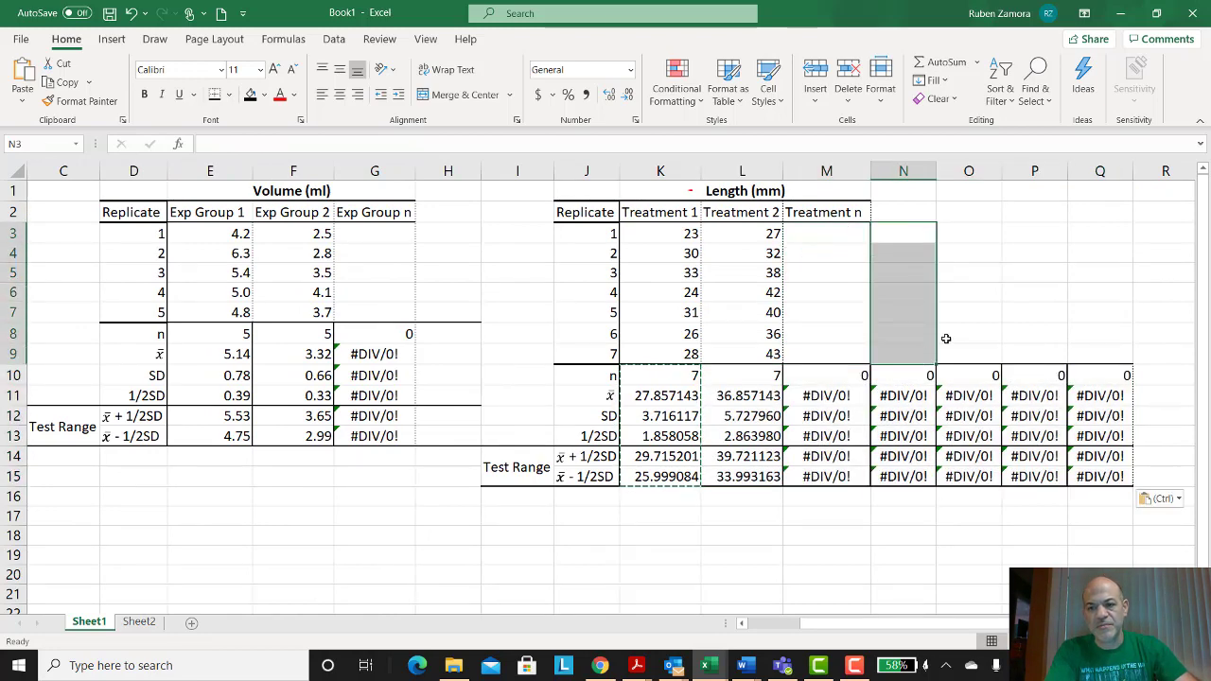
pyautogui.moveTo(1015, 250); pyautogui.dragTo(1030, 313)
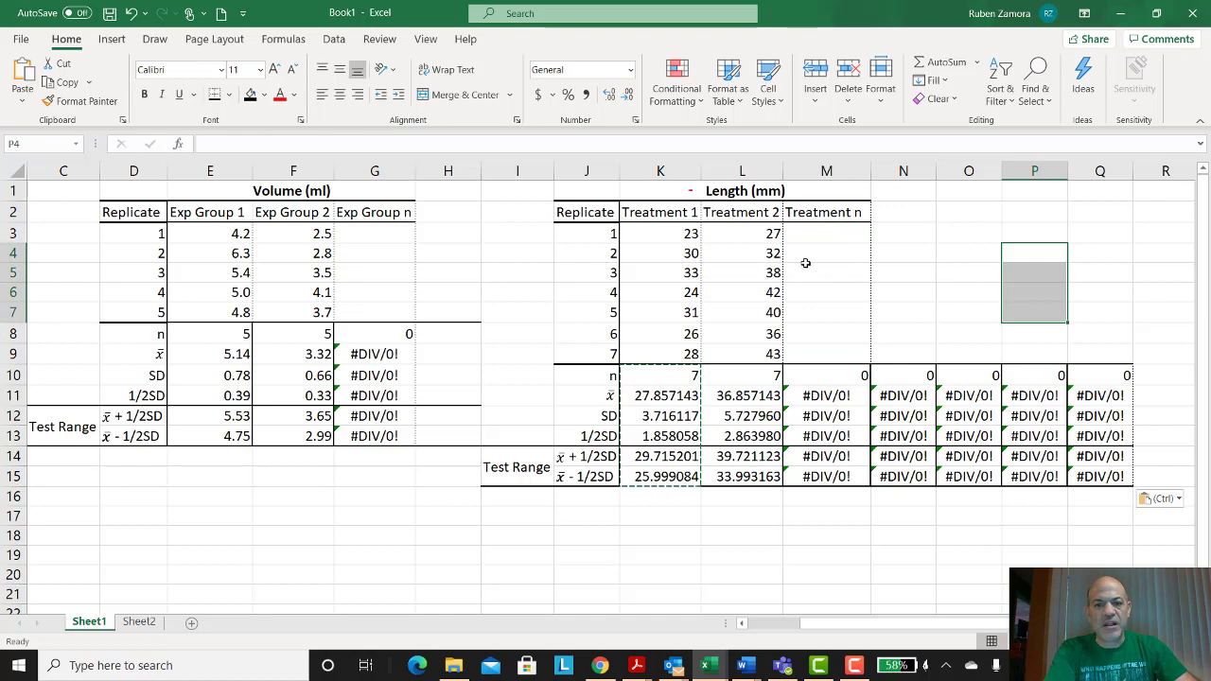
pyautogui.click(1019, 416)
pyautogui.click(681, 394)
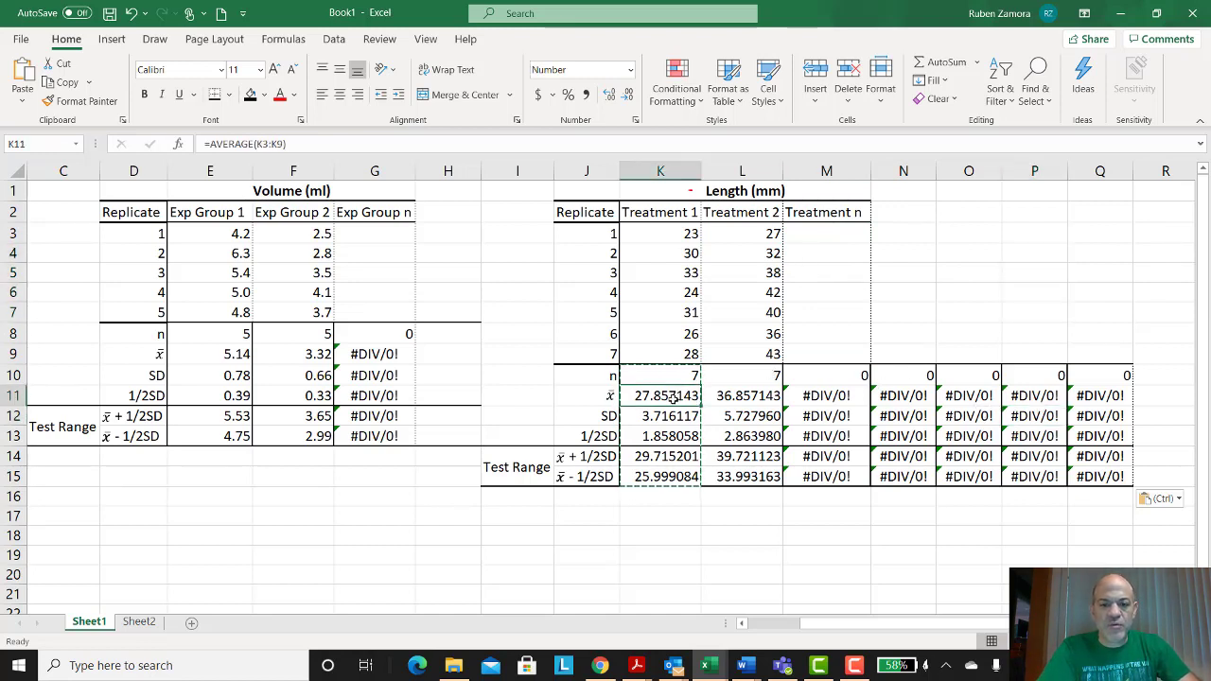
pyautogui.hotkey('shift', 'Right')
pyautogui.hotkey('shift', 'Down')
pyautogui.hotkey('shift', 'Down')
pyautogui.hotkey('shift', 'Down')
pyautogui.hotkey('shift', 'Down')
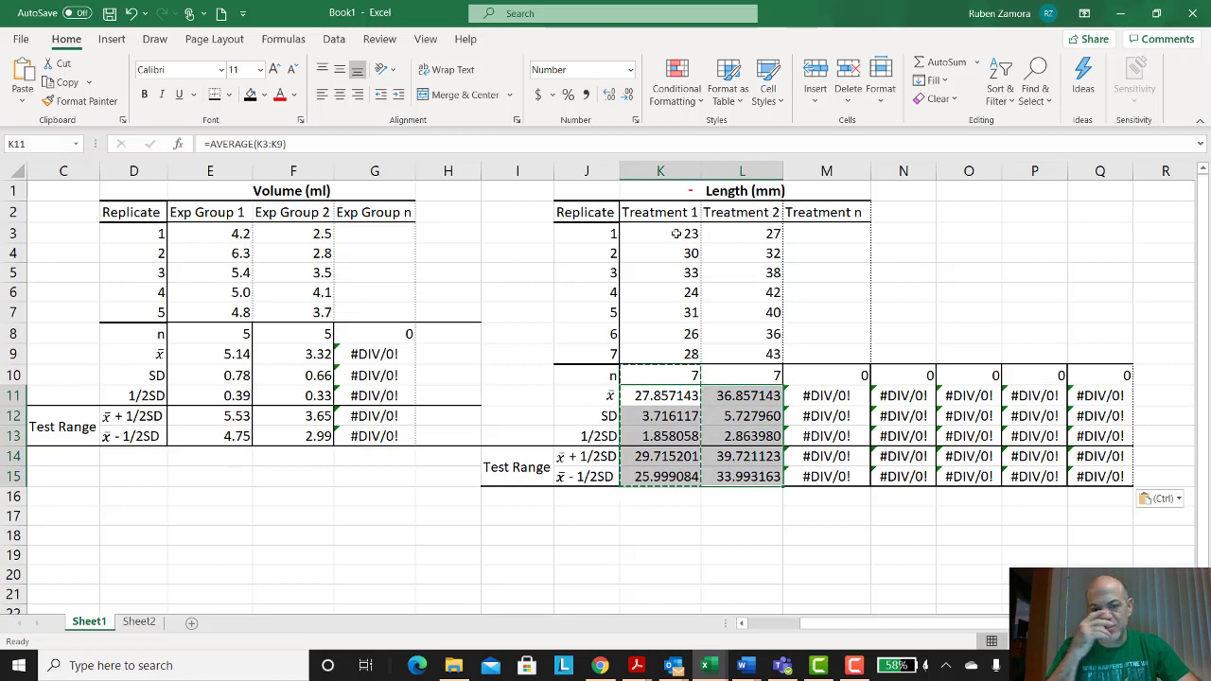
pyautogui.click(673, 237)
pyautogui.click(671, 257)
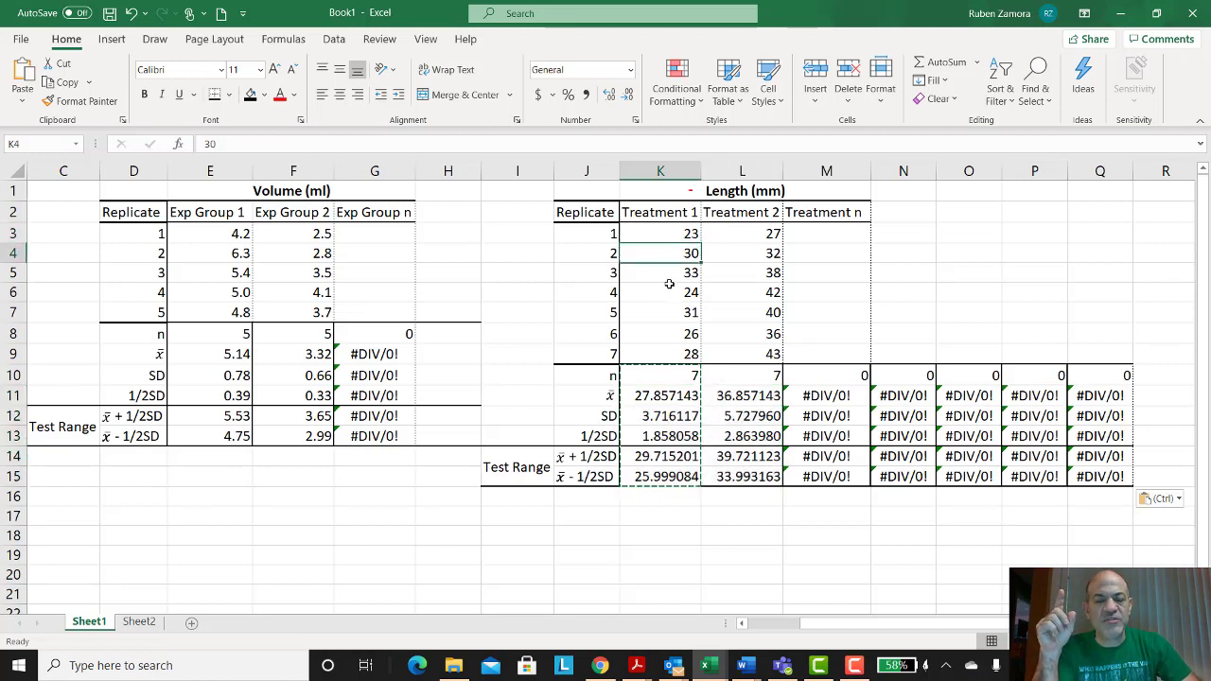
pyautogui.click(656, 399)
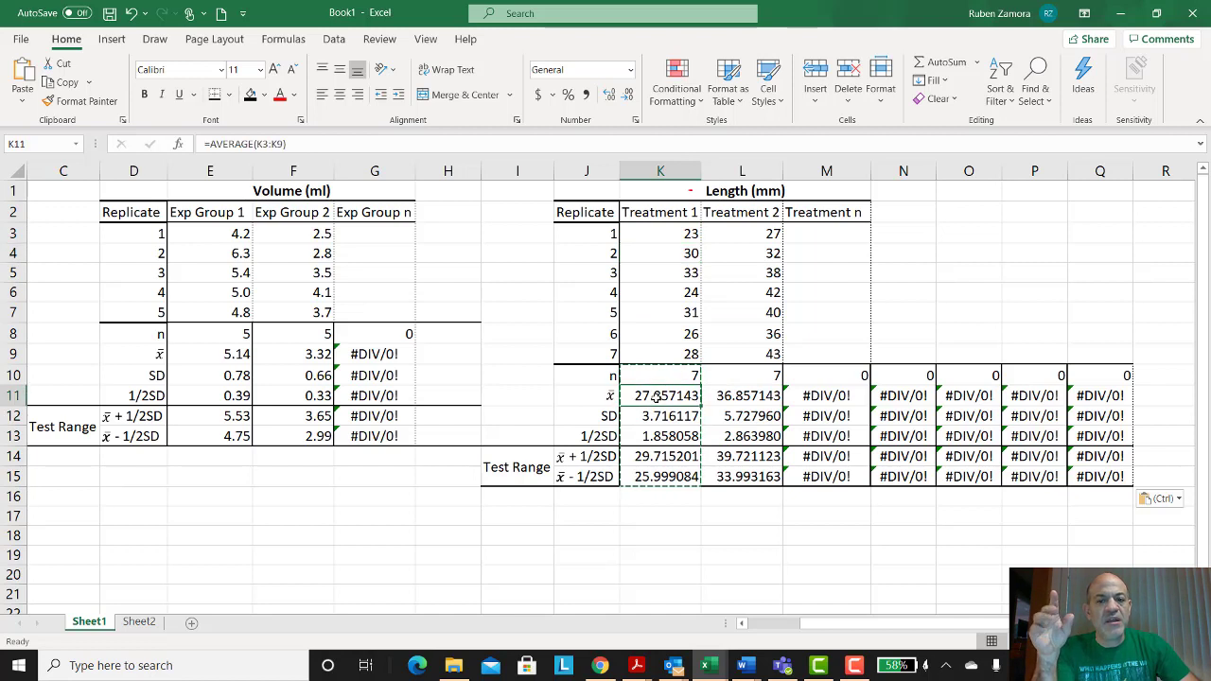
# Step: Format the Treatment 1 and Treatment 2 mean, SD, 1/2SD and test range values to one decimal place
pyautogui.moveTo(659, 399); pyautogui.dragTo(724, 476)
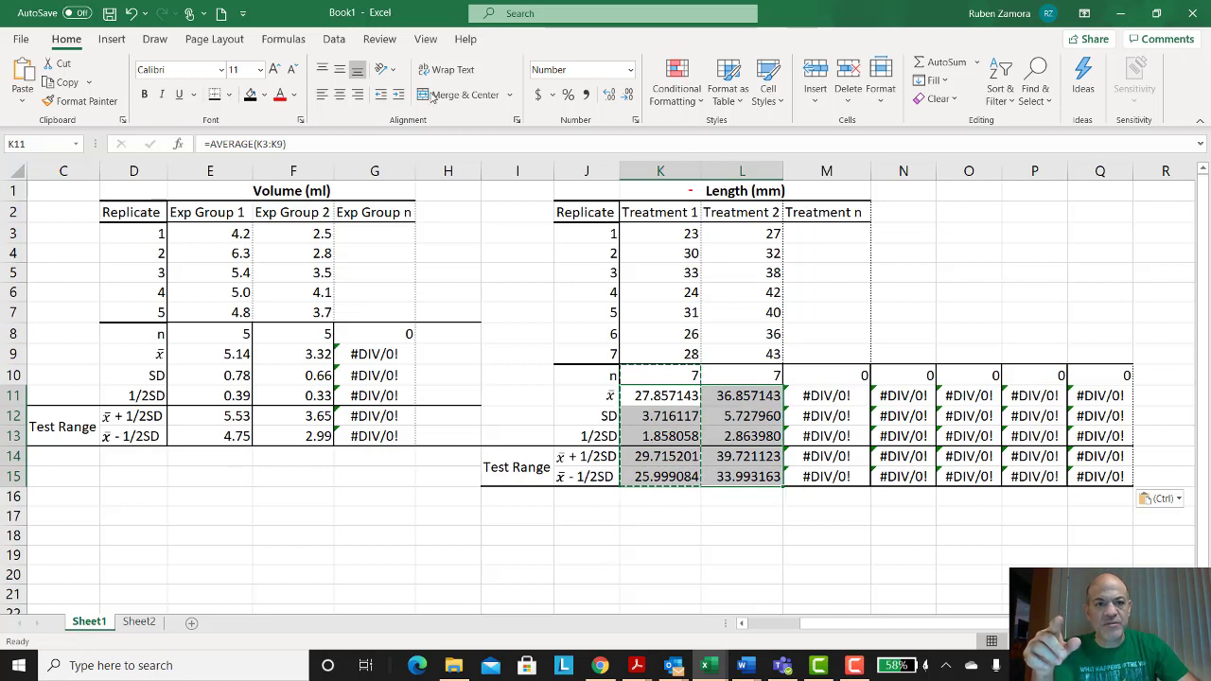
pyautogui.click(626, 96)
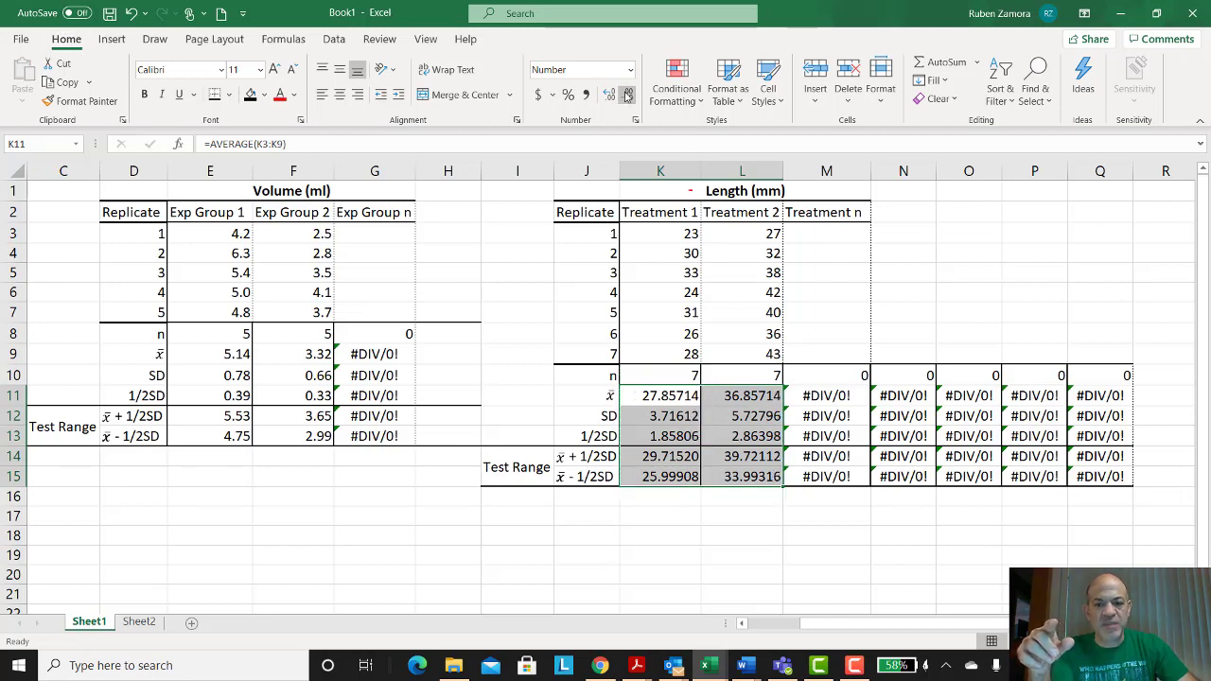
pyautogui.click(626, 96)
pyautogui.click(627, 96)
pyautogui.click(626, 95)
pyautogui.click(627, 95)
pyautogui.click(627, 96)
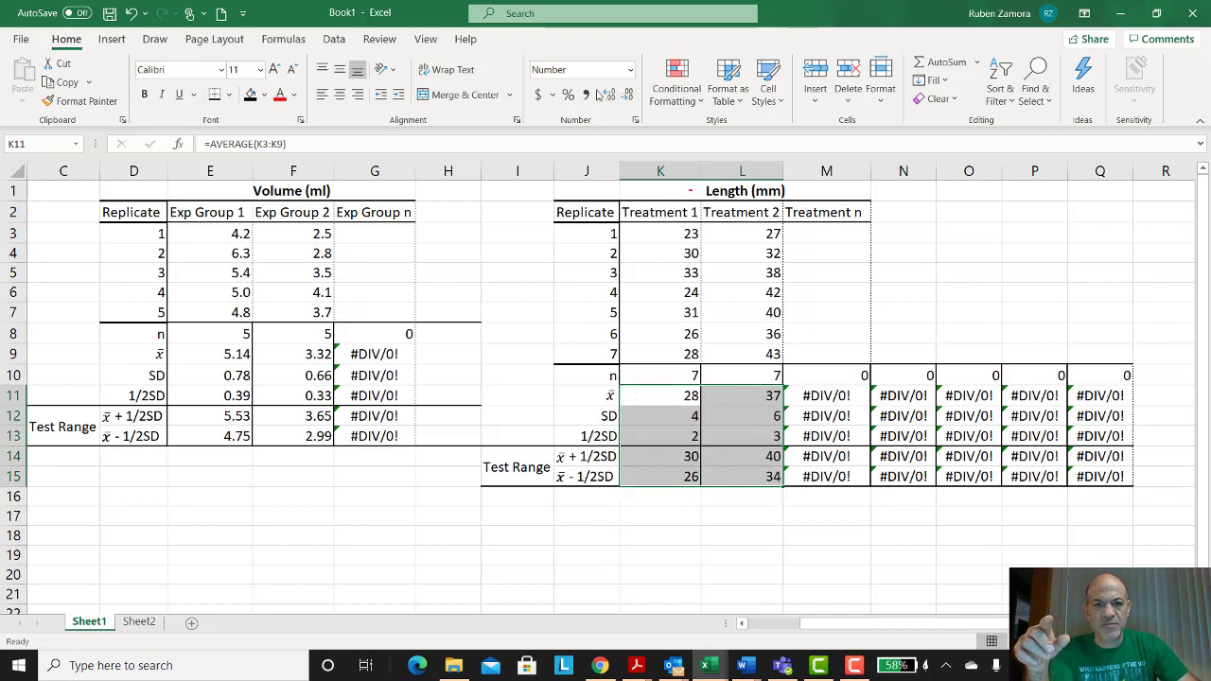
pyautogui.click(609, 96)
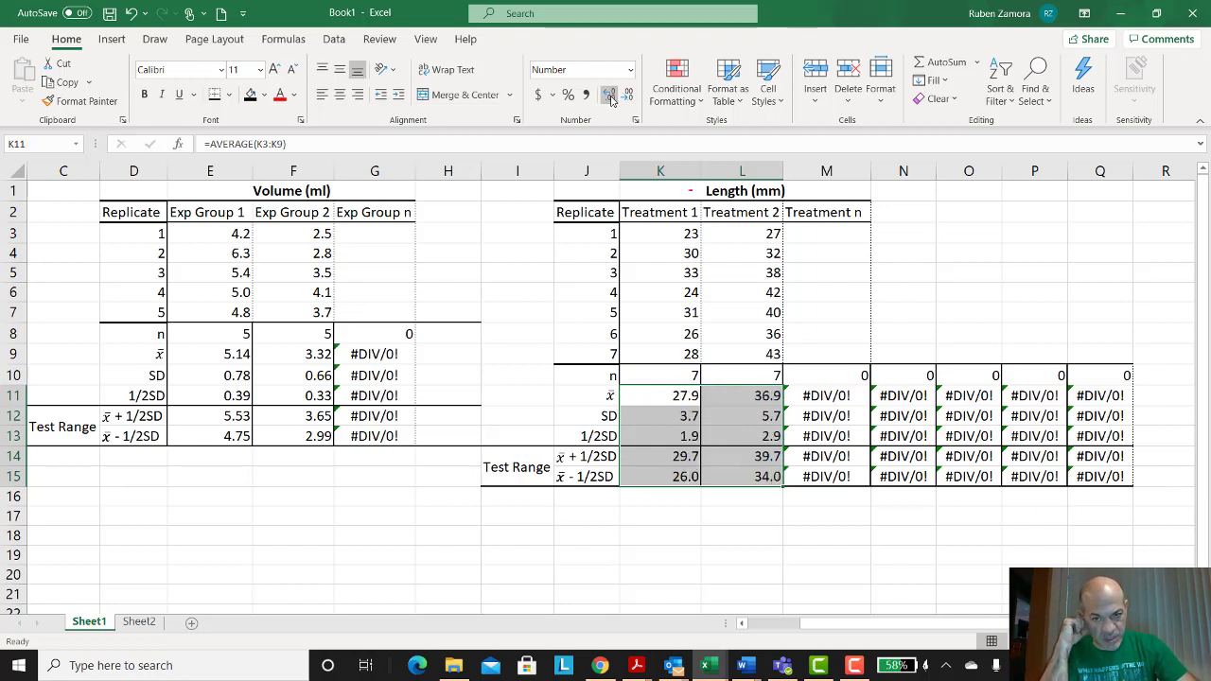
# Step: Examine the treatment length data table together with its n, mean and SD rows
pyautogui.moveTo(576, 220); pyautogui.dragTo(814, 348)
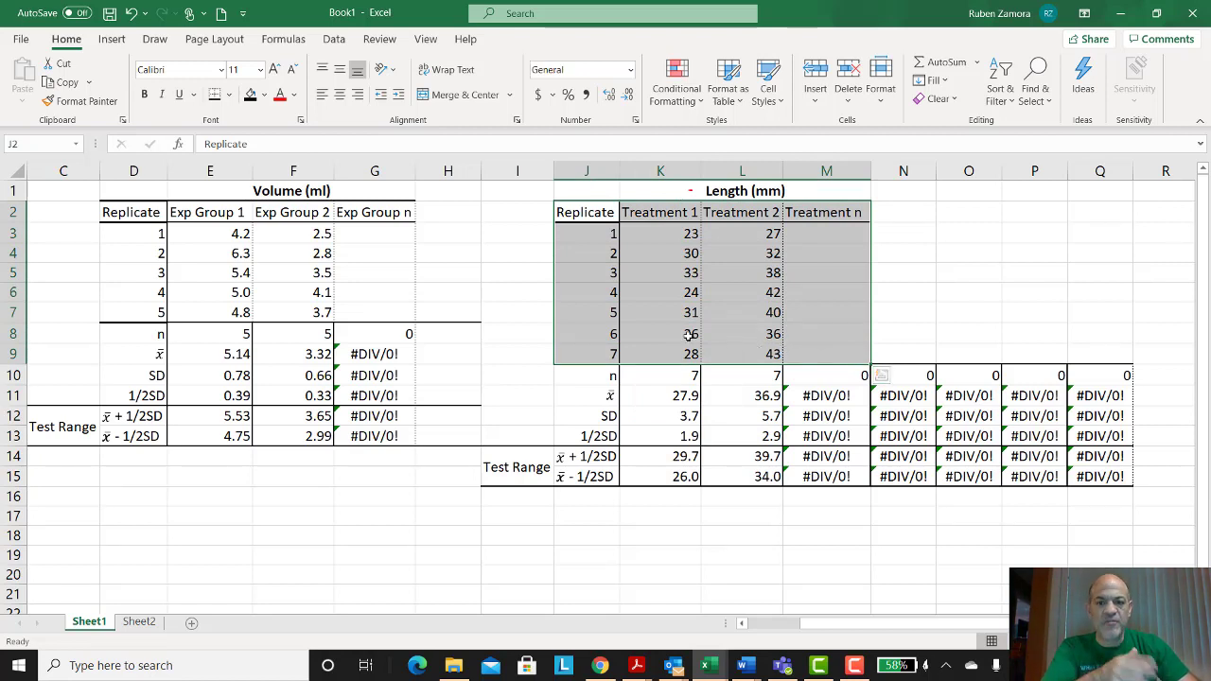
pyautogui.click(610, 379)
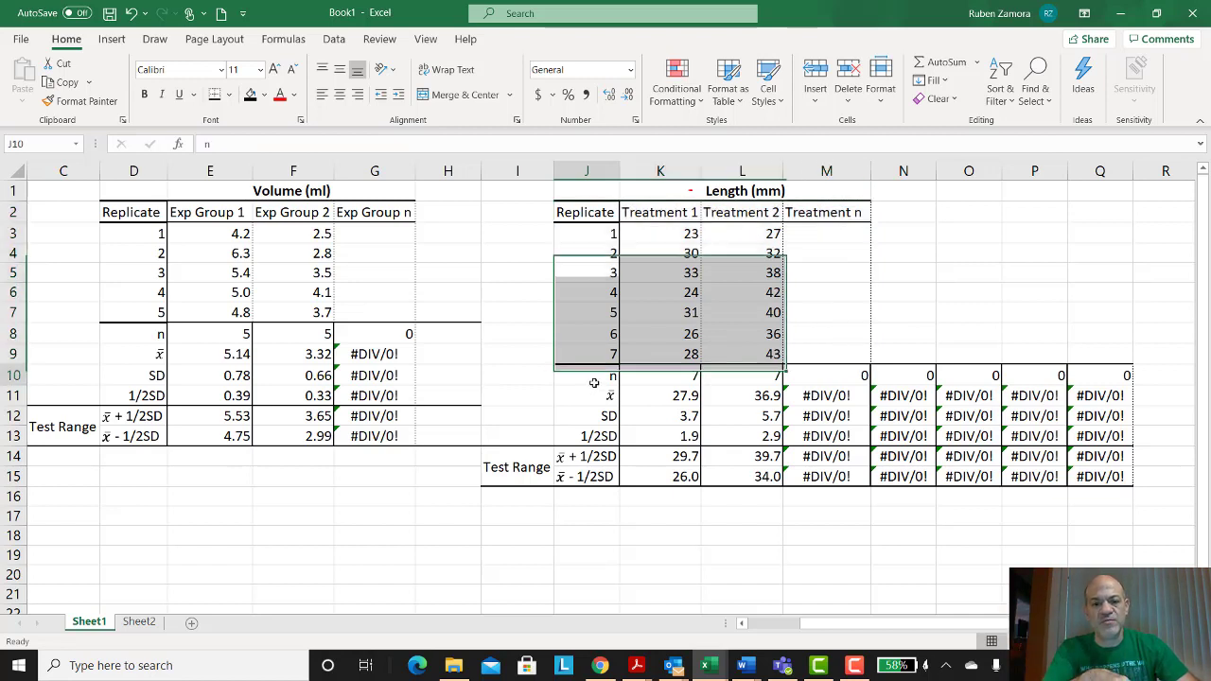
pyautogui.moveTo(599, 378)
pyautogui.mouseDown()
pyautogui.moveTo(610, 417)
pyautogui.moveTo(726, 419)
pyautogui.mouseUp()
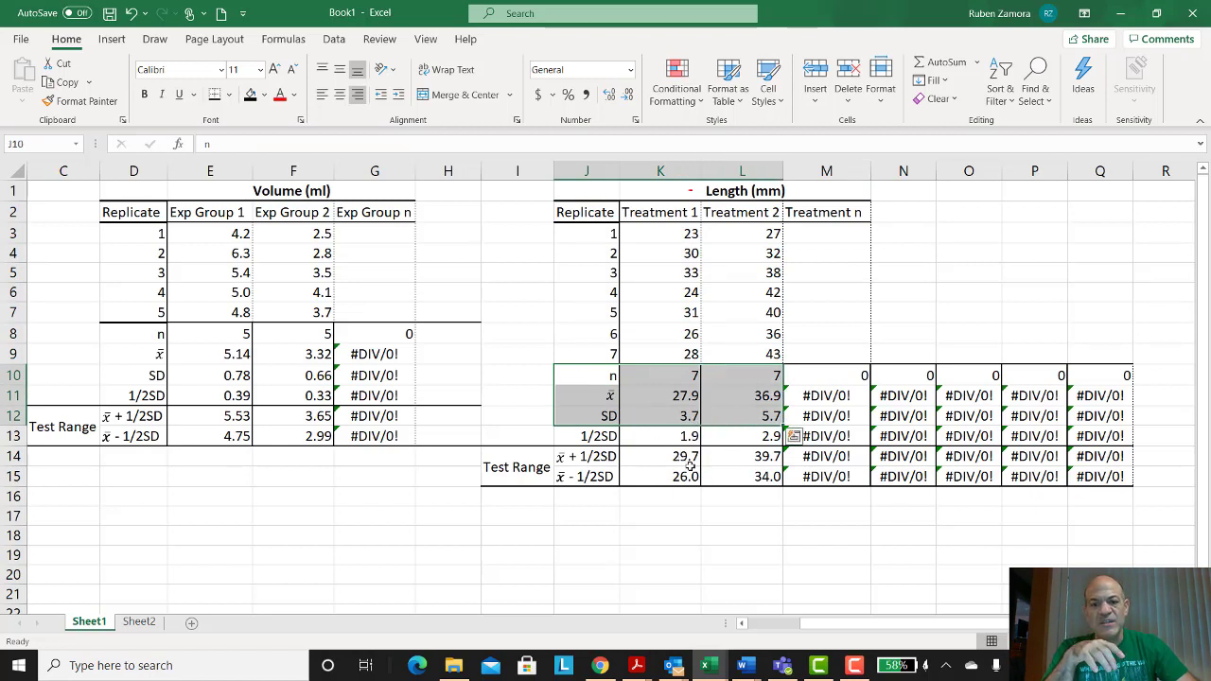
pyautogui.moveTo(690, 464); pyautogui.dragTo(729, 473)
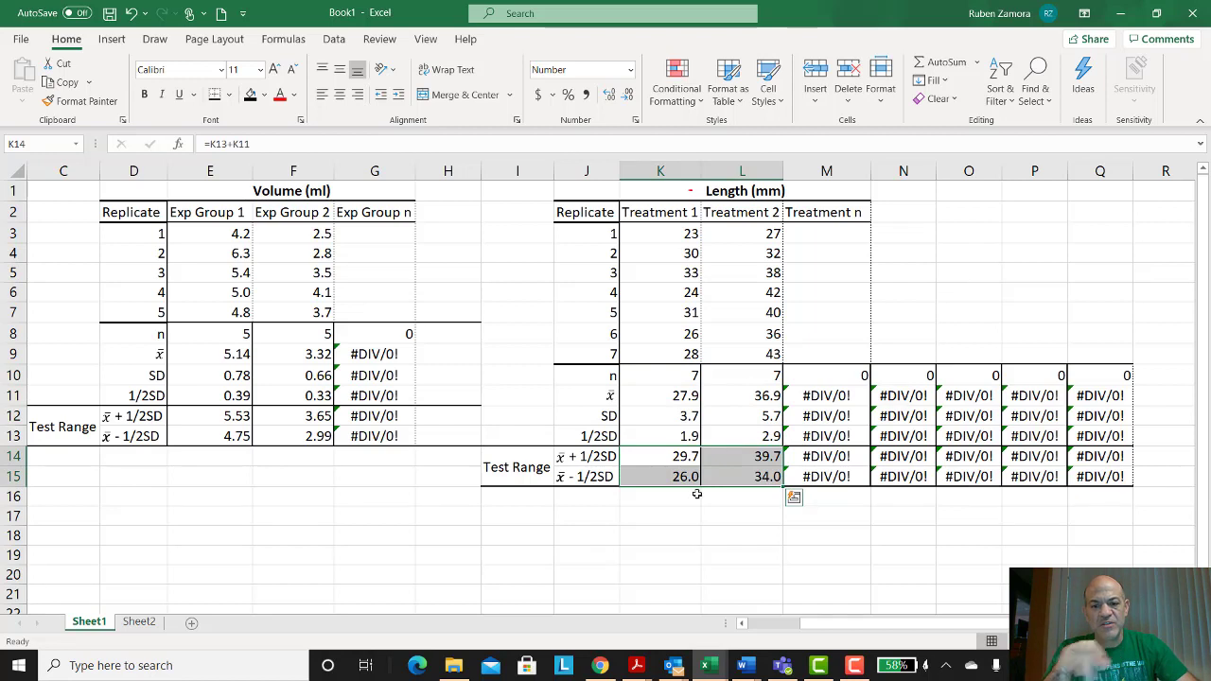
pyautogui.click(745, 395)
pyautogui.click(741, 218)
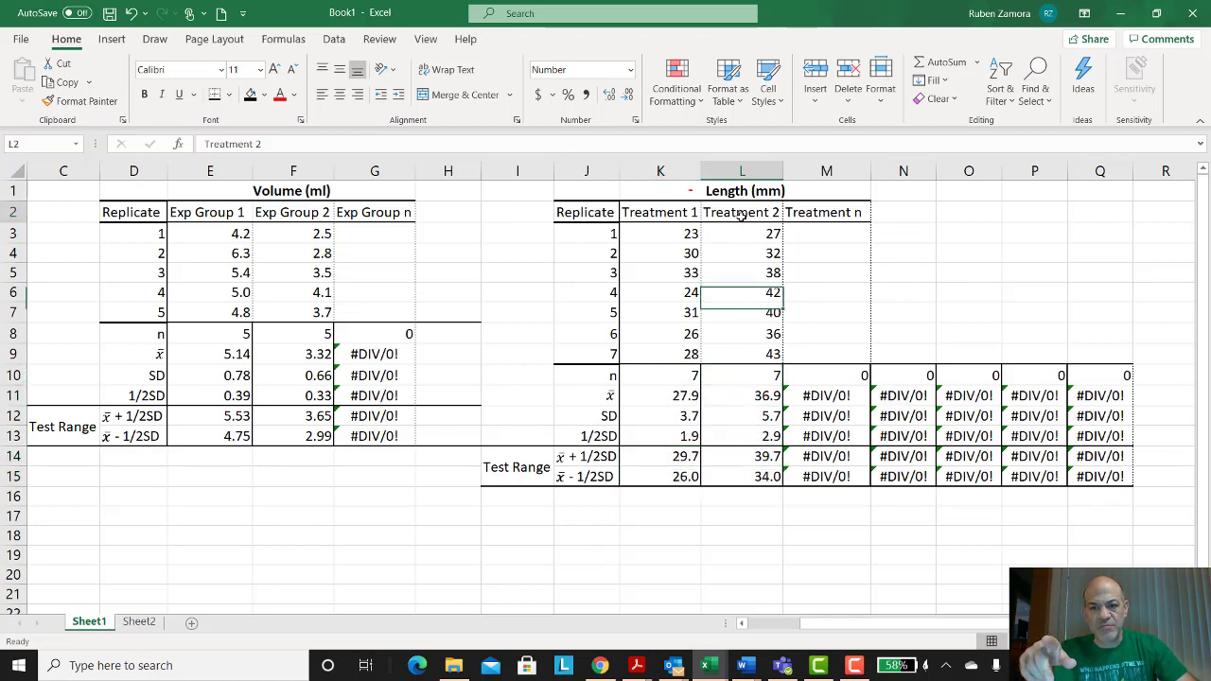
# Step: Inspect the Treatment 1 and 2 mean cells and their test range formulas
pyautogui.click(744, 397)
pyautogui.click(684, 398)
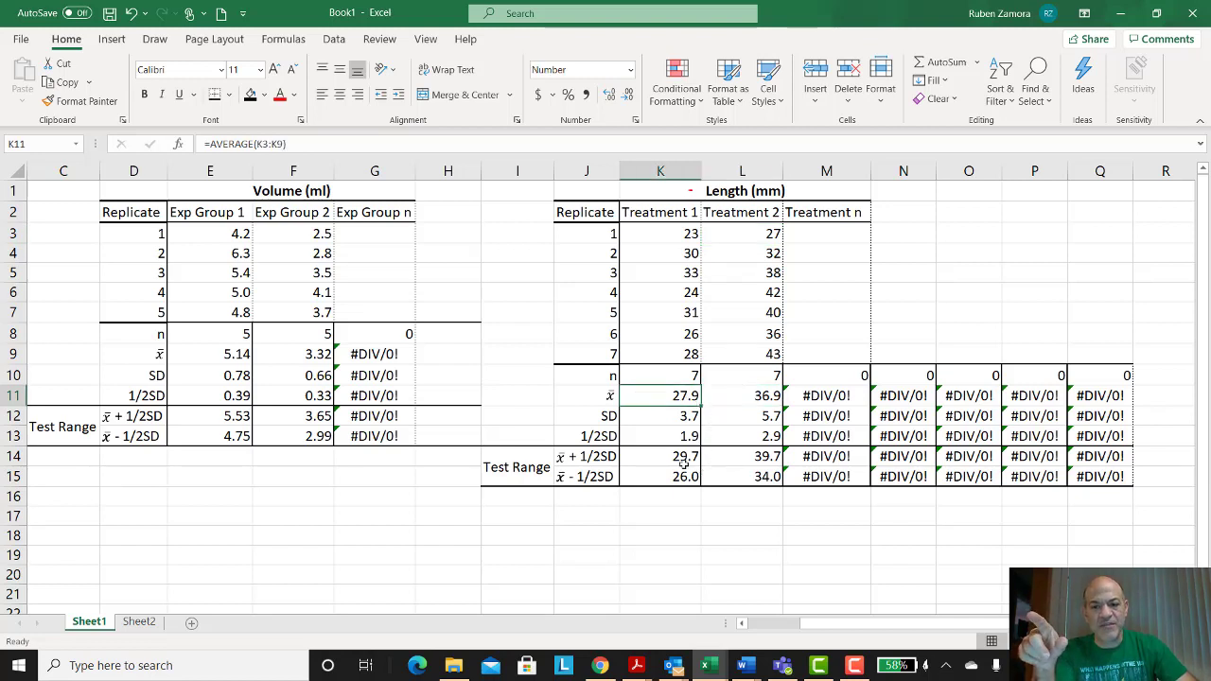
pyautogui.moveTo(683, 459); pyautogui.dragTo(729, 476)
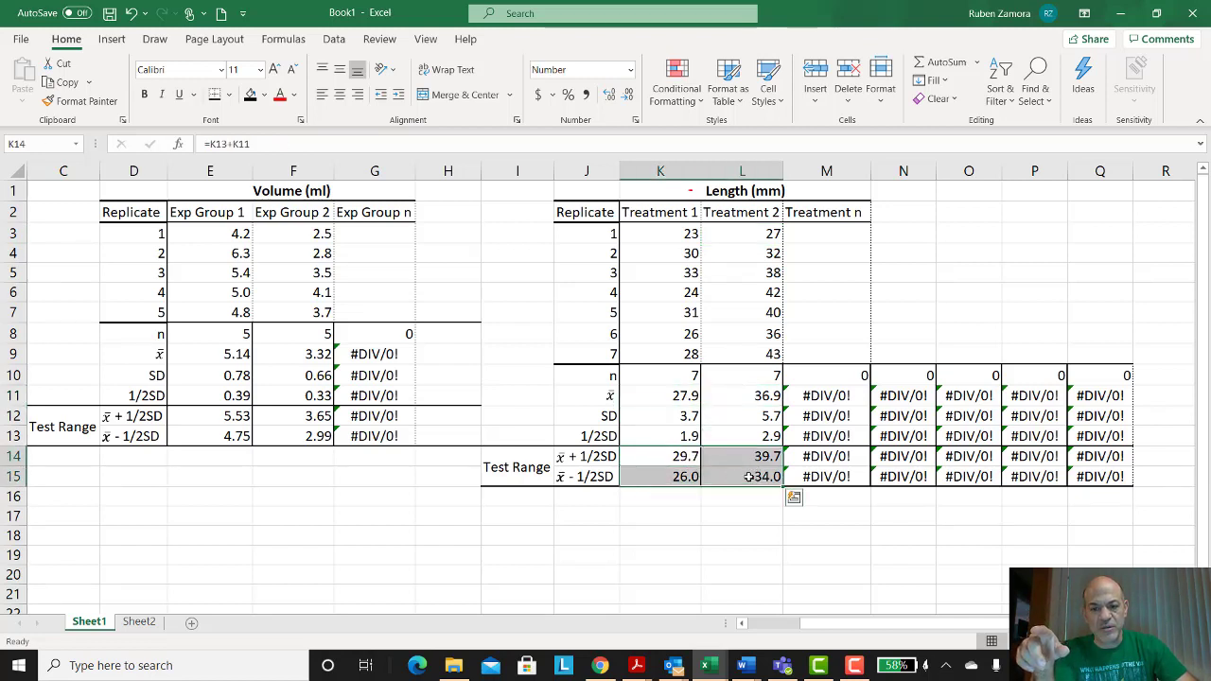
pyautogui.click(678, 460)
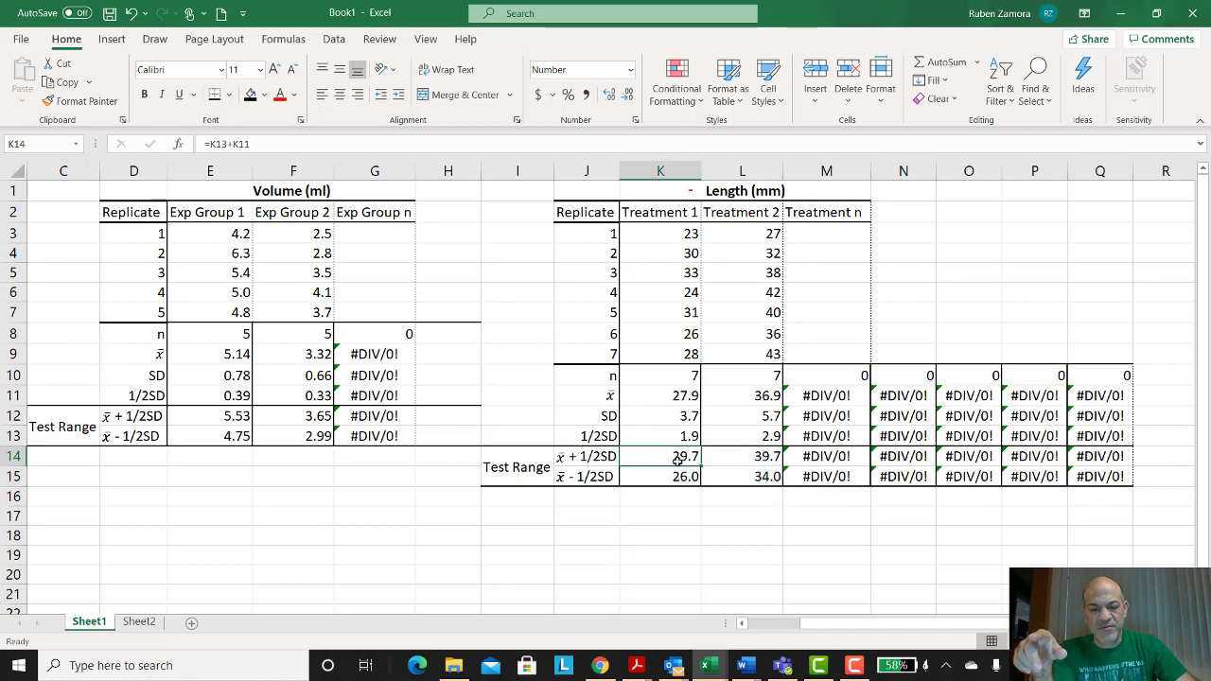
pyautogui.click(759, 480)
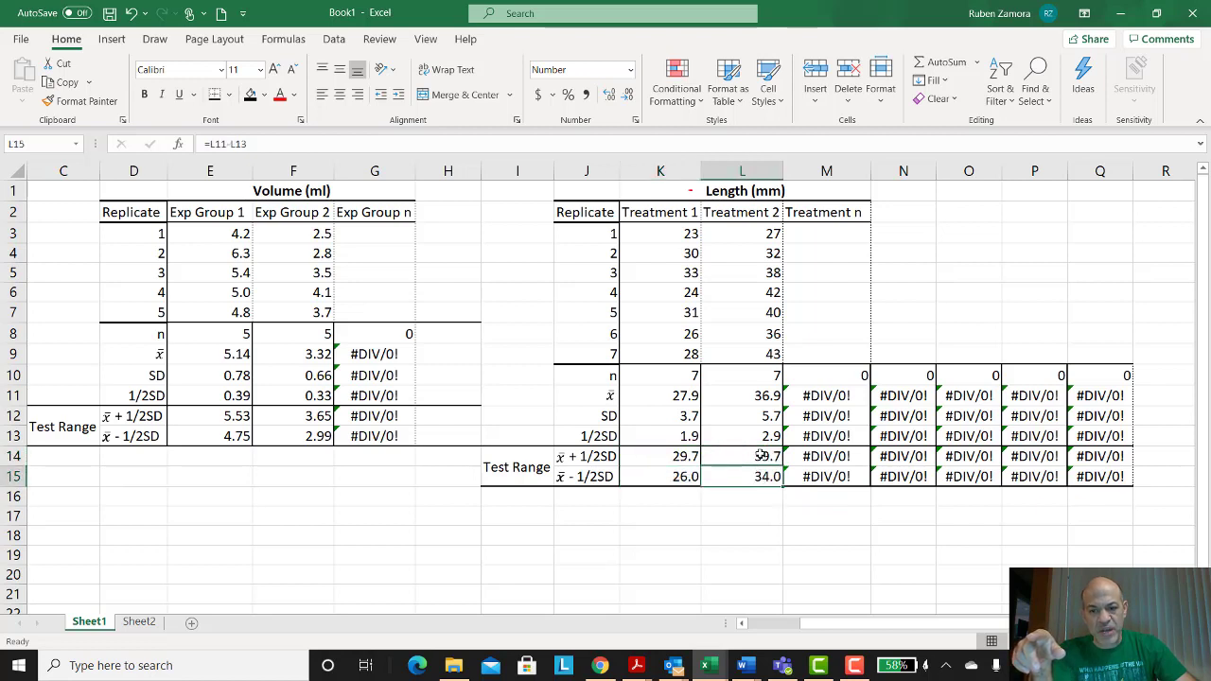
pyautogui.moveTo(759, 457); pyautogui.dragTo(762, 476)
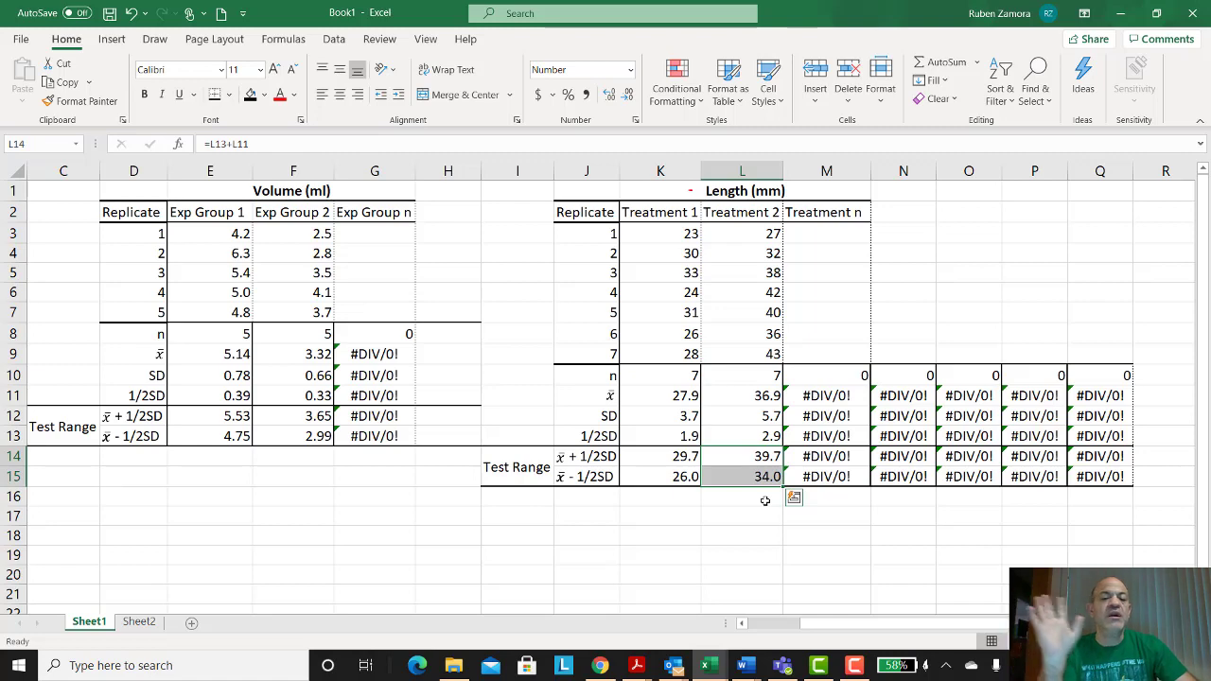